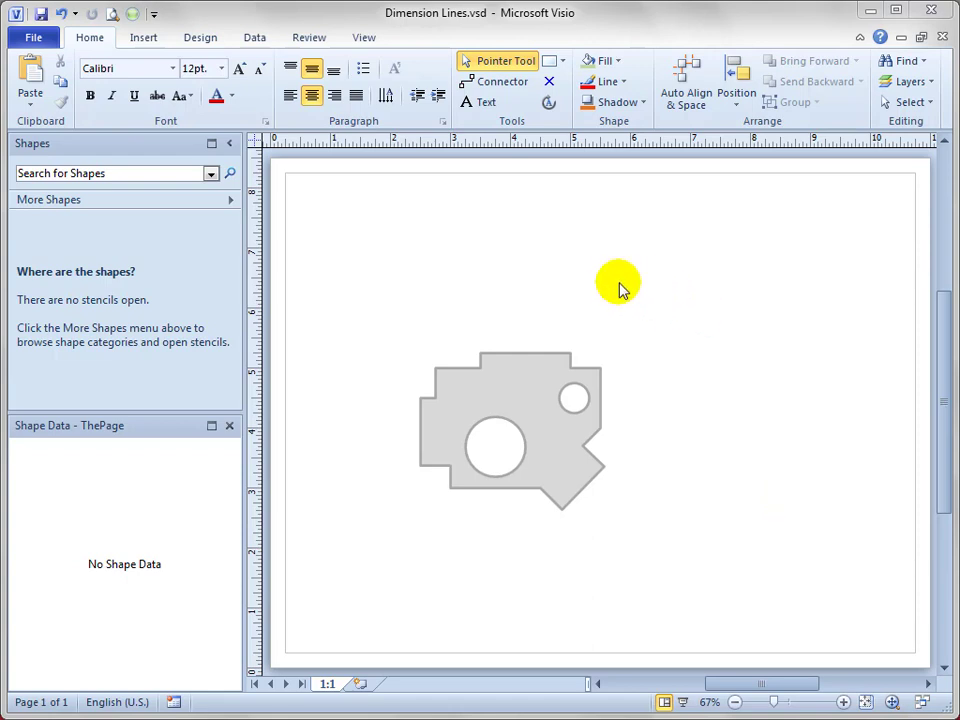
# Open the Dimensioning - Engineering (US units) stencil from Visio Extras and browse its dimension shapes.
pyautogui.click(233, 202)
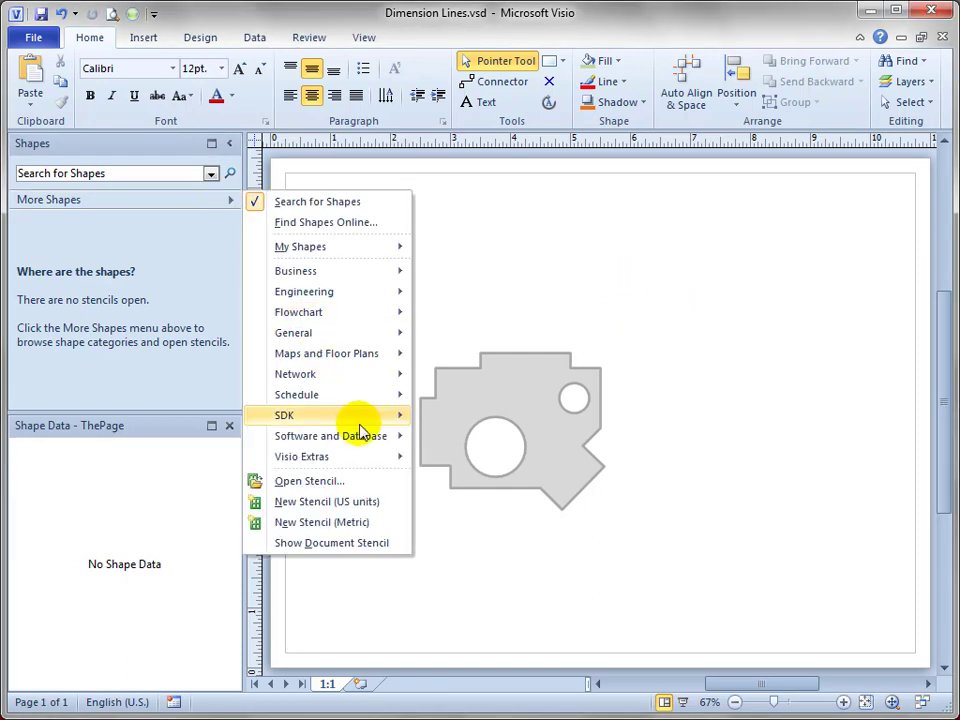
pyautogui.moveTo(370, 458)
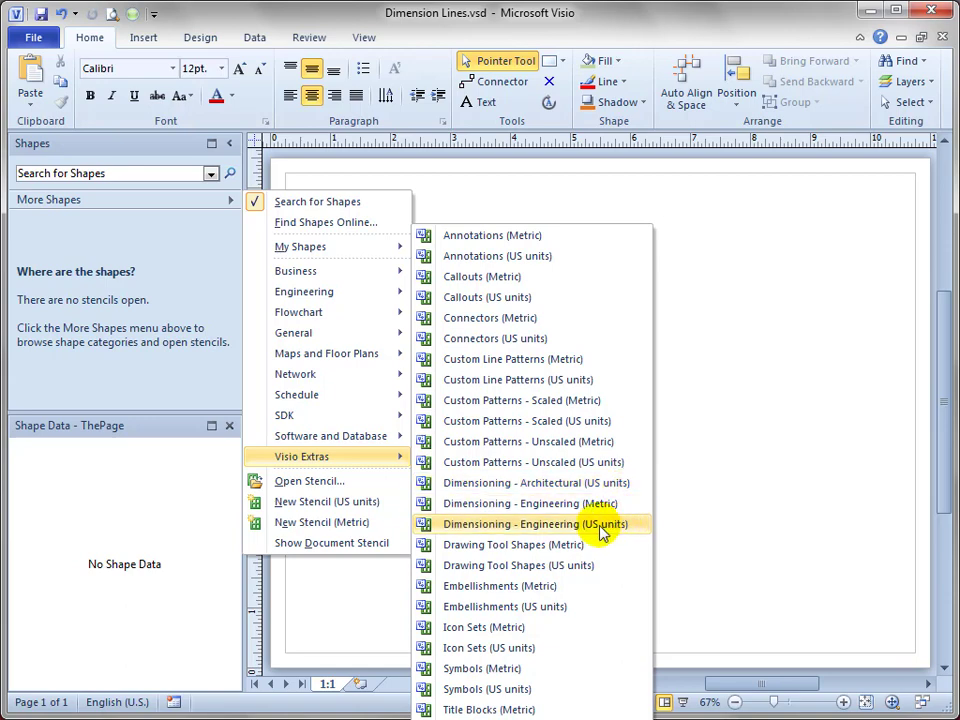
pyautogui.click(602, 527)
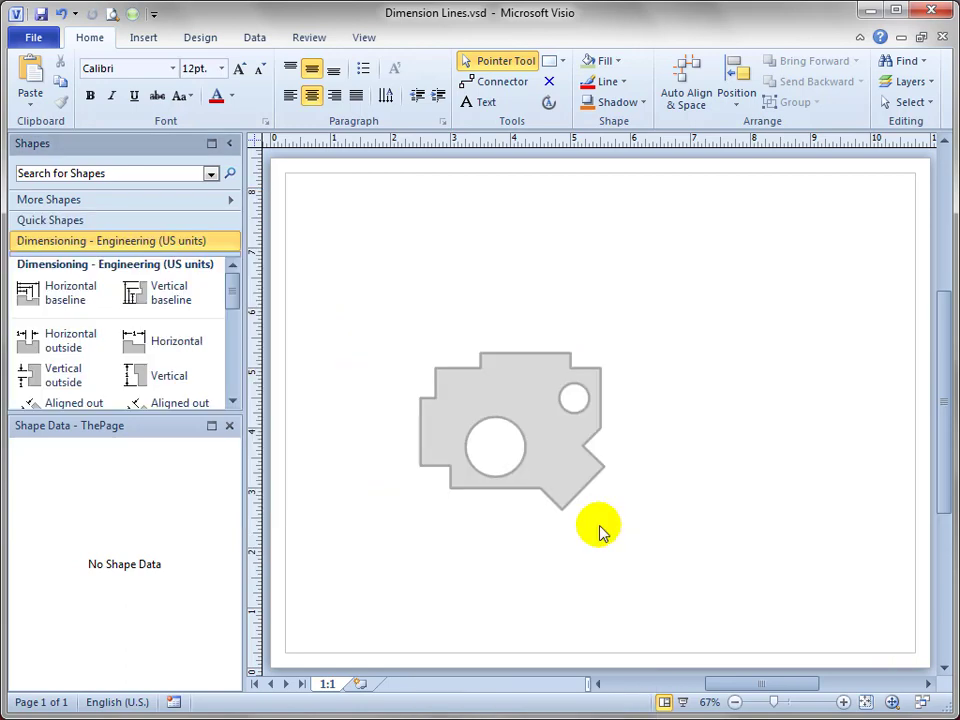
pyautogui.moveTo(233, 288); pyautogui.dragTo(228, 358)
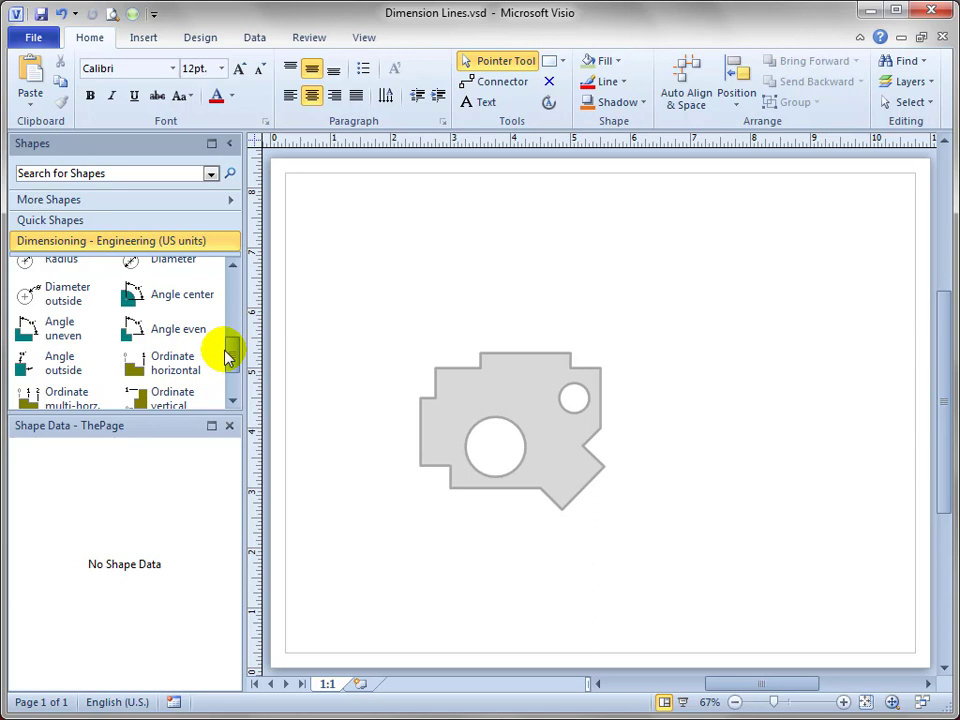
pyautogui.moveTo(228, 358); pyautogui.dragTo(234, 277)
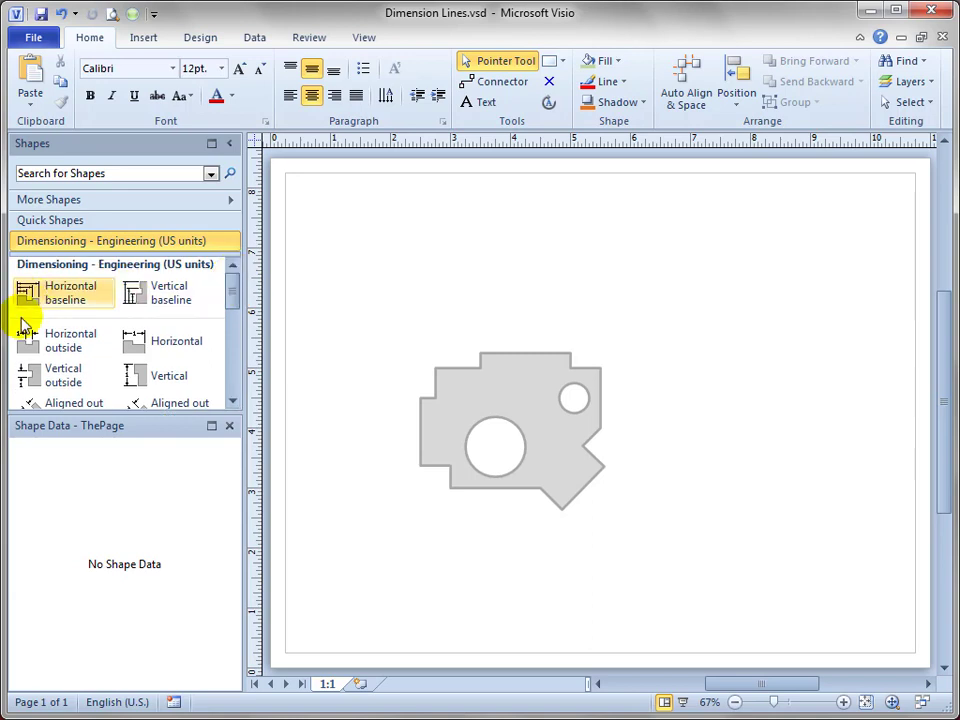
# Place a Horizontal dimension about 1 in long in the empty area above the part.
pyautogui.moveTo(129, 354); pyautogui.dragTo(463, 266)
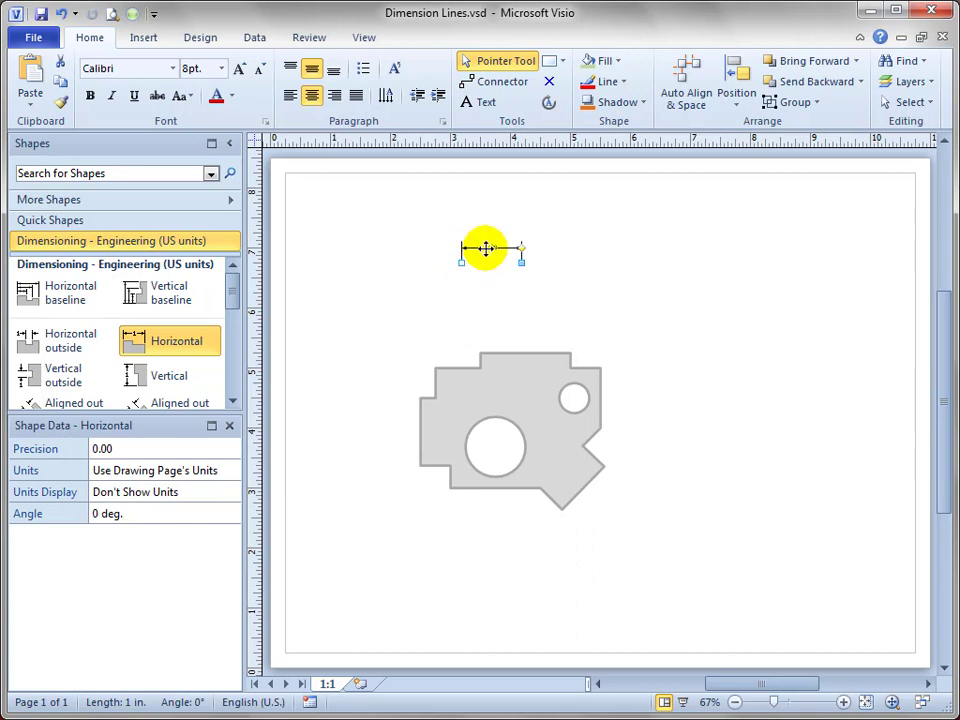
pyautogui.keyDown('ctrl'); pyautogui.keyDown('shift'); pyautogui.click(484, 249); pyautogui.keyUp('shift'); pyautogui.keyUp('ctrl')
pyautogui.keyDown('ctrl'); pyautogui.keyDown('shift'); pyautogui.click(482, 249); pyautogui.keyUp('shift'); pyautogui.keyUp('ctrl')
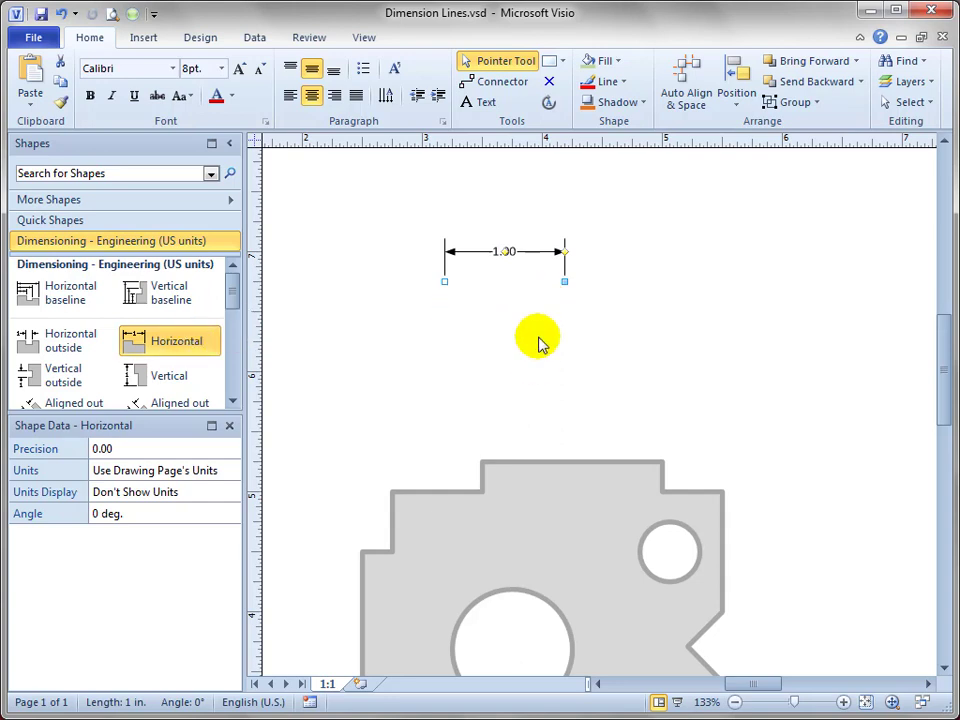
# Shift both ends of the horizontal dimension so it spans about 1.06 in, and raise its dimension line.
pyautogui.moveTo(564, 283); pyautogui.dragTo(594, 283)
pyautogui.moveTo(439, 280); pyautogui.dragTo(466, 280)
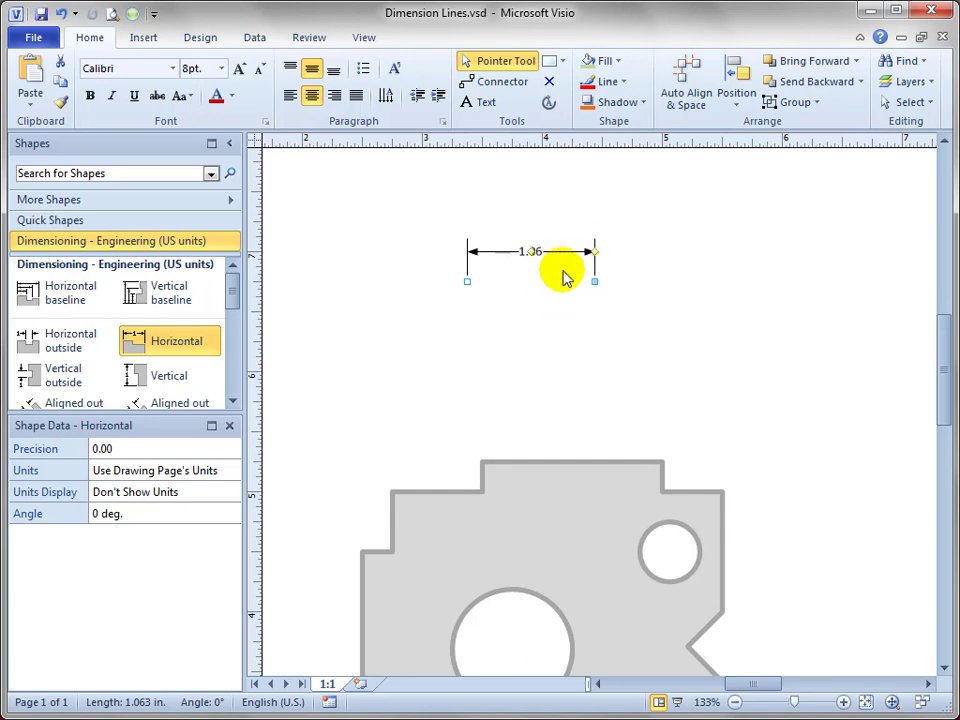
pyautogui.moveTo(597, 251); pyautogui.dragTo(604, 223)
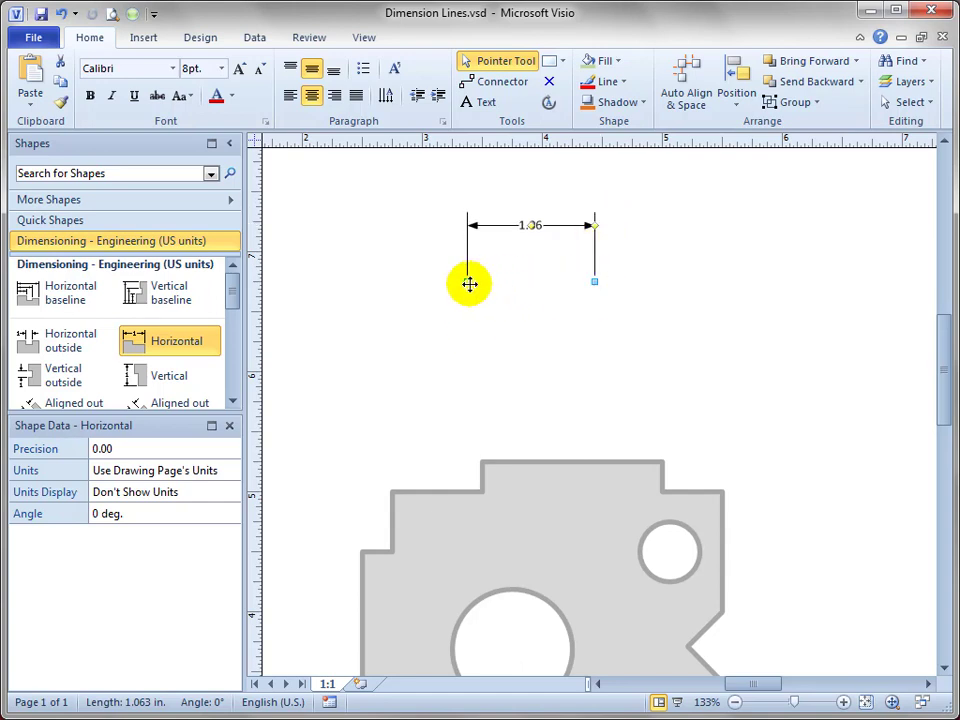
# Lower the horizontal dimension's left end, raise its dimension line, and narrow the span to about 0.19 in.
pyautogui.moveTo(467, 281); pyautogui.dragTo(437, 408)
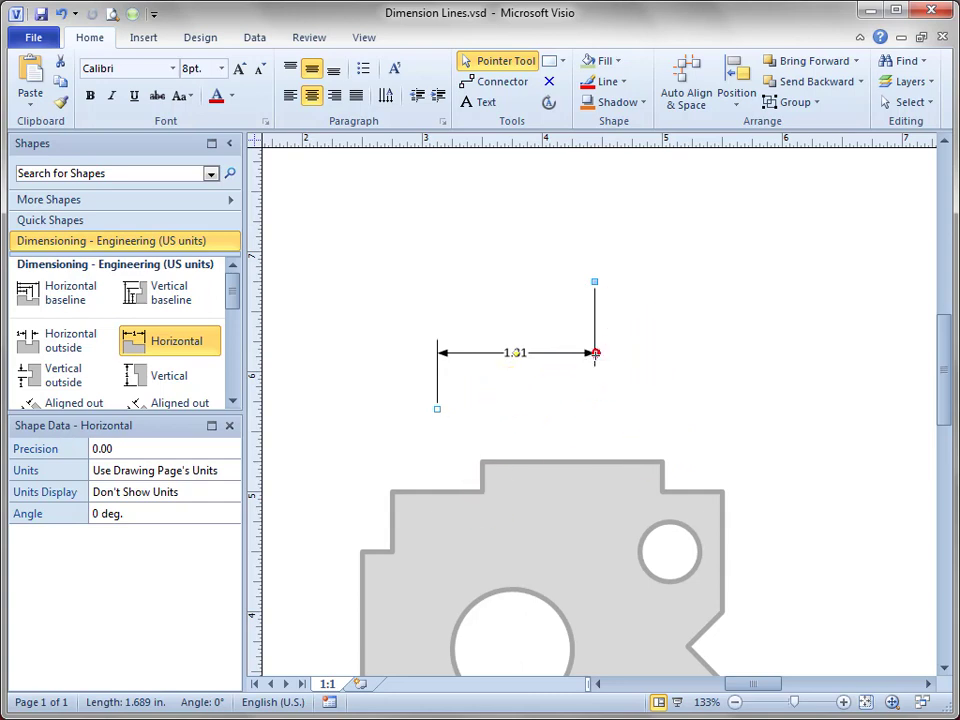
pyautogui.moveTo(594, 353); pyautogui.dragTo(580, 237)
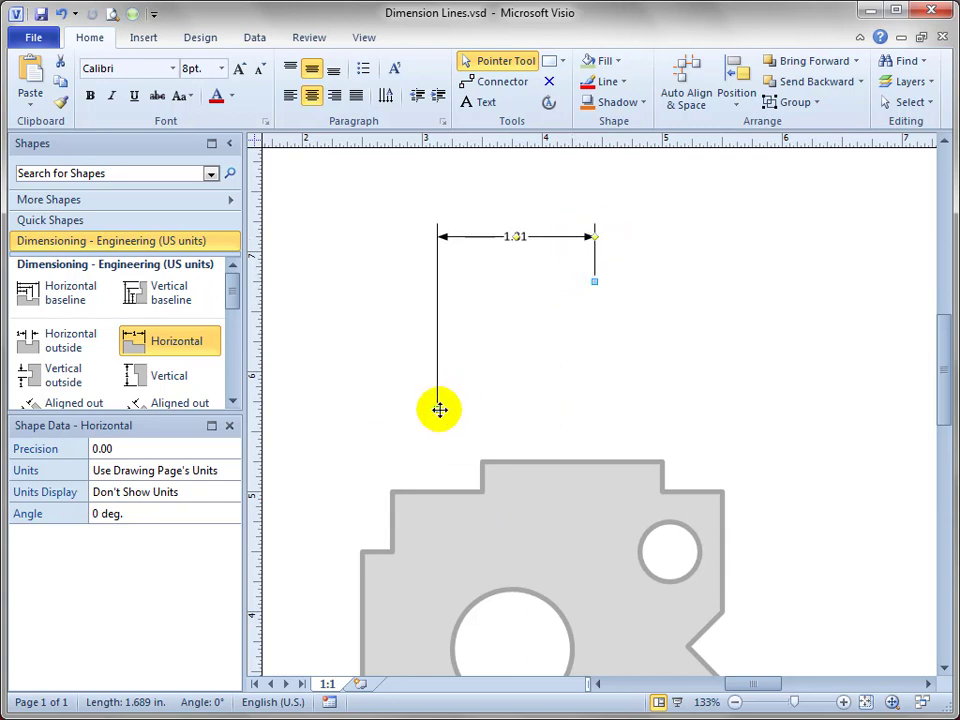
pyautogui.moveTo(437, 408); pyautogui.dragTo(572, 401)
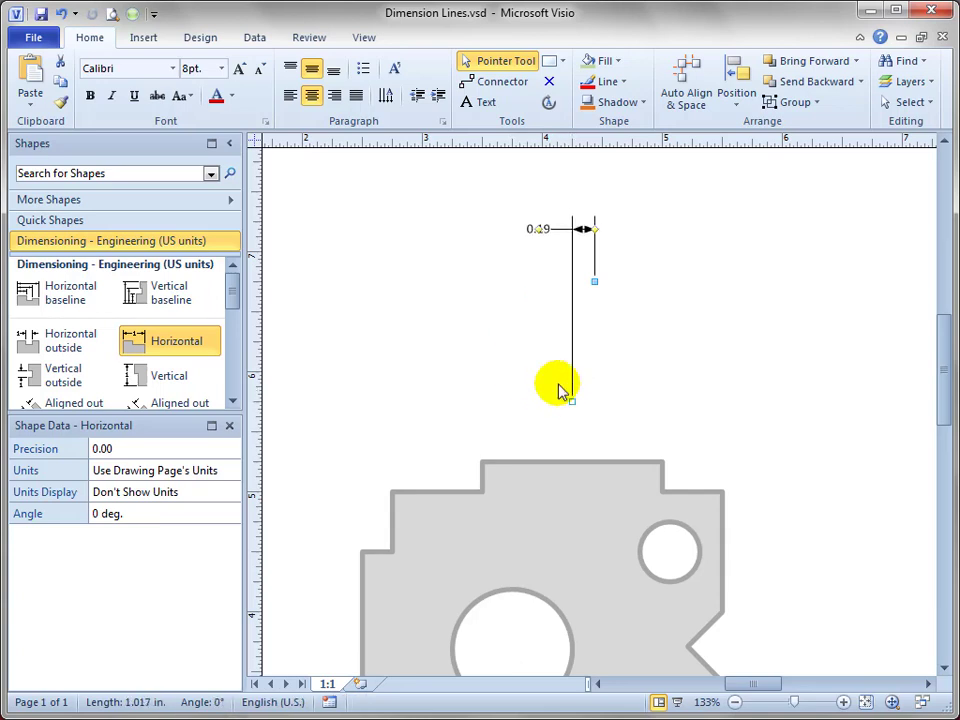
# Pull the dimension text up to the right on a leader, then widen the span to about 1.50 in with a lower dimension line.
pyautogui.moveTo(538, 229); pyautogui.dragTo(622, 190)
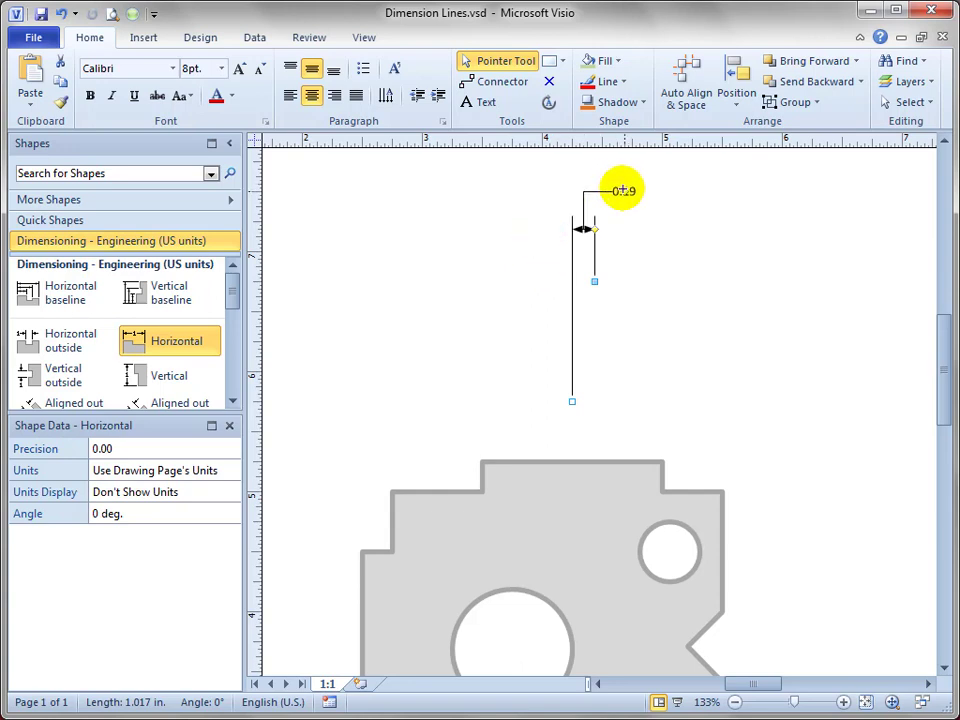
pyautogui.click(570, 403)
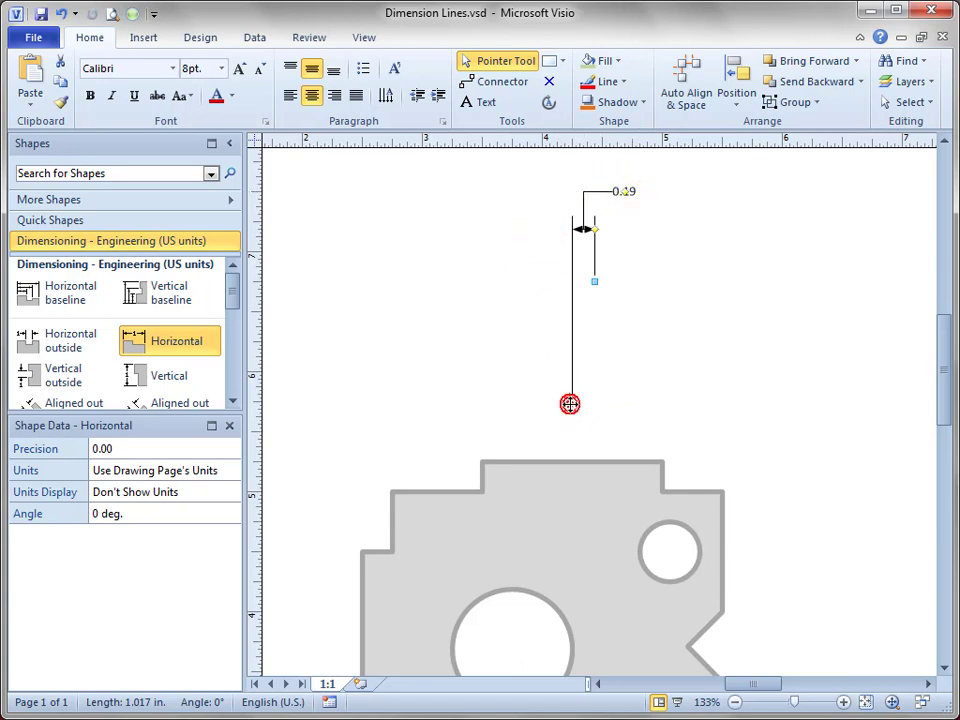
pyautogui.moveTo(570, 403); pyautogui.dragTo(394, 402)
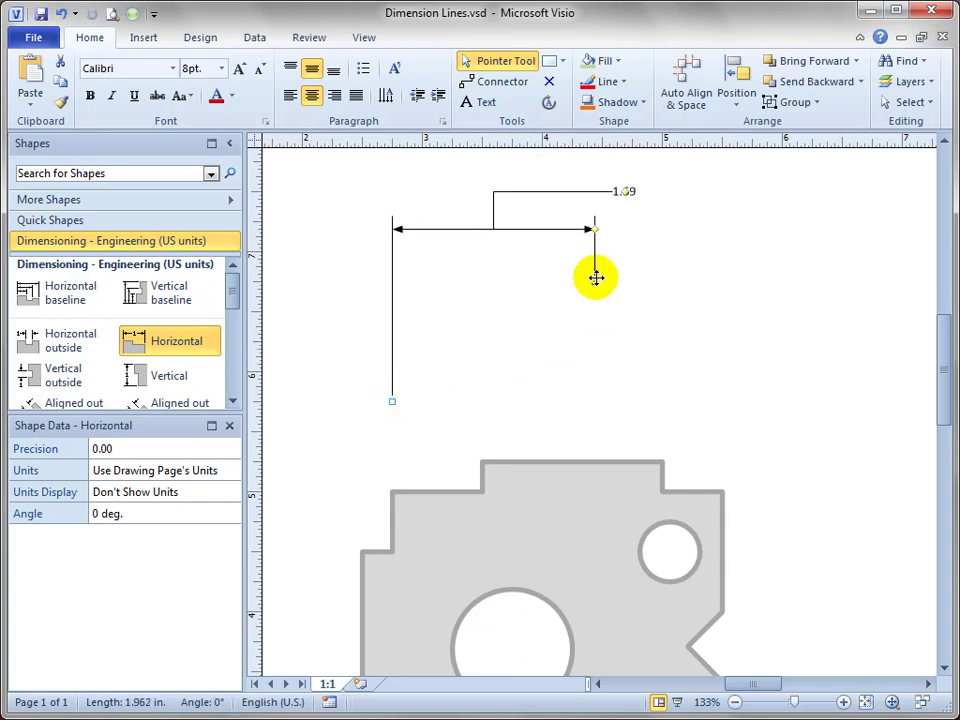
pyautogui.moveTo(595, 279); pyautogui.dragTo(572, 356)
pyautogui.moveTo(571, 228); pyautogui.dragTo(571, 312)
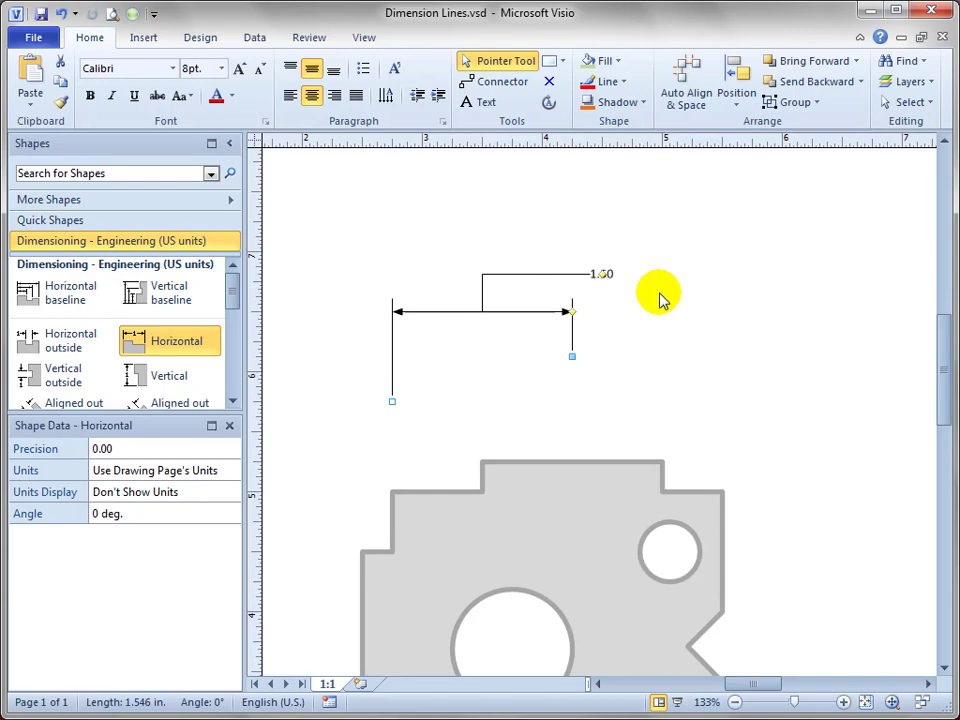
# Reset the horizontal dimension's text position and shorten the span to about 1.31 in.
pyautogui.rightClick(577, 279)
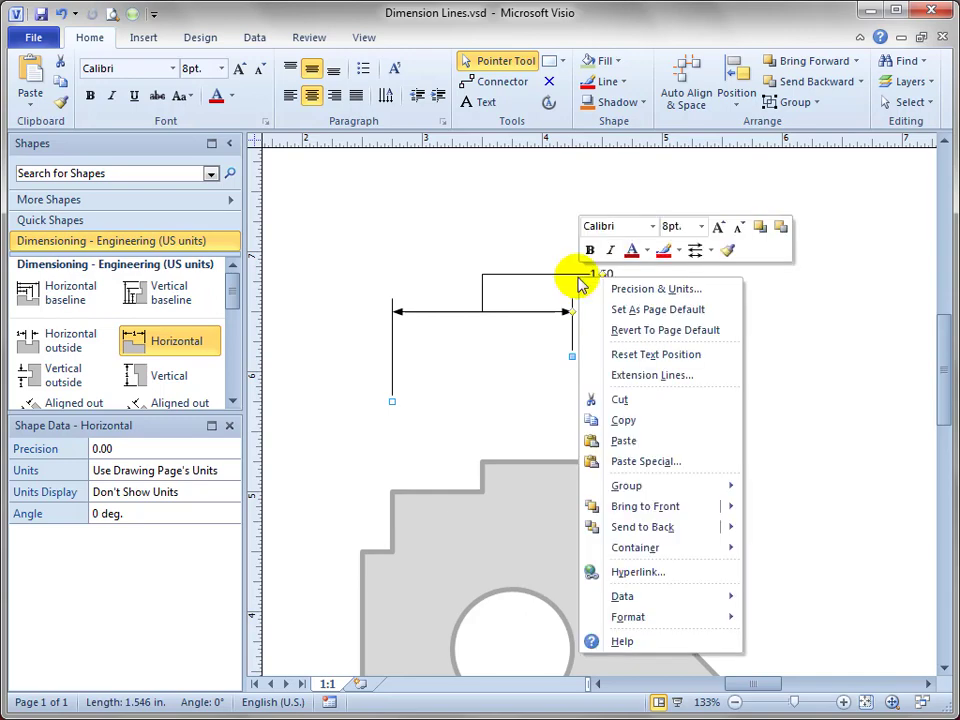
pyautogui.click(620, 354)
pyautogui.moveTo(392, 401); pyautogui.dragTo(409, 366)
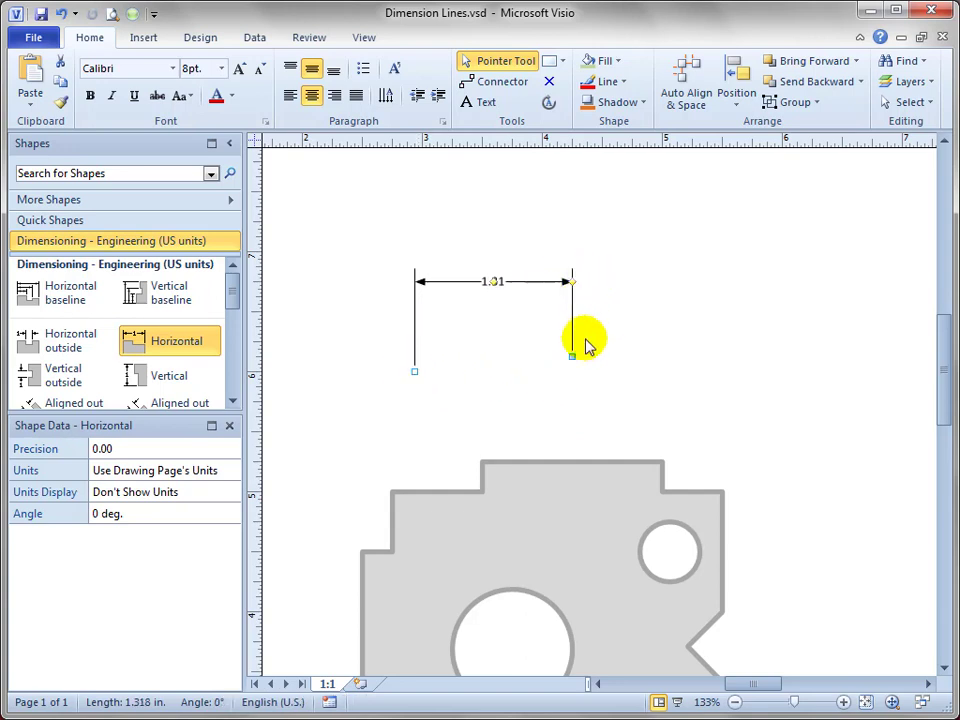
# Place a Vertical dimension left of the part, attach its upper end to the top edge's left corner, and lower its bottom end slightly.
pyautogui.moveTo(575, 411); pyautogui.dragTo(707, 316)
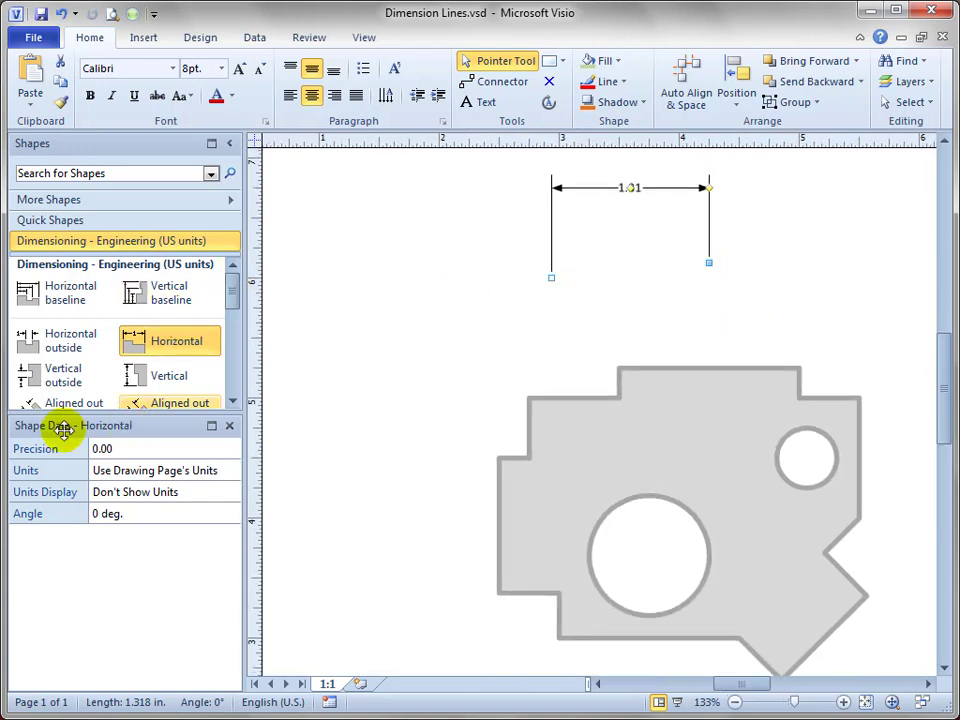
pyautogui.moveTo(137, 381); pyautogui.dragTo(463, 580)
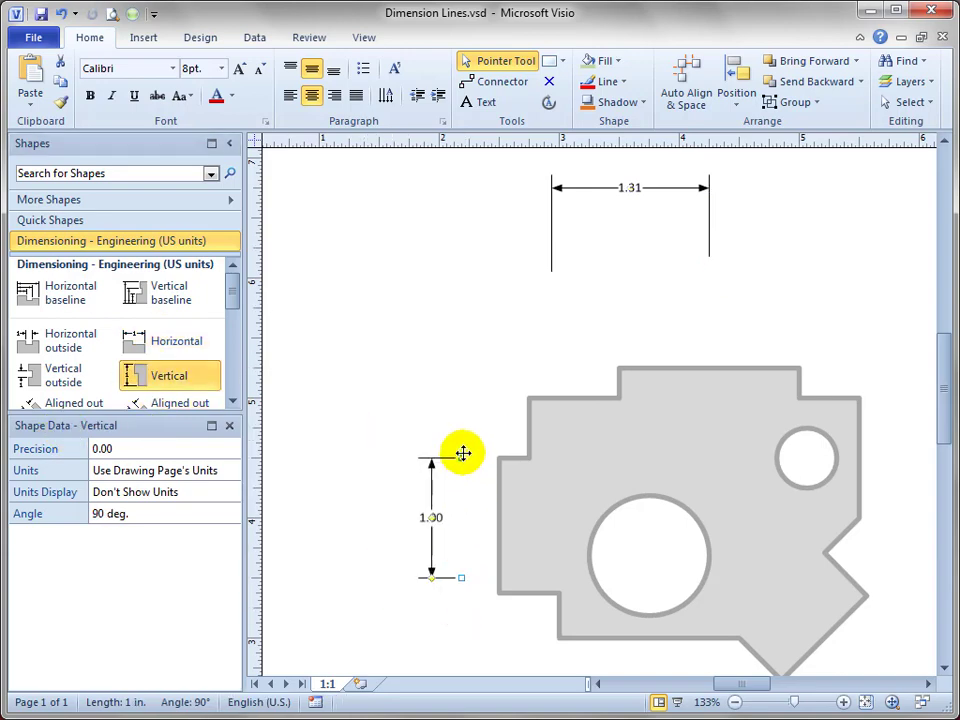
pyautogui.moveTo(463, 453); pyautogui.dragTo(619, 368)
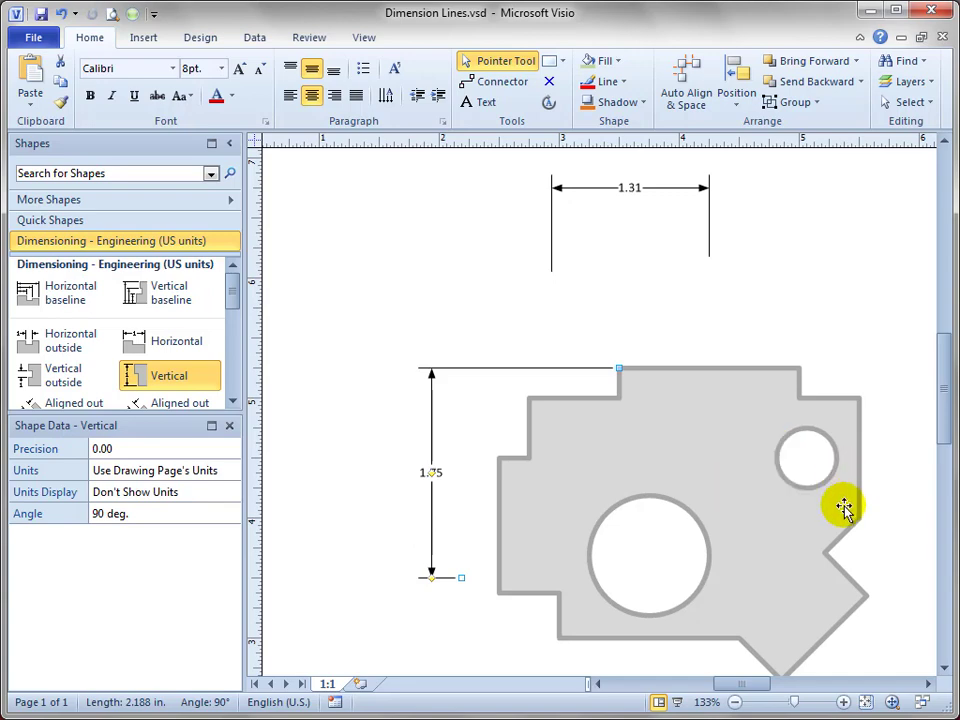
pyautogui.moveTo(943, 415); pyautogui.dragTo(945, 425)
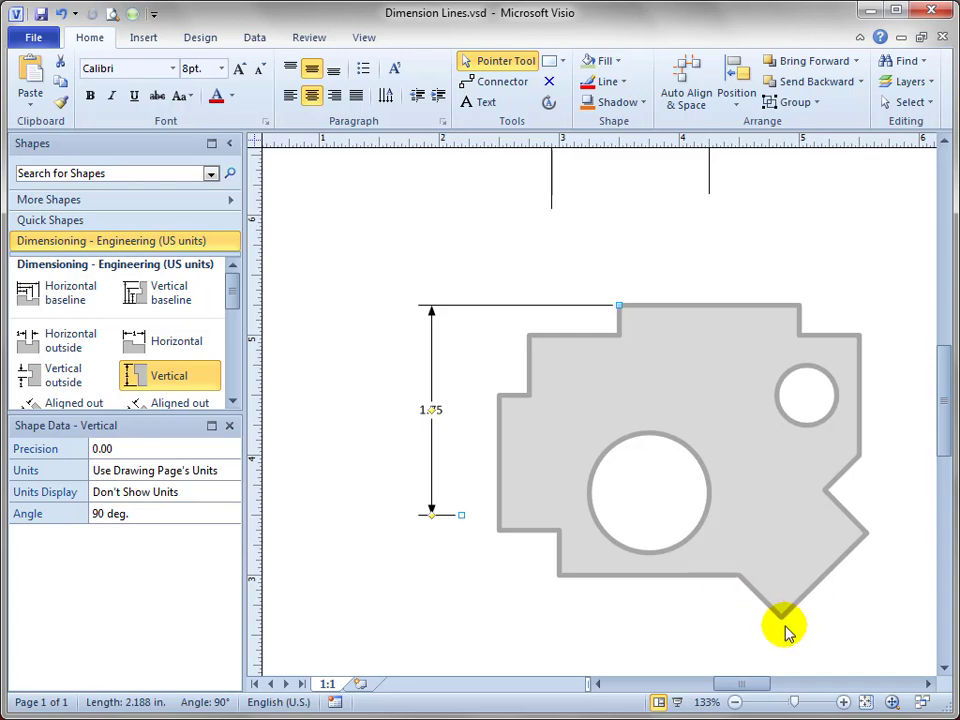
pyautogui.moveTo(459, 517); pyautogui.dragTo(465, 546)
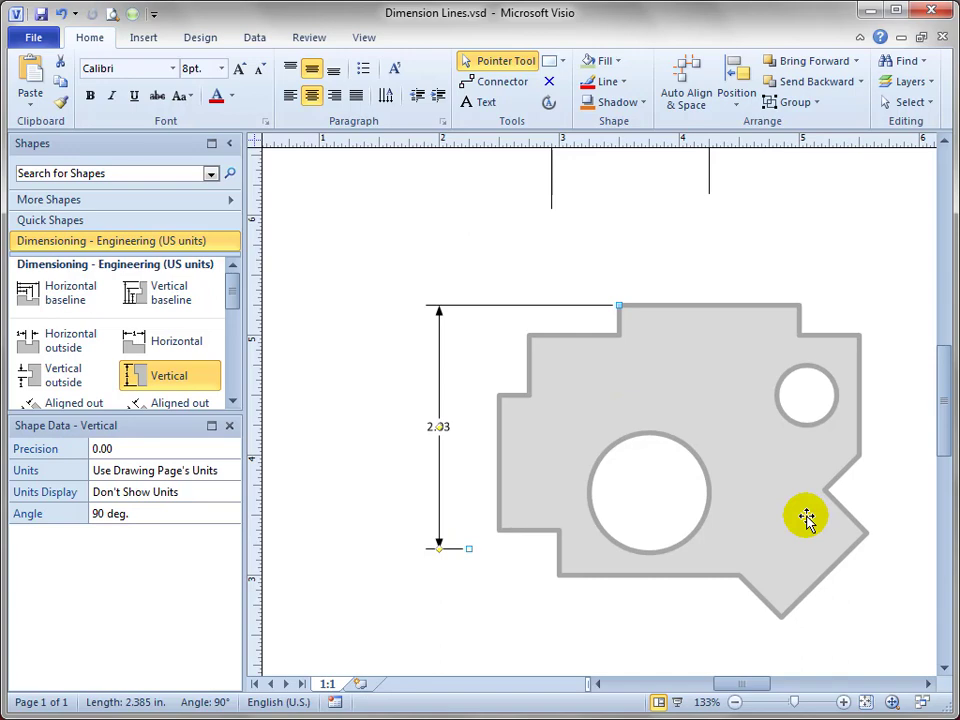
# Attach the vertical dimension to the bottom edge's left corner and the leftmost edge's upper corner, with its dimension line outside the part.
pyautogui.moveTo(467, 552); pyautogui.dragTo(564, 568)
pyautogui.moveTo(621, 305)
pyautogui.mouseDown()
pyautogui.moveTo(484, 388)
pyautogui.moveTo(499, 397)
pyautogui.mouseUp()
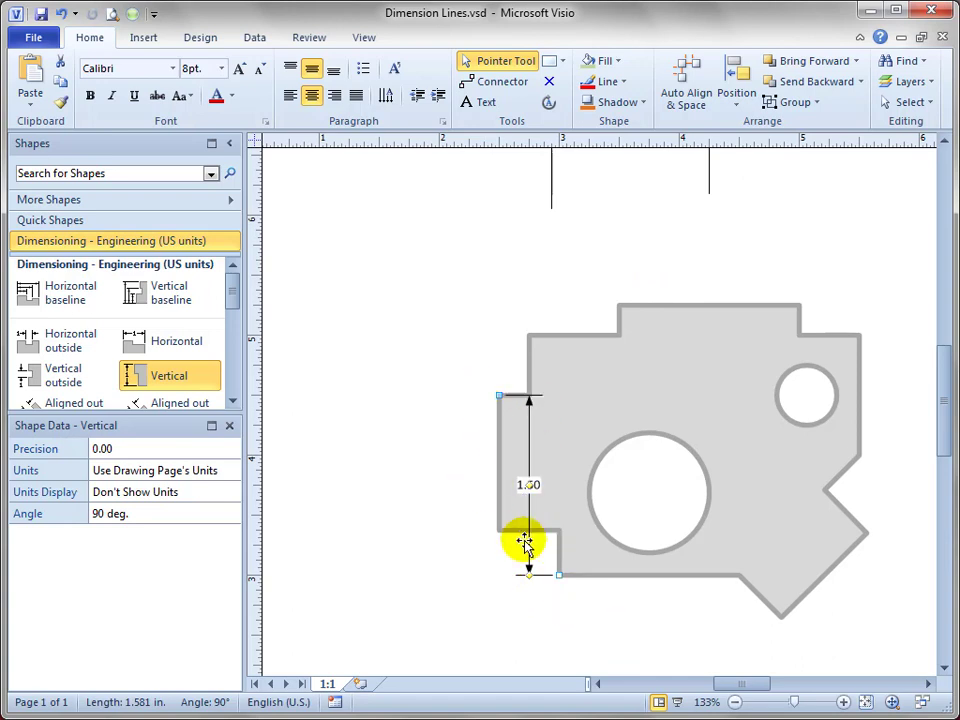
pyautogui.moveTo(533, 580); pyautogui.dragTo(440, 577)
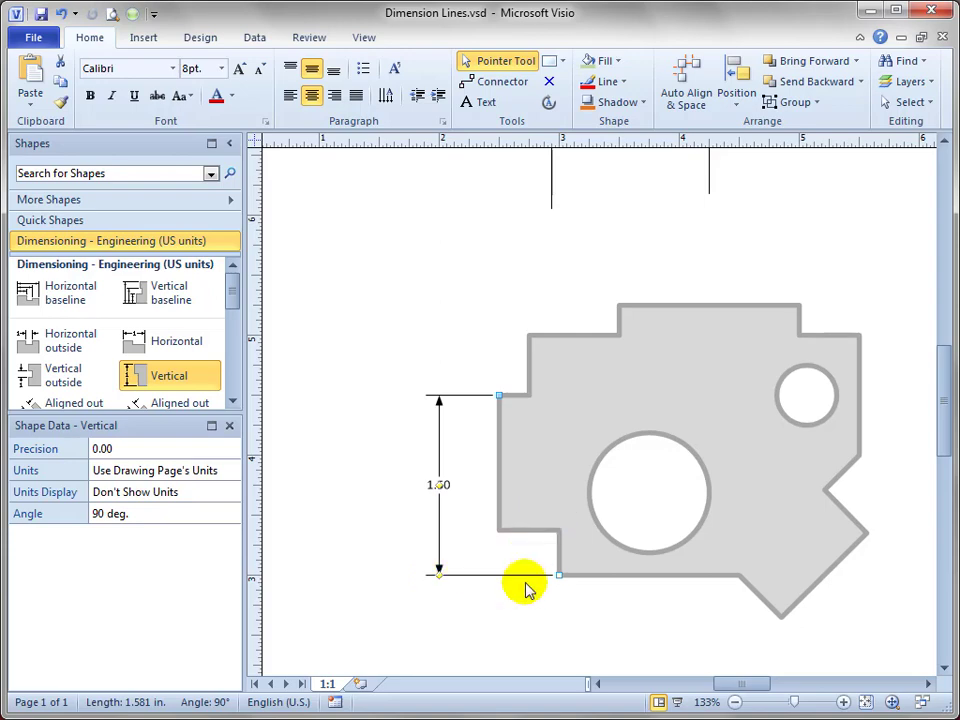
# Add a second Vertical dimension from the part's bottom edge to its upper-left shoulder, placed outside the first one.
pyautogui.moveTo(124, 373); pyautogui.dragTo(558, 585)
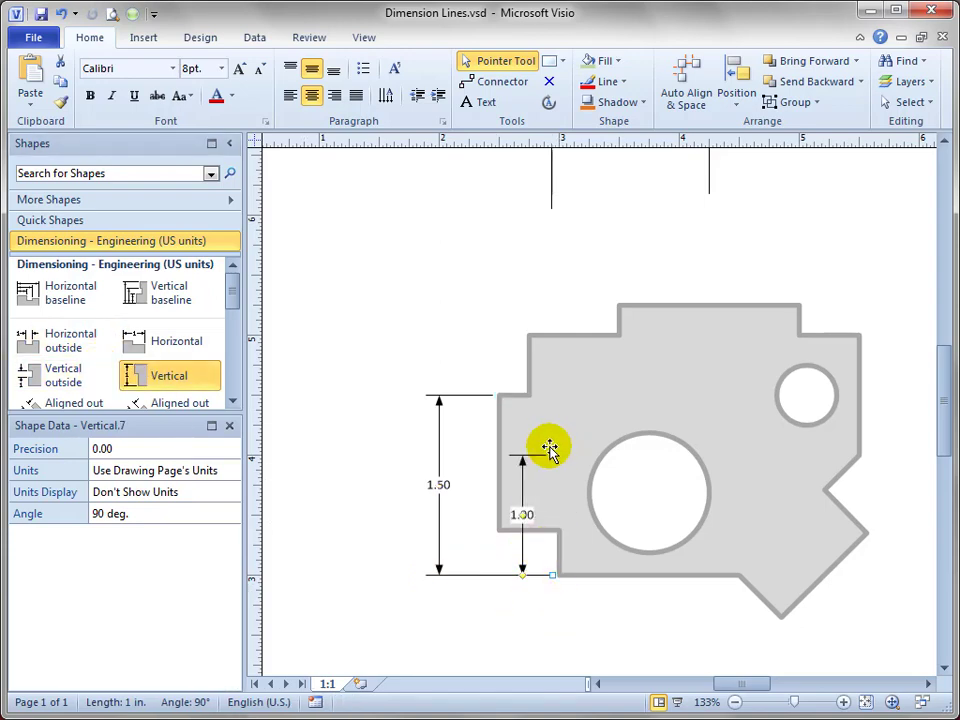
pyautogui.moveTo(549, 448); pyautogui.dragTo(524, 340)
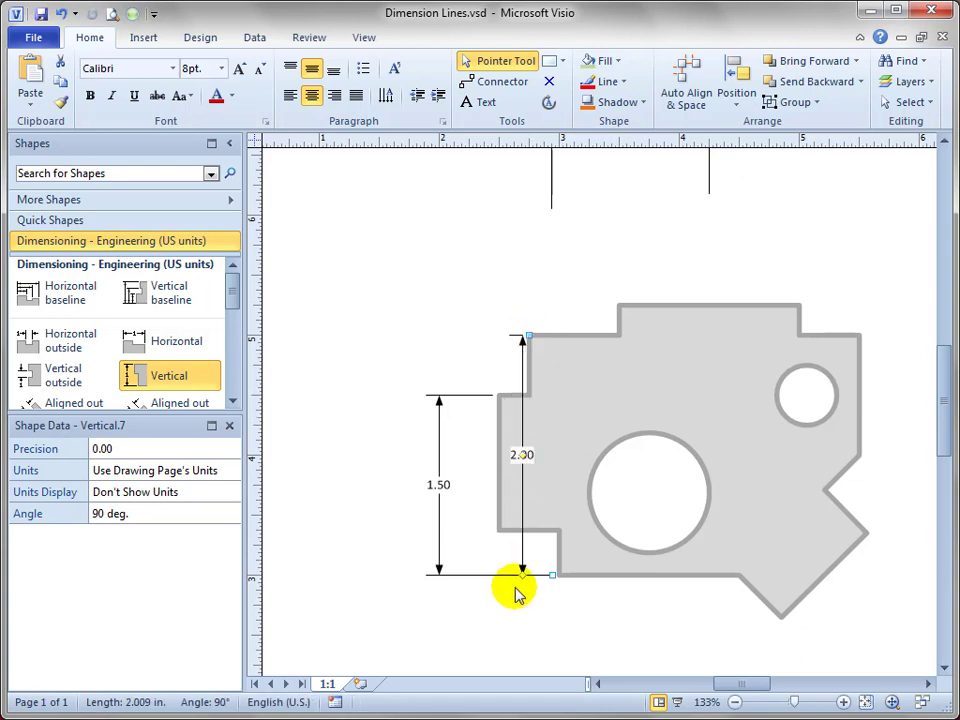
pyautogui.moveTo(522, 576); pyautogui.dragTo(394, 578)
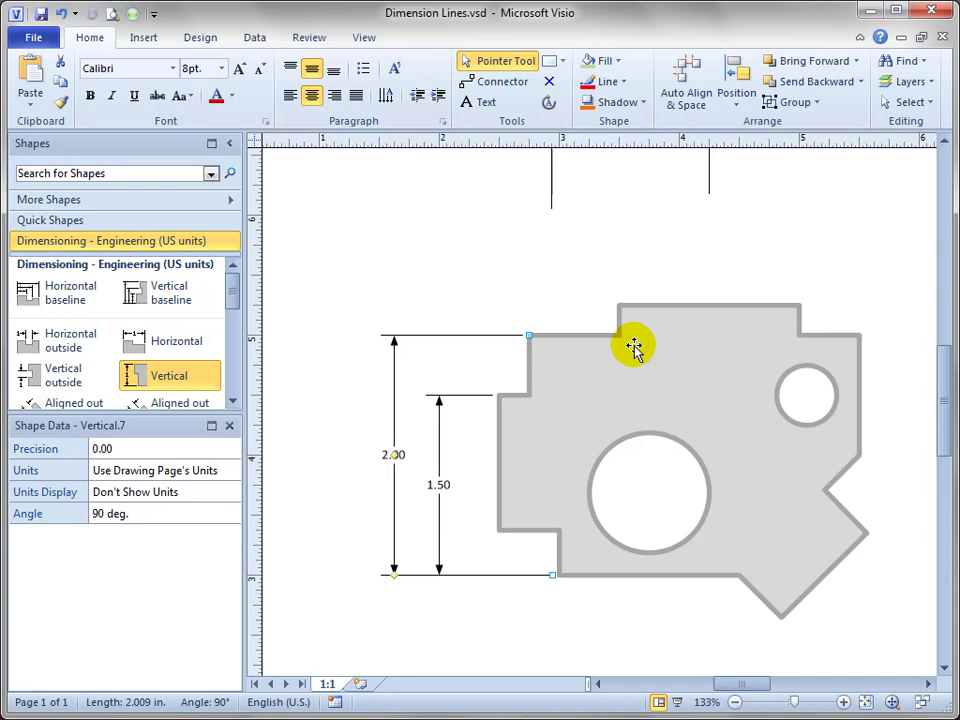
# Attach the horizontal dimension above the part between the leftmost edge and the left corner of the top edge.
pyautogui.moveTo(735, 229); pyautogui.dragTo(636, 291)
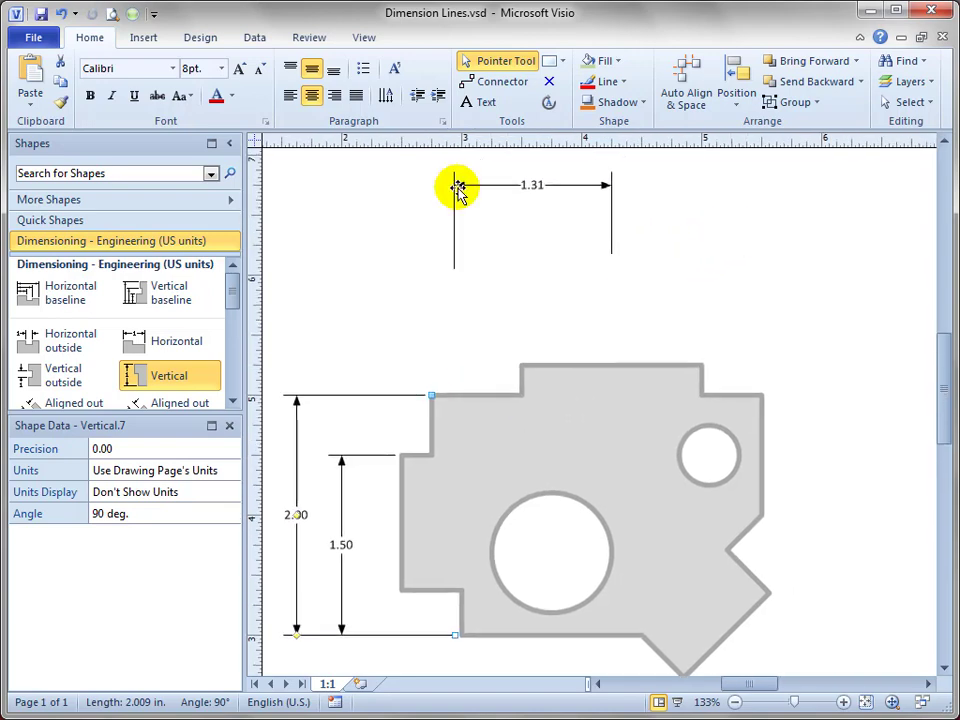
pyautogui.moveTo(477, 189); pyautogui.dragTo(428, 385)
pyautogui.moveTo(560, 455); pyautogui.dragTo(518, 320)
pyautogui.click(667, 296)
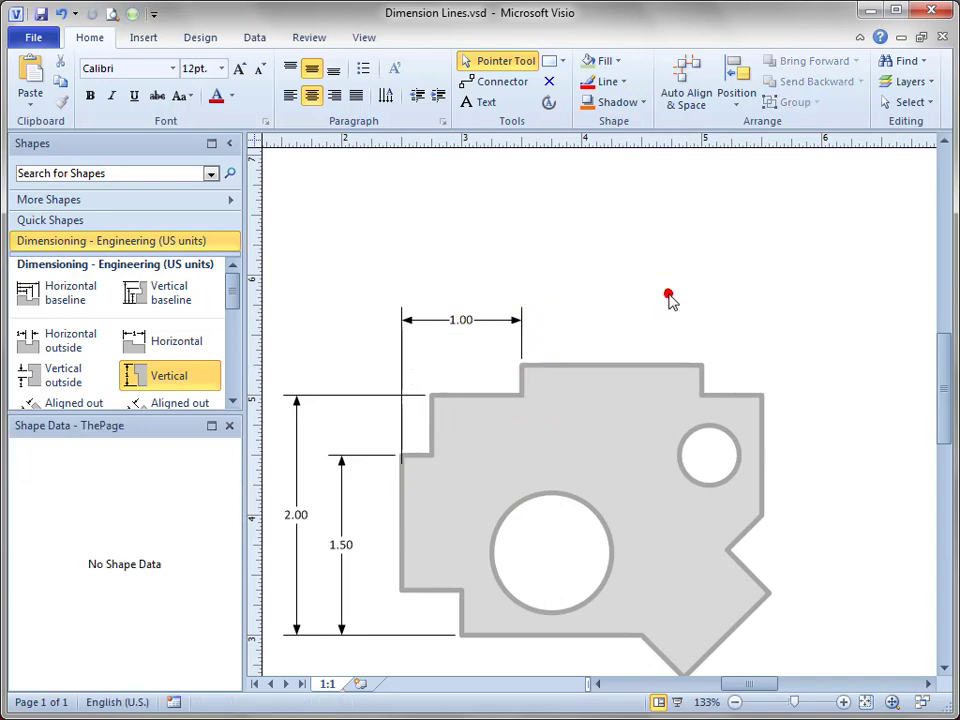
# Add an Aligned even dimension along the part's lower-right slanted edge, with its dimension line offset outside the part.
pyautogui.moveTo(609, 345)
pyautogui.mouseDown()
pyautogui.moveTo(647, 251)
pyautogui.moveTo(642, 233)
pyautogui.mouseUp()
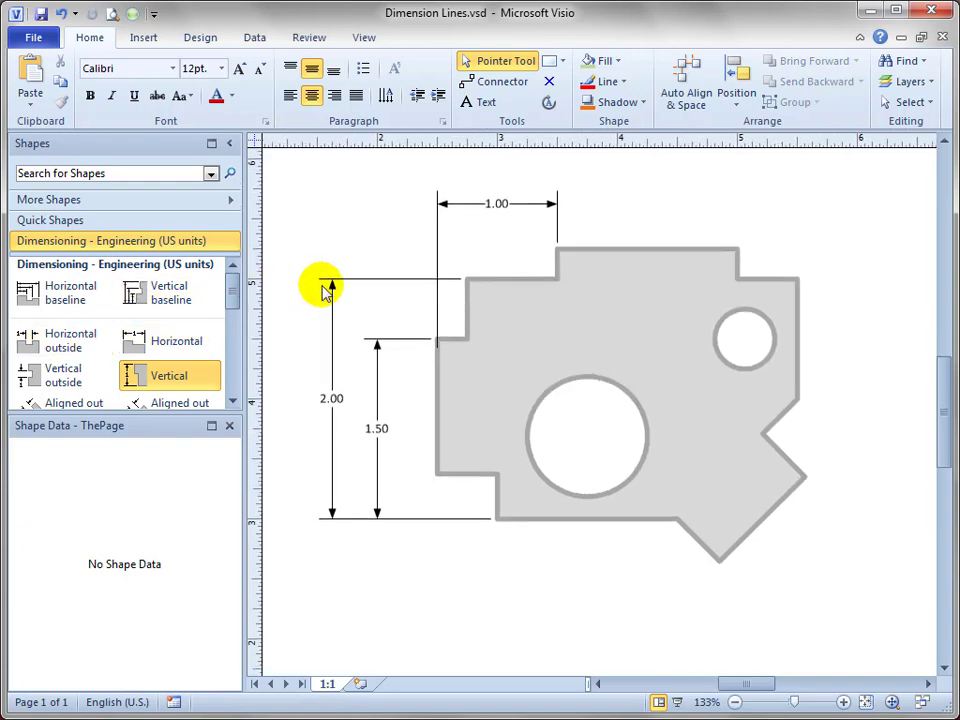
pyautogui.moveTo(234, 296); pyautogui.dragTo(236, 312)
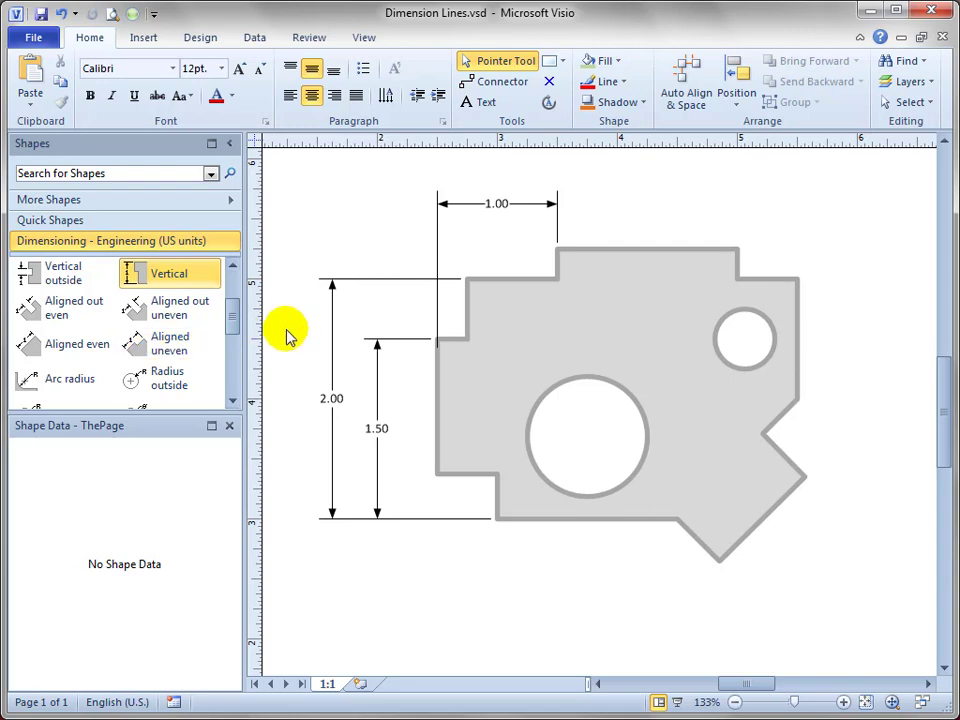
pyautogui.moveTo(60, 356); pyautogui.dragTo(720, 561)
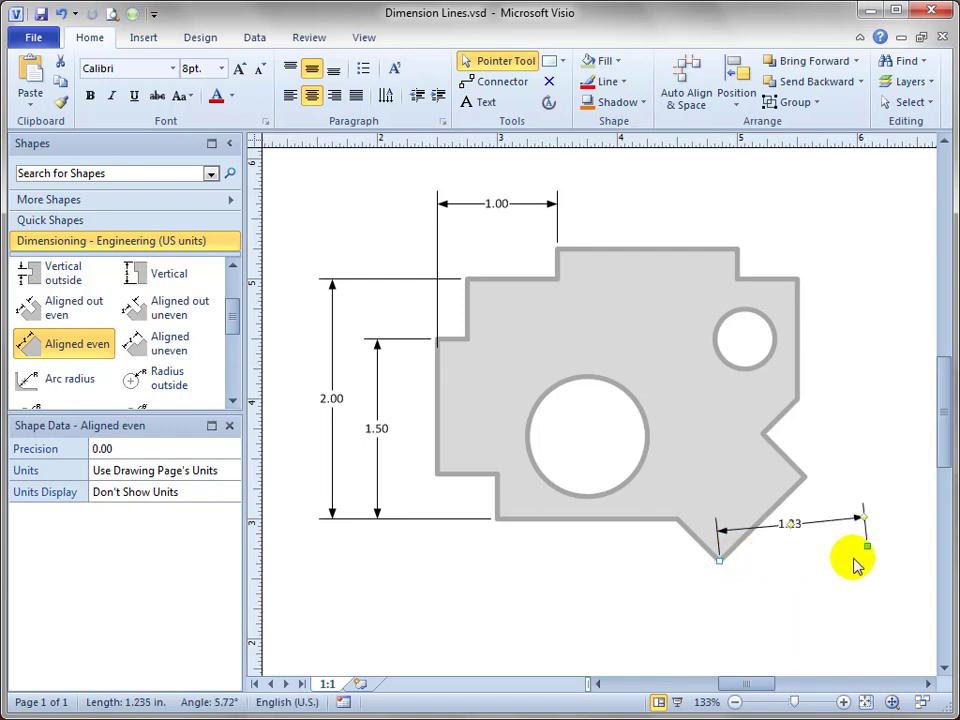
pyautogui.moveTo(866, 541); pyautogui.dragTo(801, 477)
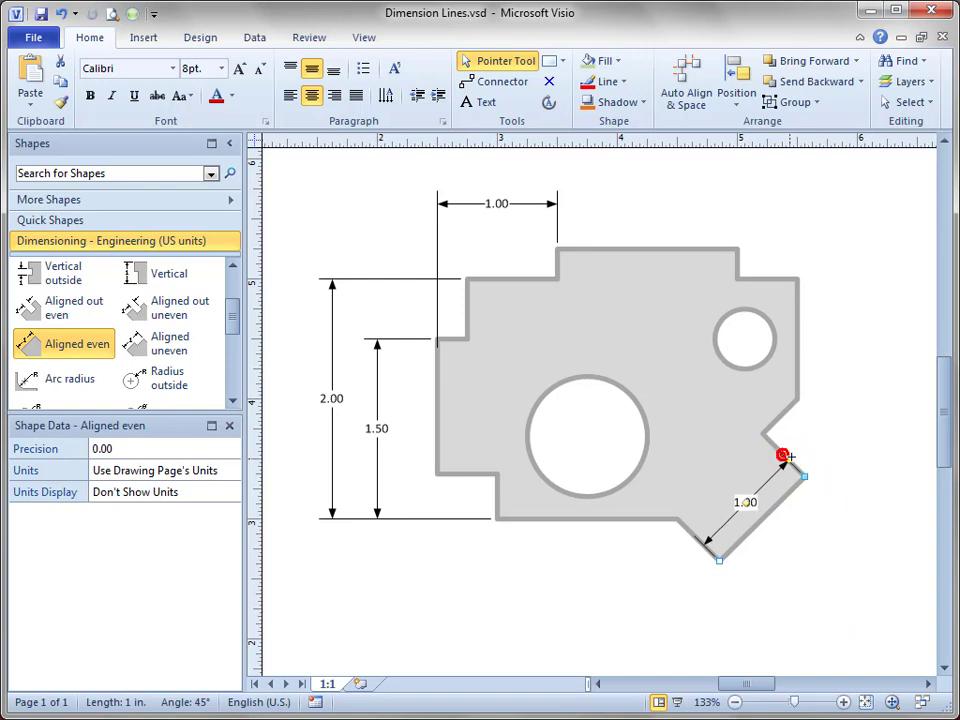
pyautogui.moveTo(786, 456); pyautogui.dragTo(838, 502)
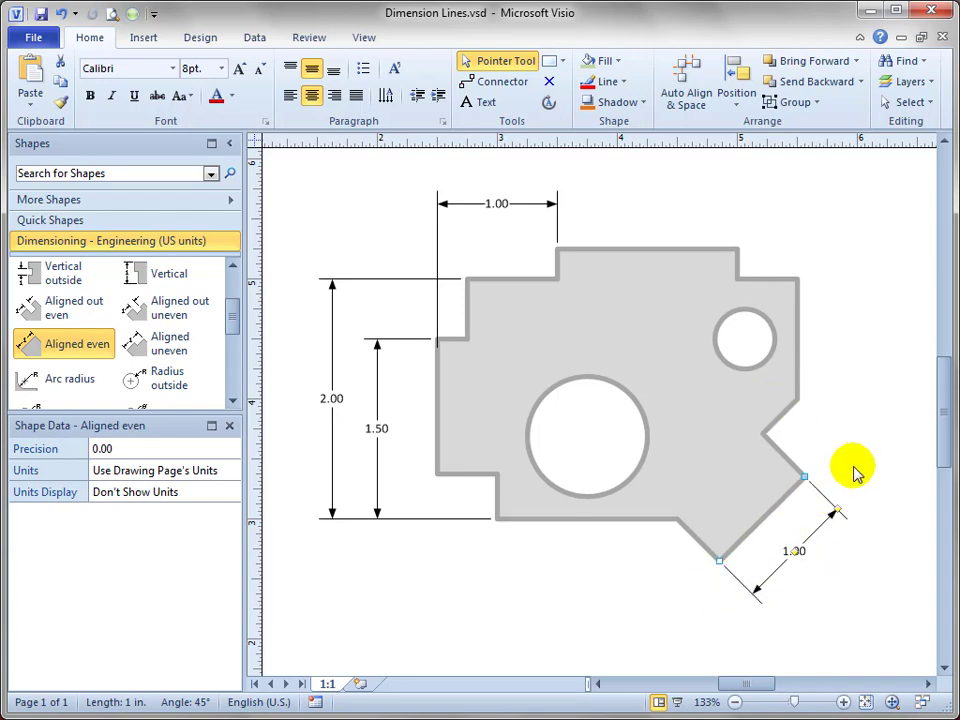
# Add an Aligned uneven dimension and attach its ends to both corners of the part's lower-right slanted edge.
pyautogui.moveTo(805, 470)
pyautogui.mouseDown()
pyautogui.moveTo(797, 399)
pyautogui.moveTo(806, 469)
pyautogui.mouseUp()
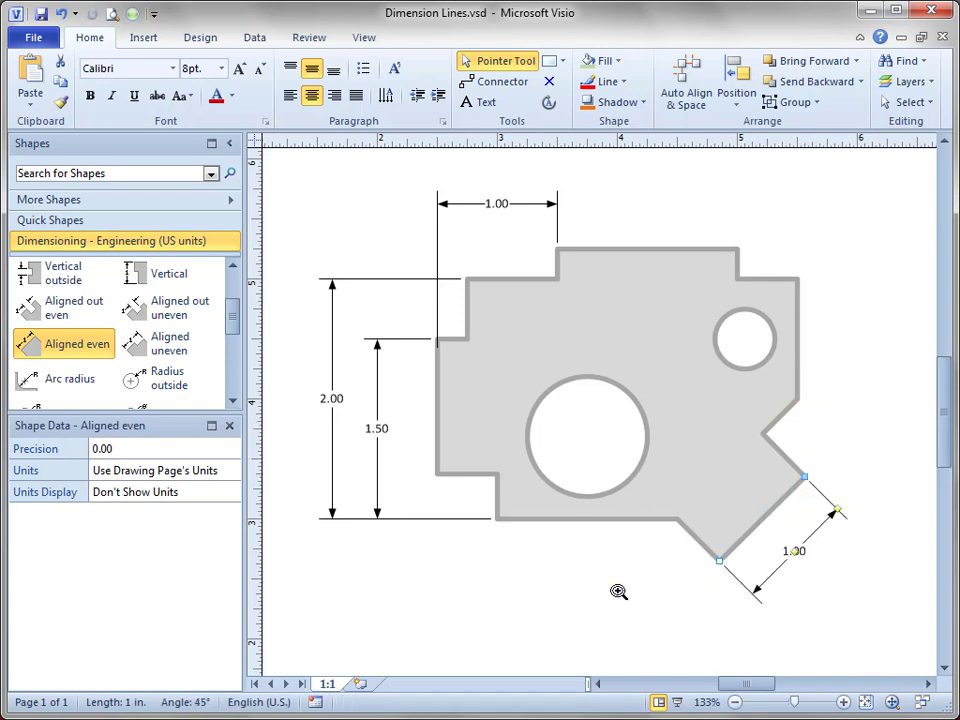
pyautogui.moveTo(619, 589); pyautogui.dragTo(603, 543)
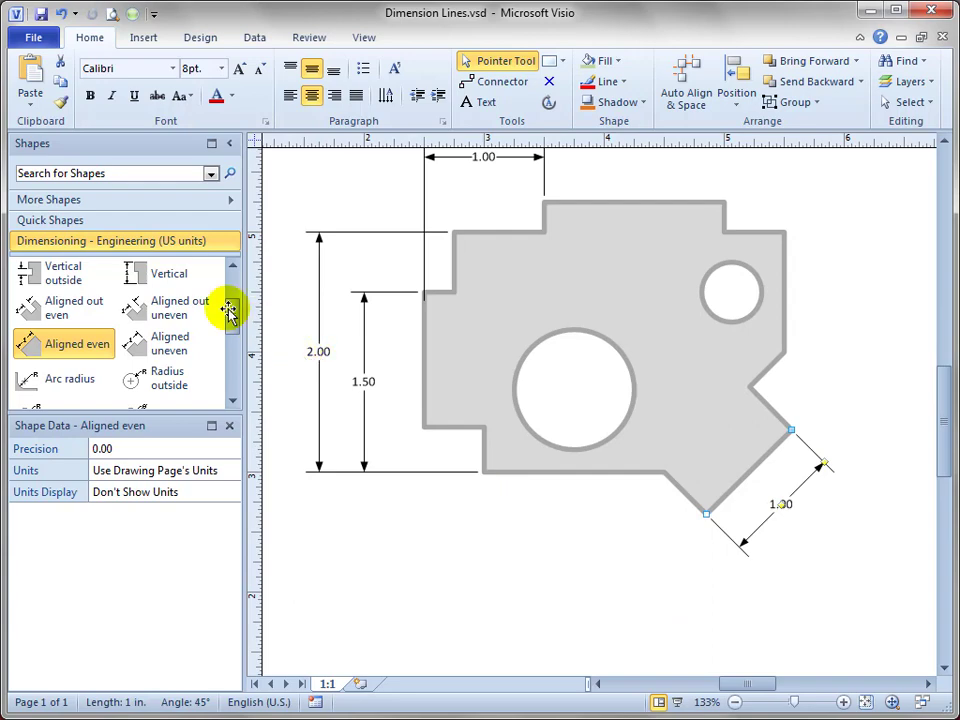
pyautogui.moveTo(145, 348); pyautogui.dragTo(800, 600)
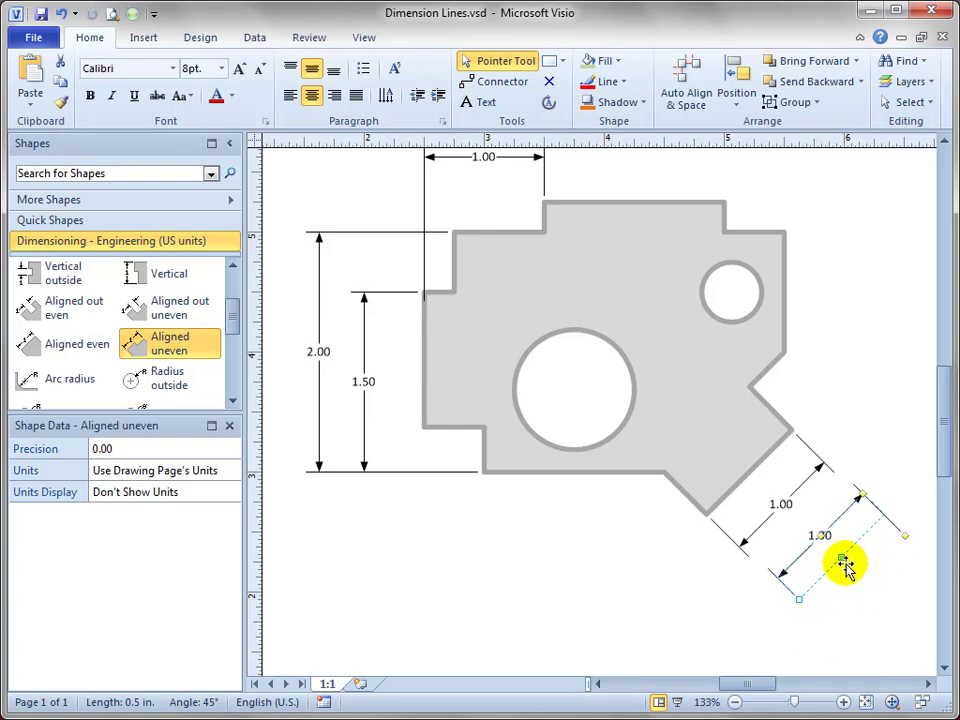
pyautogui.moveTo(842, 558)
pyautogui.mouseDown()
pyautogui.moveTo(826, 565)
pyautogui.moveTo(844, 536)
pyautogui.moveTo(842, 570)
pyautogui.moveTo(829, 561)
pyautogui.moveTo(846, 553)
pyautogui.mouseUp()
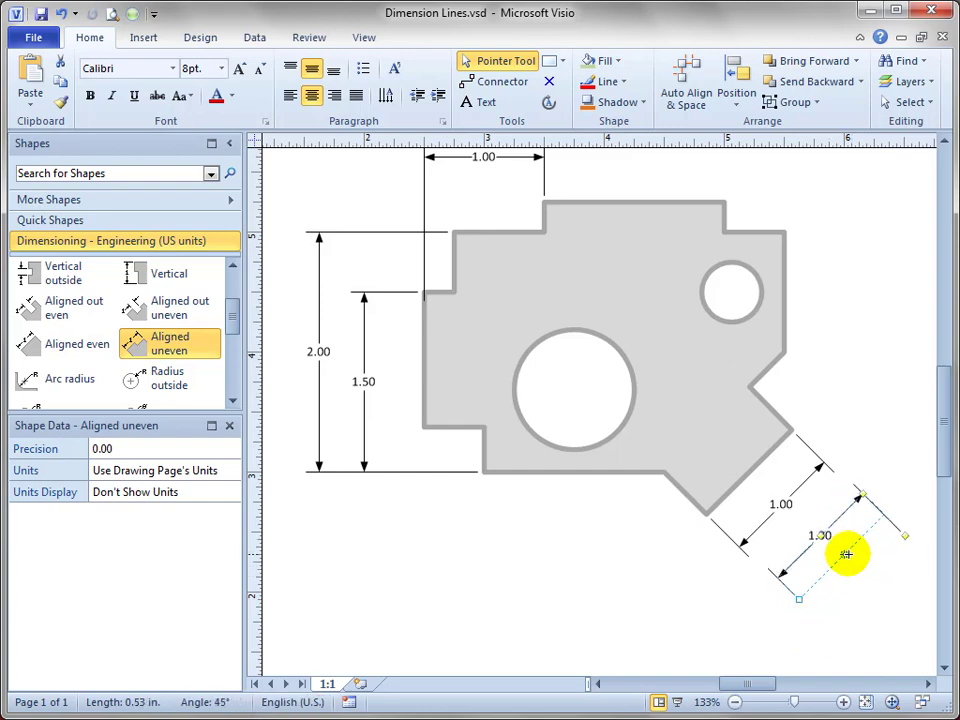
pyautogui.moveTo(799, 599); pyautogui.dragTo(698, 518)
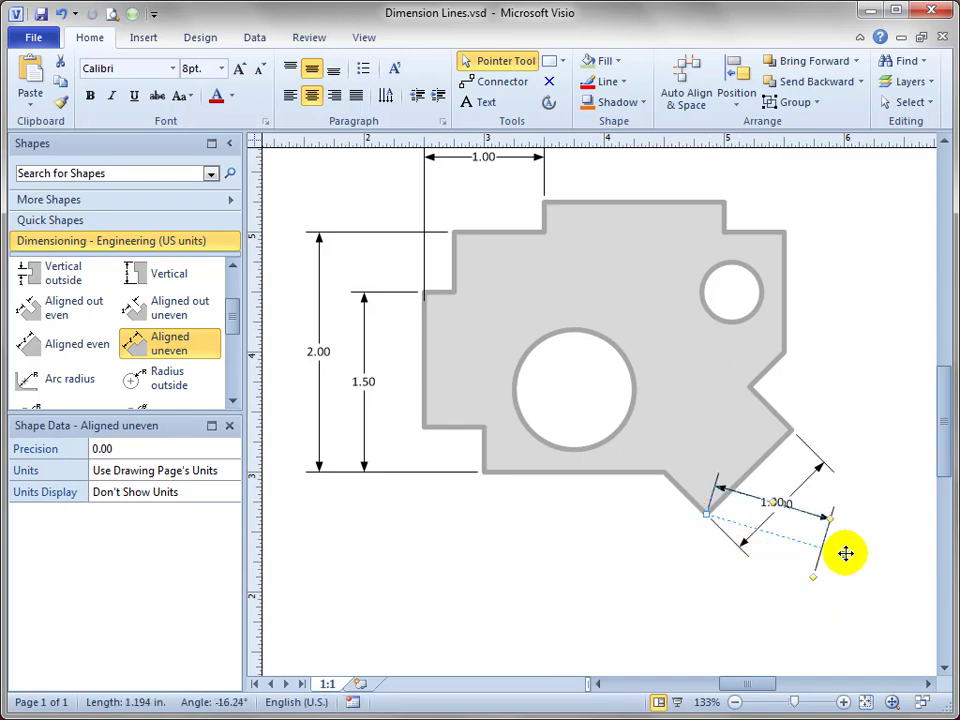
pyautogui.moveTo(846, 553); pyautogui.dragTo(790, 430)
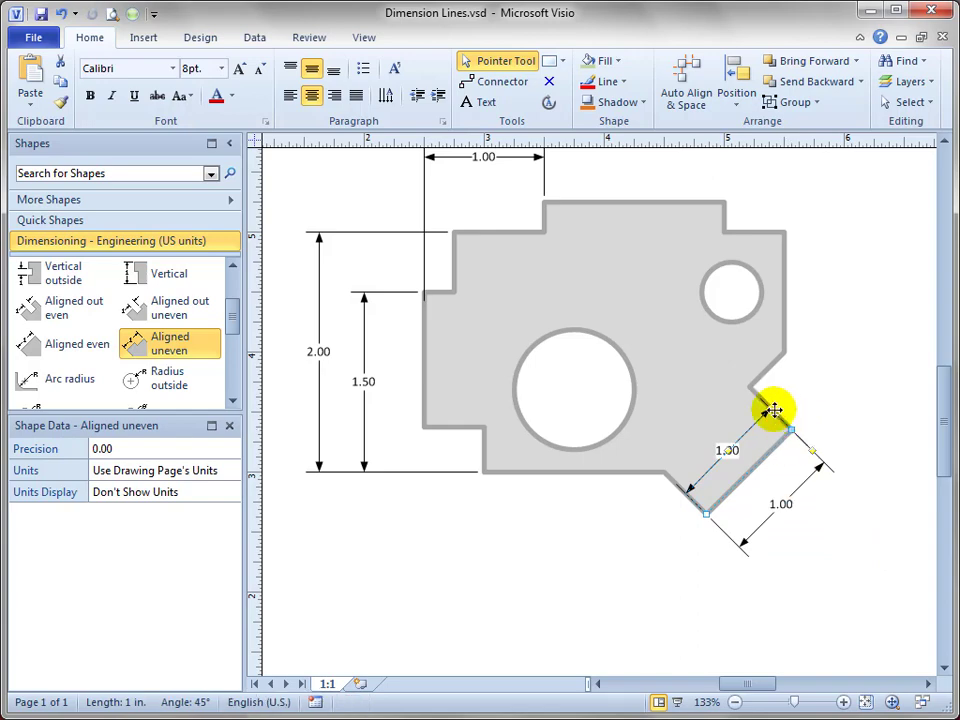
# Place the uneven dimension's line outside the existing aligned dimension and extend its upper extension line to the right edge's lower corner.
pyautogui.moveTo(775, 408); pyautogui.dragTo(860, 499)
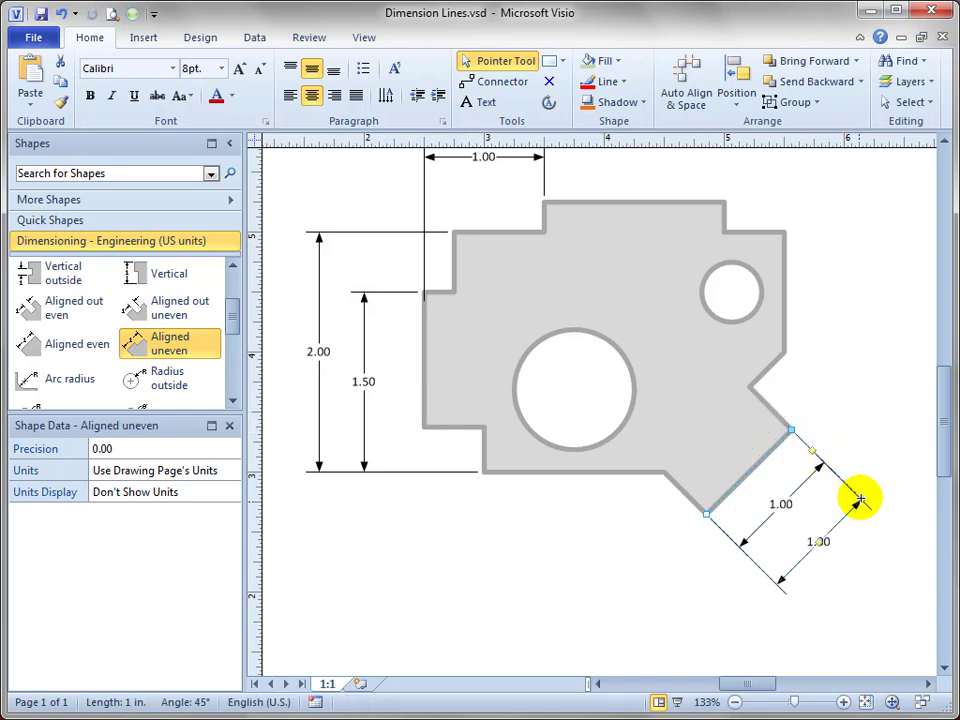
pyautogui.moveTo(813, 450); pyautogui.dragTo(788, 353)
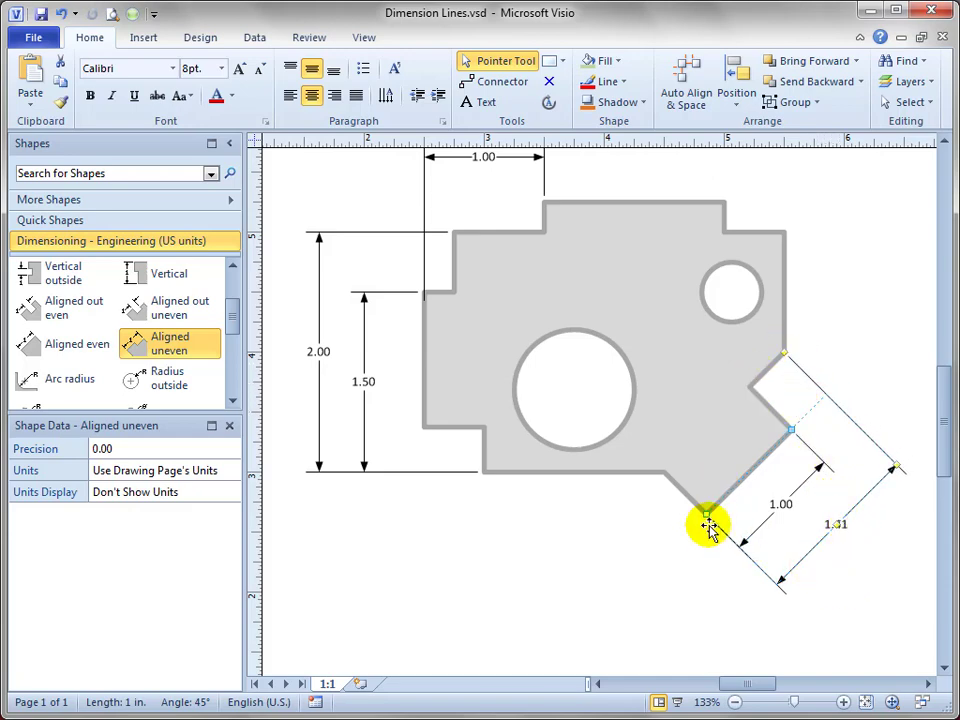
pyautogui.moveTo(794, 430)
pyautogui.mouseDown()
pyautogui.moveTo(825, 476)
pyautogui.moveTo(799, 429)
pyautogui.moveTo(812, 443)
pyautogui.moveTo(816, 452)
pyautogui.moveTo(790, 431)
pyautogui.mouseUp()
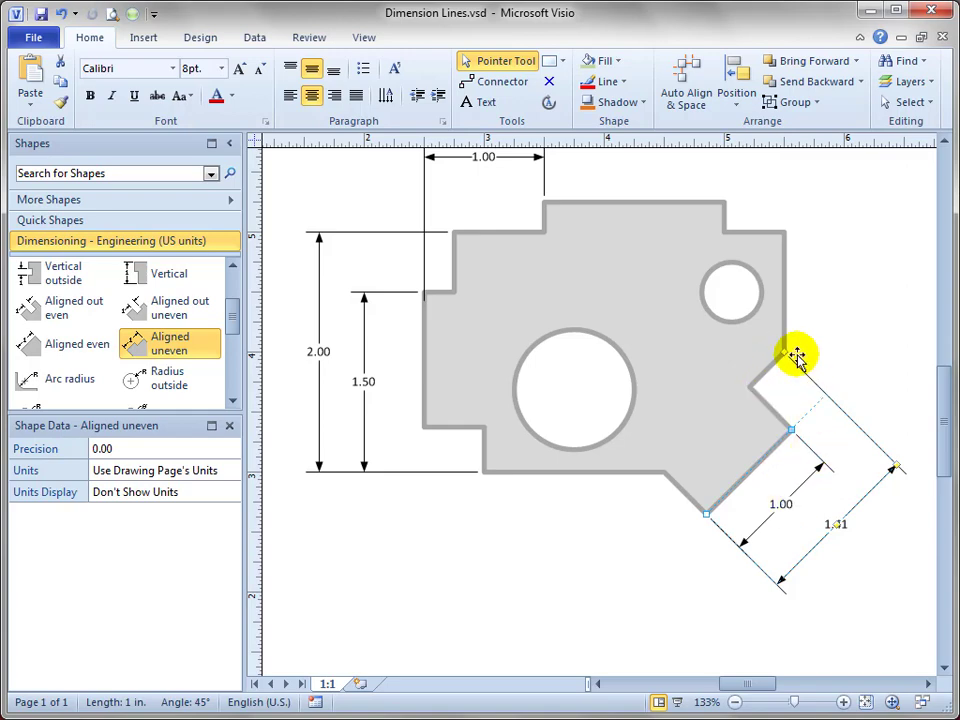
pyautogui.click(891, 464)
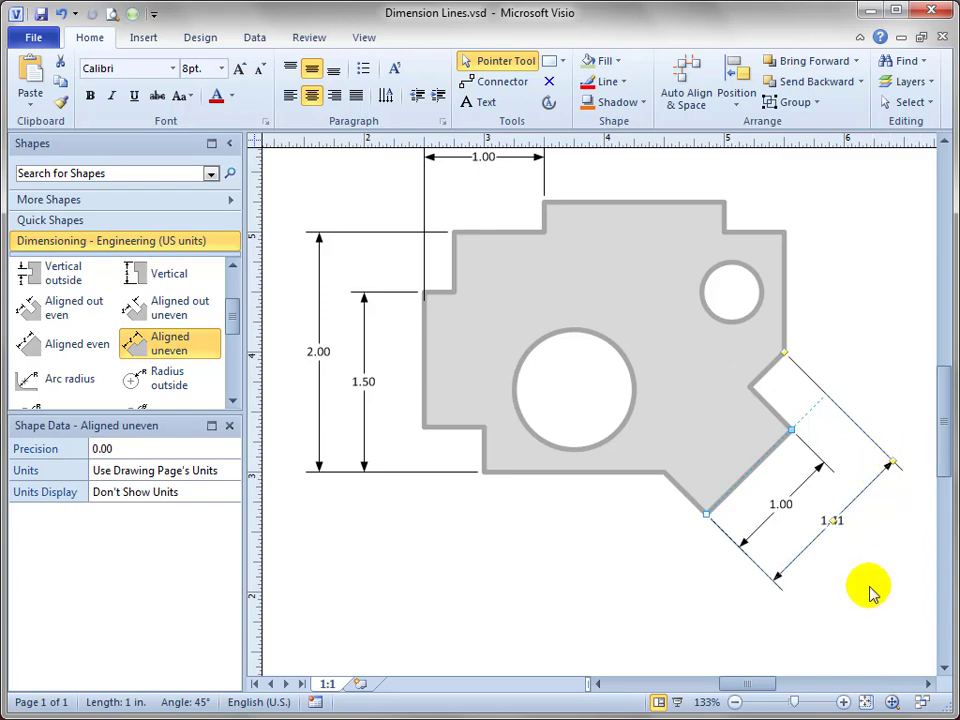
pyautogui.click(539, 590)
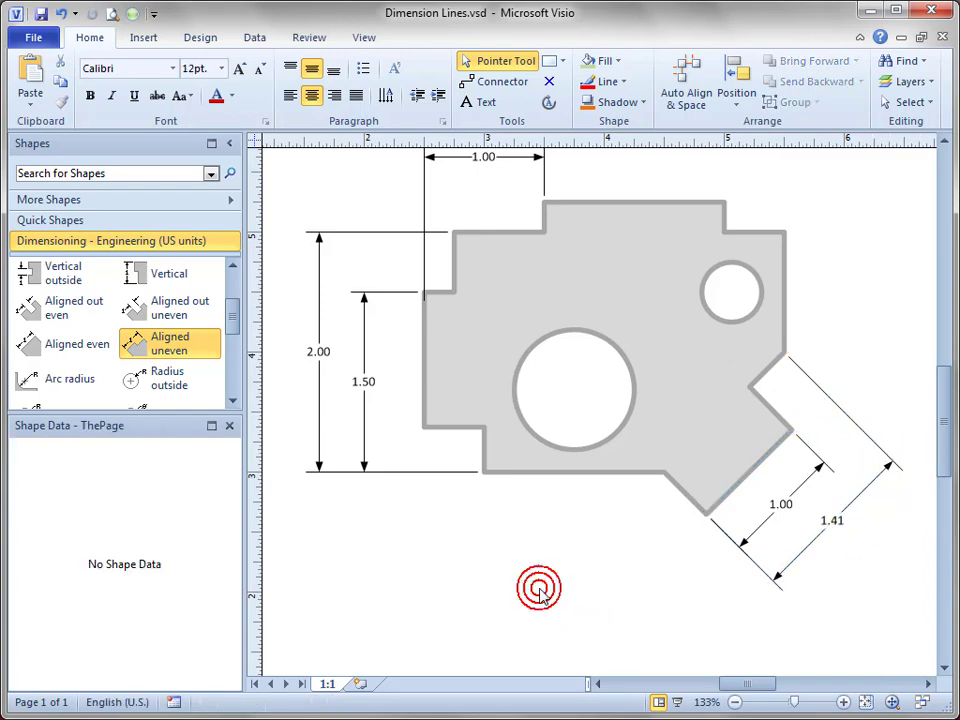
# Try a precision of 0 on the horizontal dimension above the part, and settle on 0.0000.
pyautogui.moveTo(527, 514)
pyautogui.mouseDown()
pyautogui.moveTo(510, 536)
pyautogui.moveTo(529, 553)
pyautogui.mouseUp()
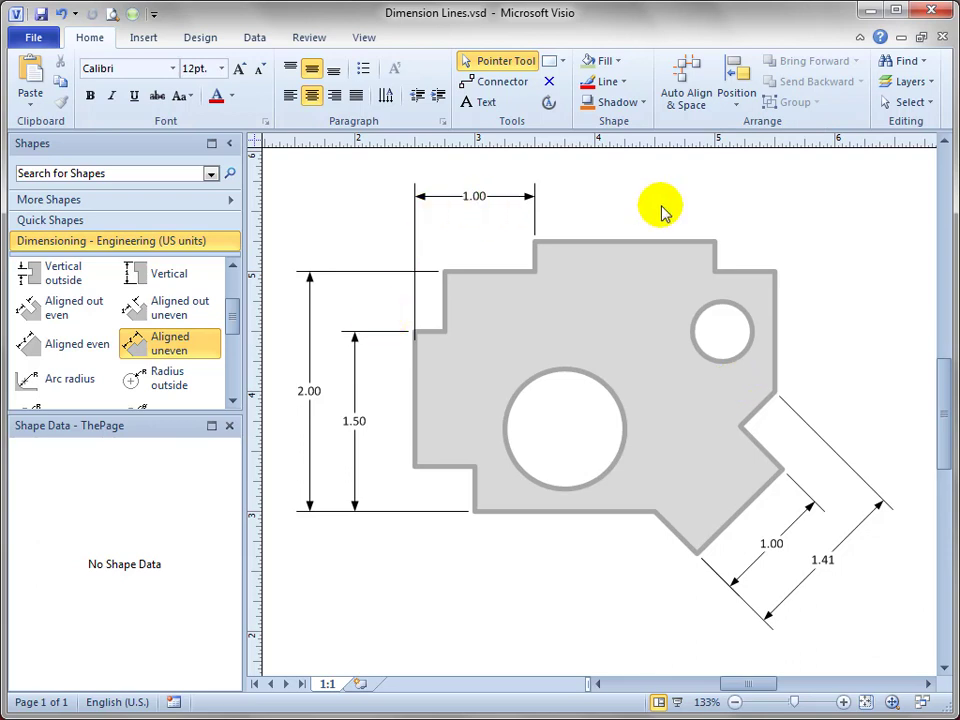
pyautogui.click(522, 197)
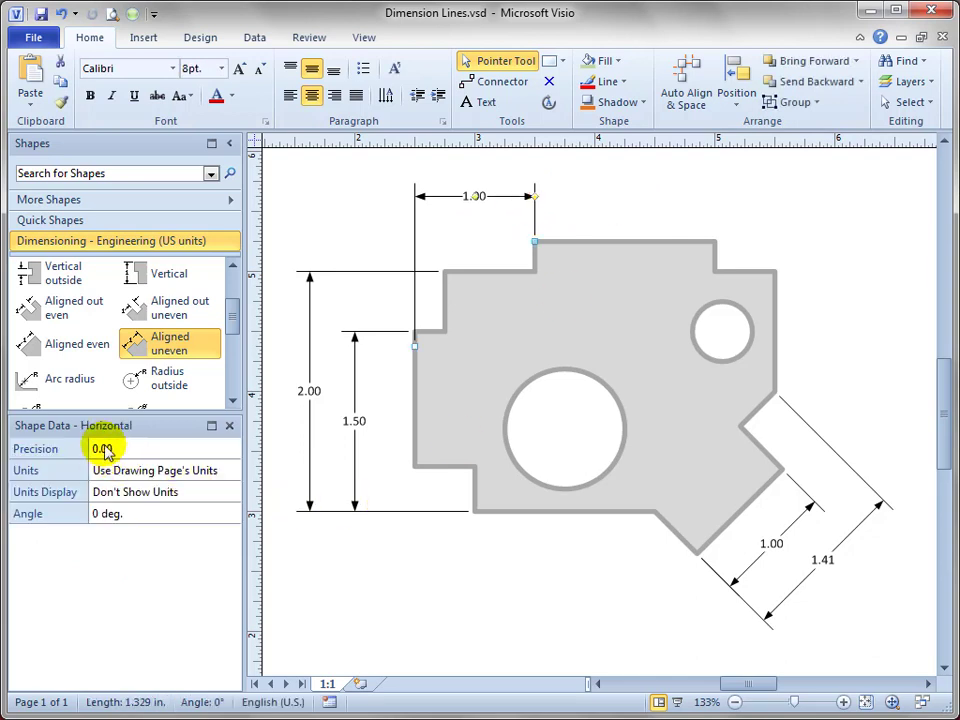
pyautogui.click(197, 449)
pyautogui.click(231, 450)
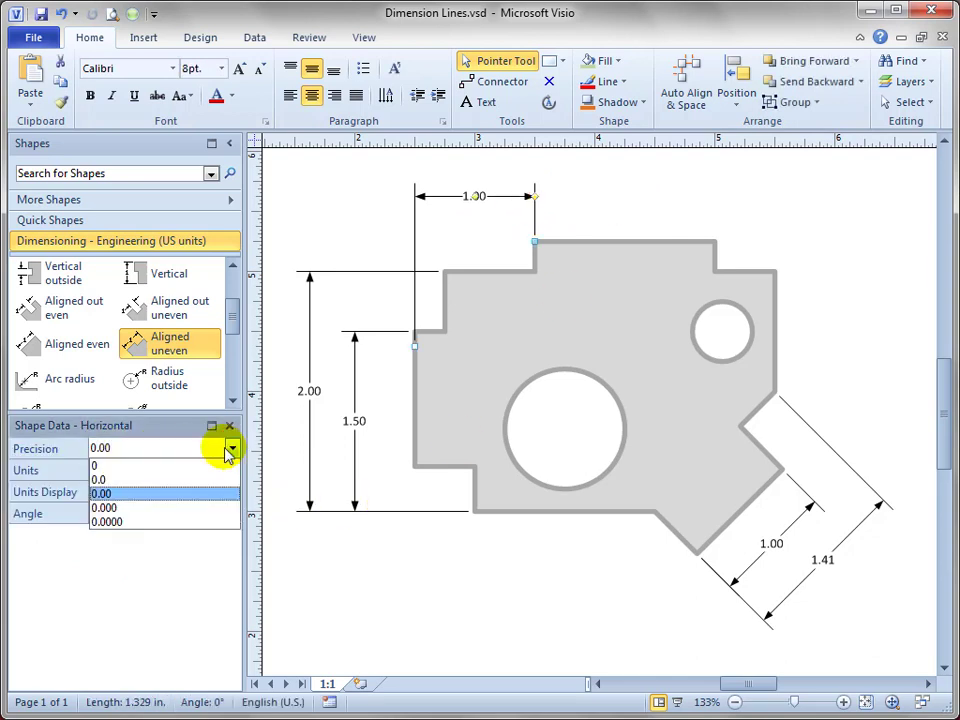
pyautogui.click(124, 467)
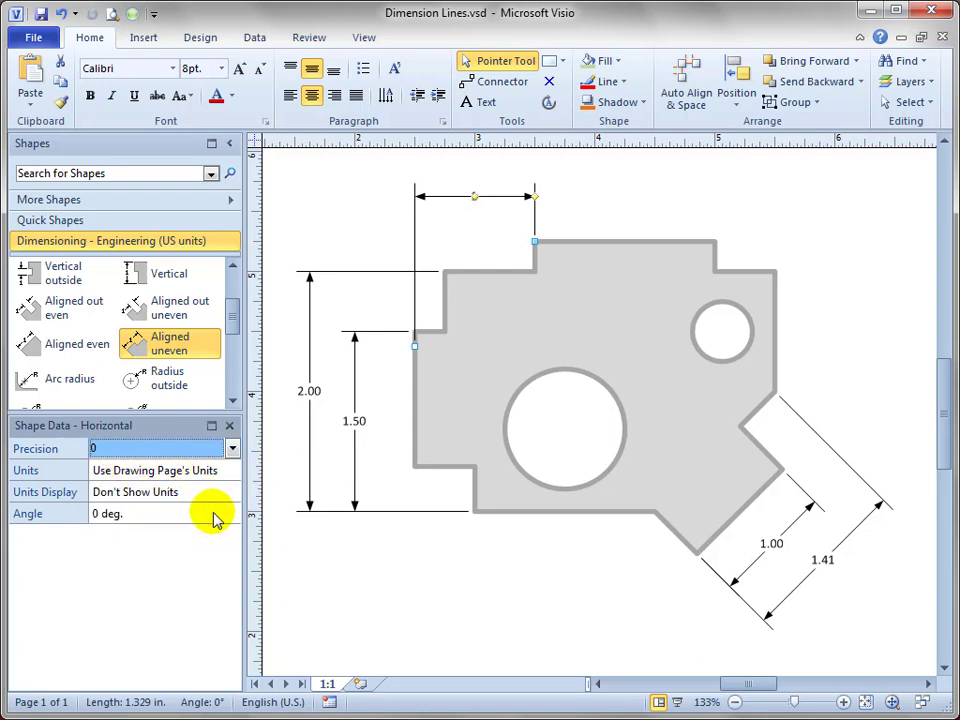
pyautogui.click(231, 449)
pyautogui.click(171, 522)
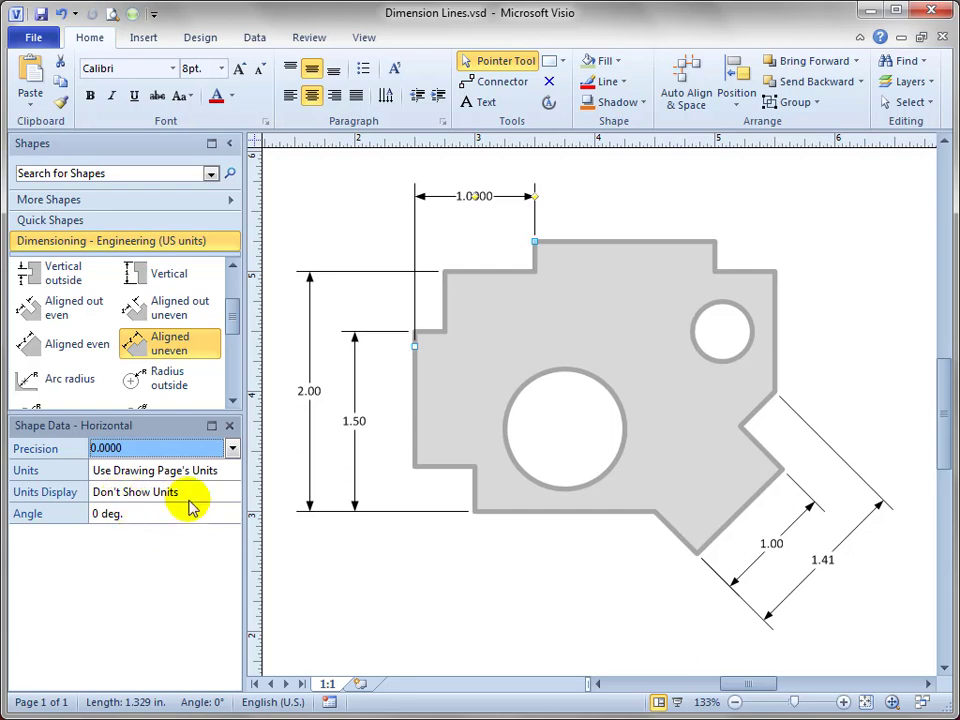
# Set the units display of the horizontal dimension above the part to Show Units.
pyautogui.click(205, 492)
pyautogui.click(229, 493)
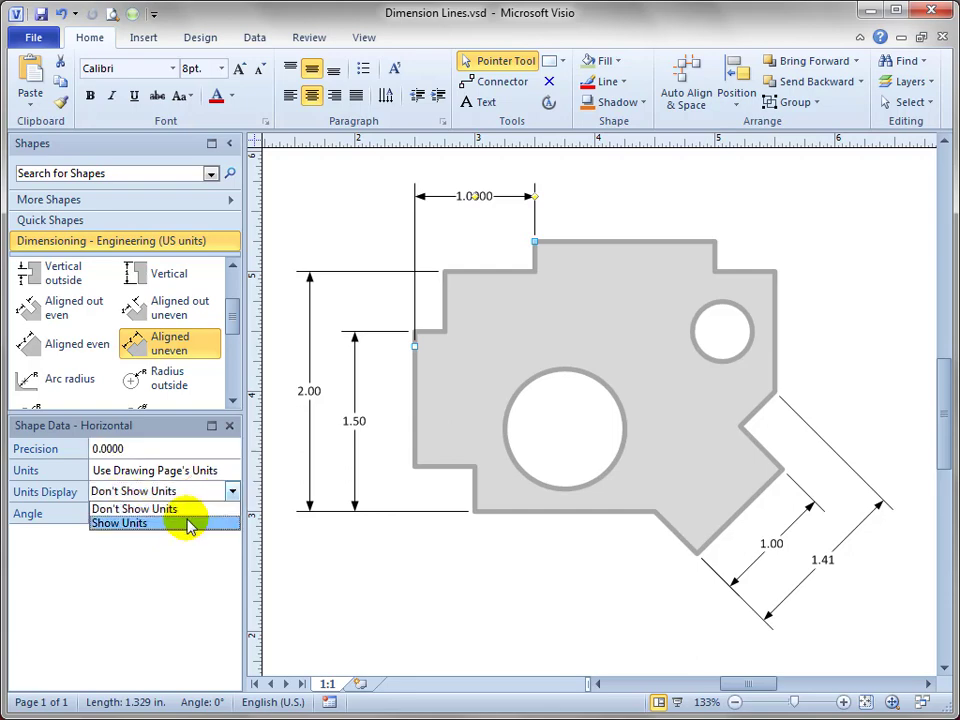
pyautogui.click(187, 522)
pyautogui.click(462, 225)
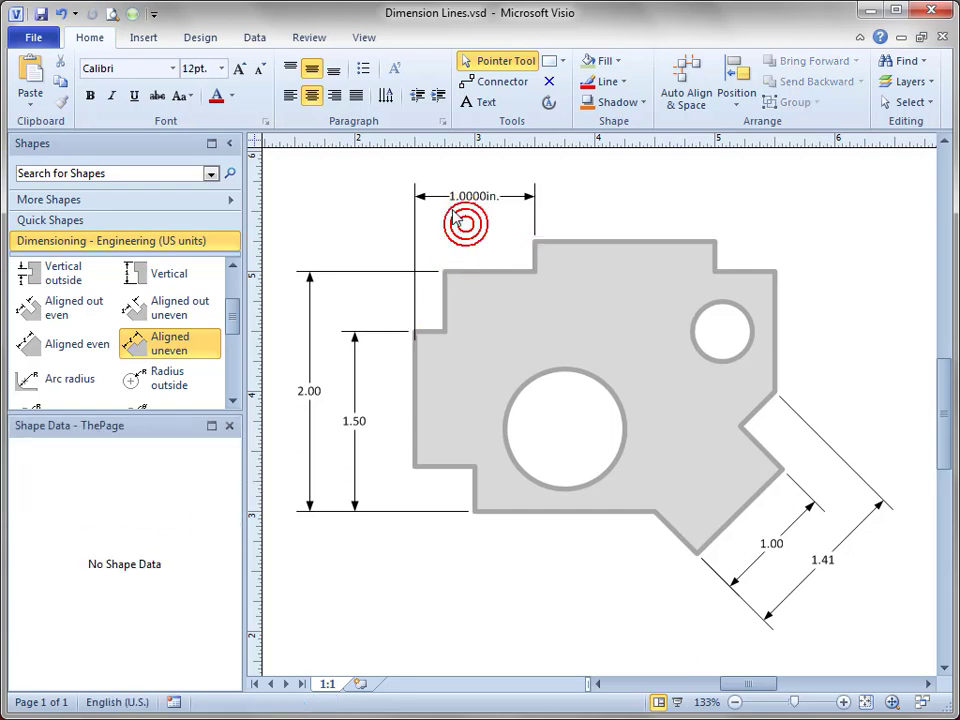
# Try Miles as the units of the horizontal dimension above the part.
pyautogui.click(469, 195)
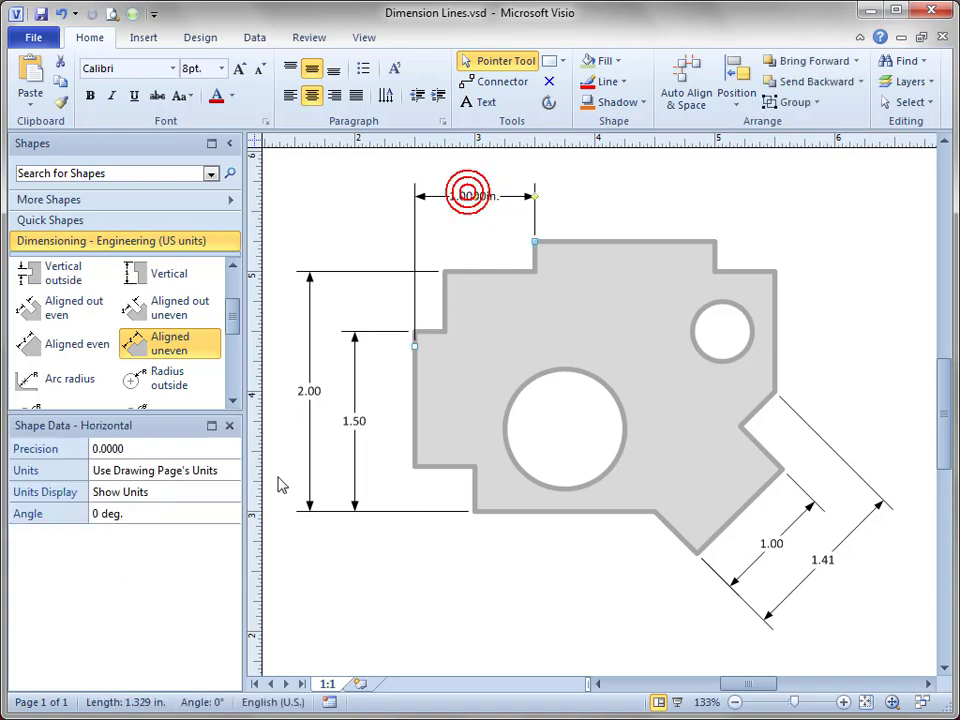
pyautogui.click(226, 484)
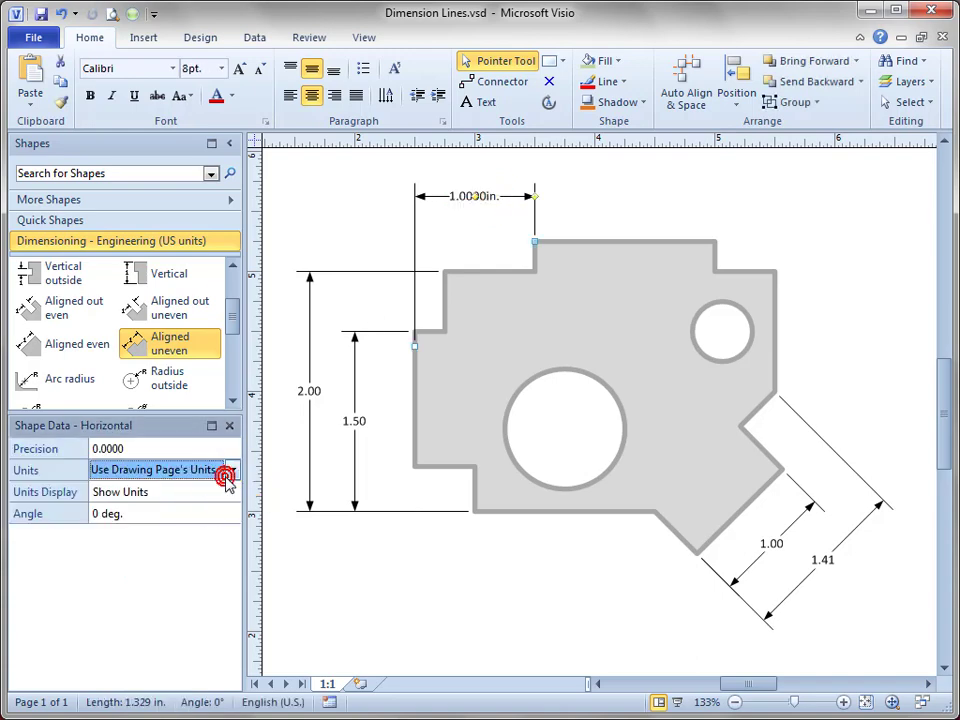
pyautogui.click(229, 472)
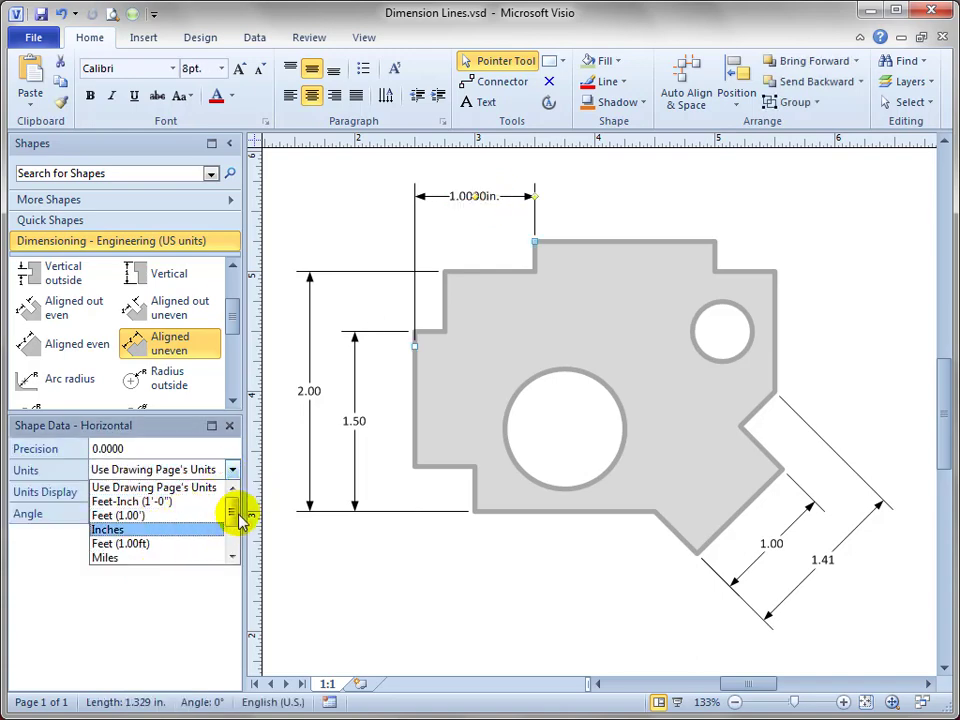
pyautogui.click(111, 560)
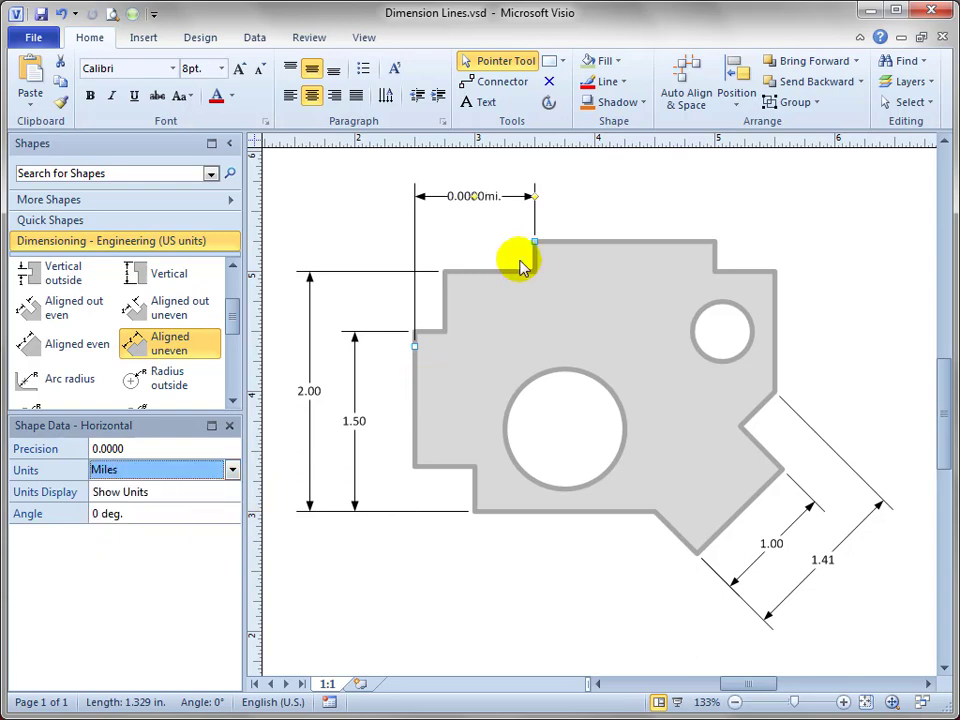
# Set the units of the horizontal dimension above the part to Millimeters and deselect the dimension.
pyautogui.scroll(2, 486, 200)
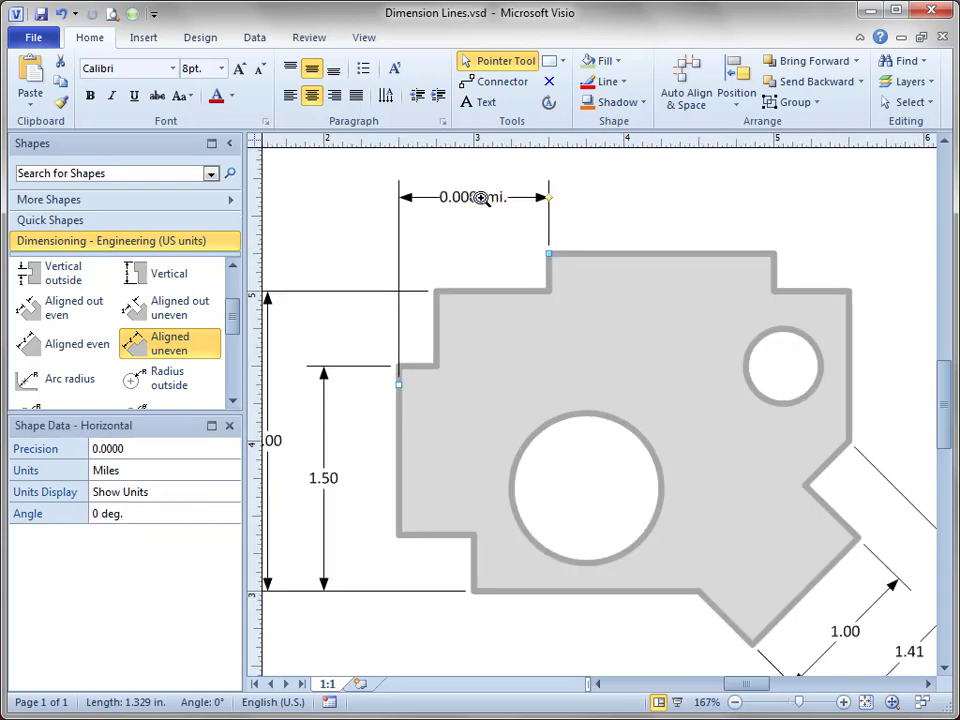
pyautogui.click(203, 466)
pyautogui.click(231, 470)
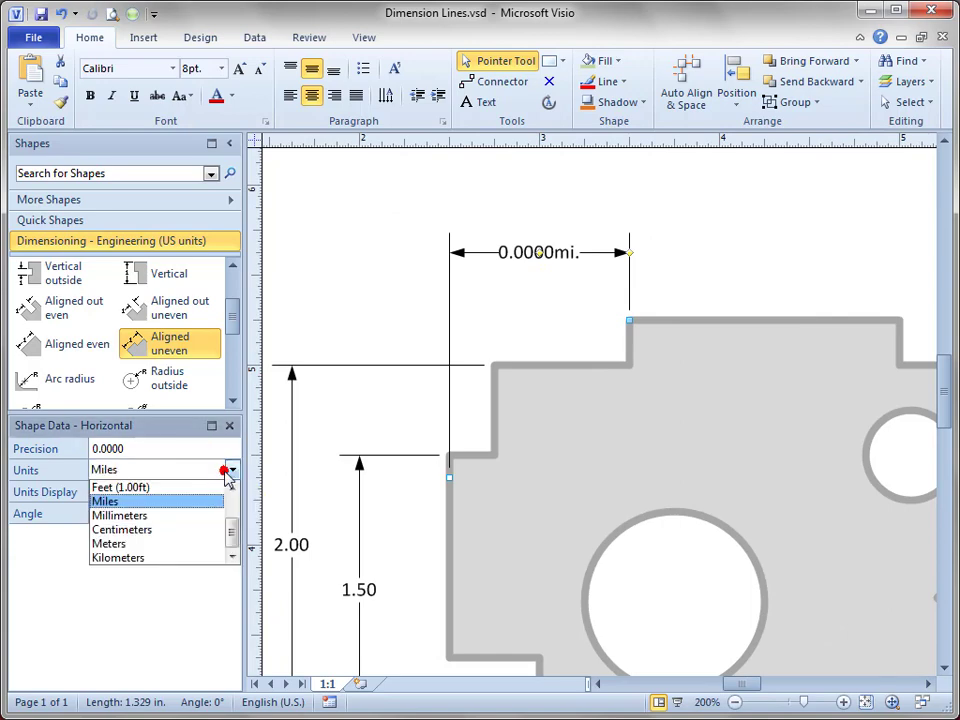
pyautogui.click(191, 518)
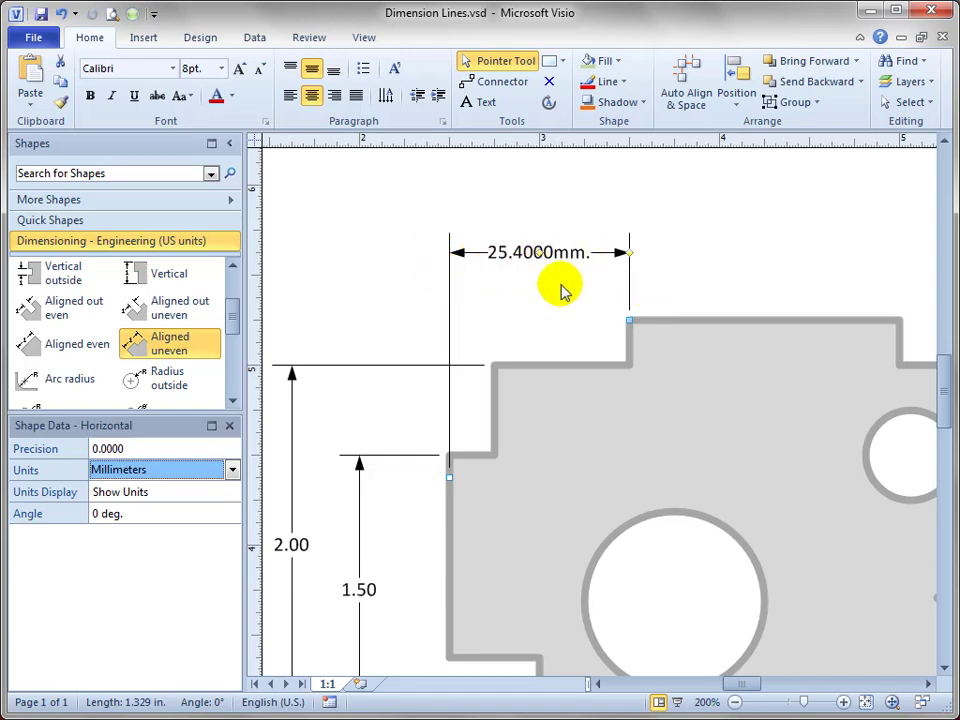
pyautogui.keyDown('ctrl'); pyautogui.keyDown('shift'); pyautogui.rightClick(710, 262); pyautogui.keyUp('shift'); pyautogui.keyUp('ctrl')
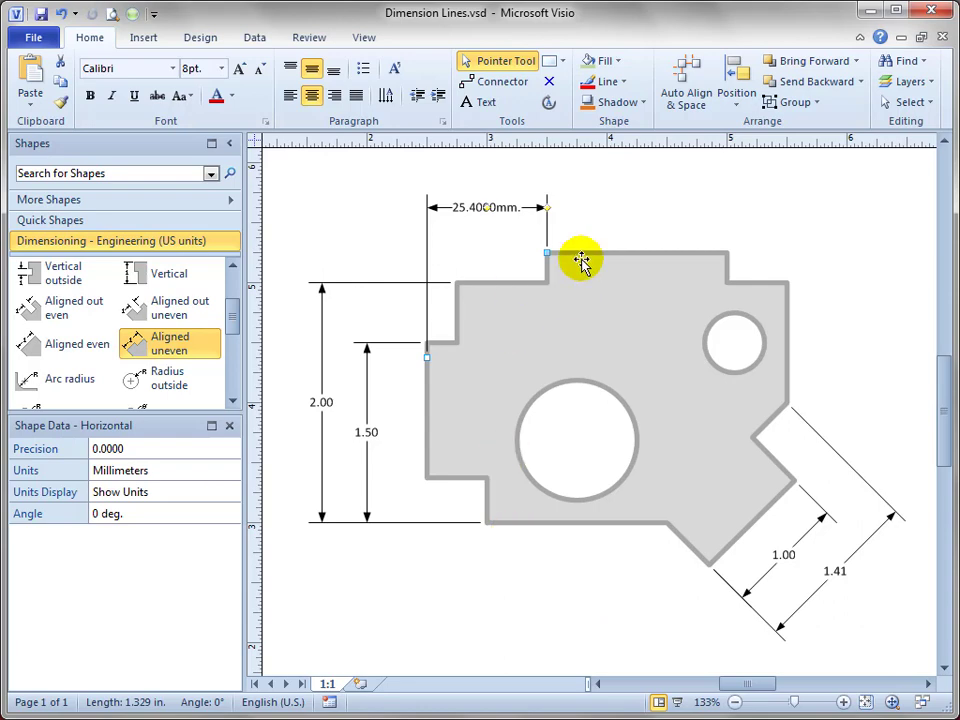
pyautogui.click(658, 226)
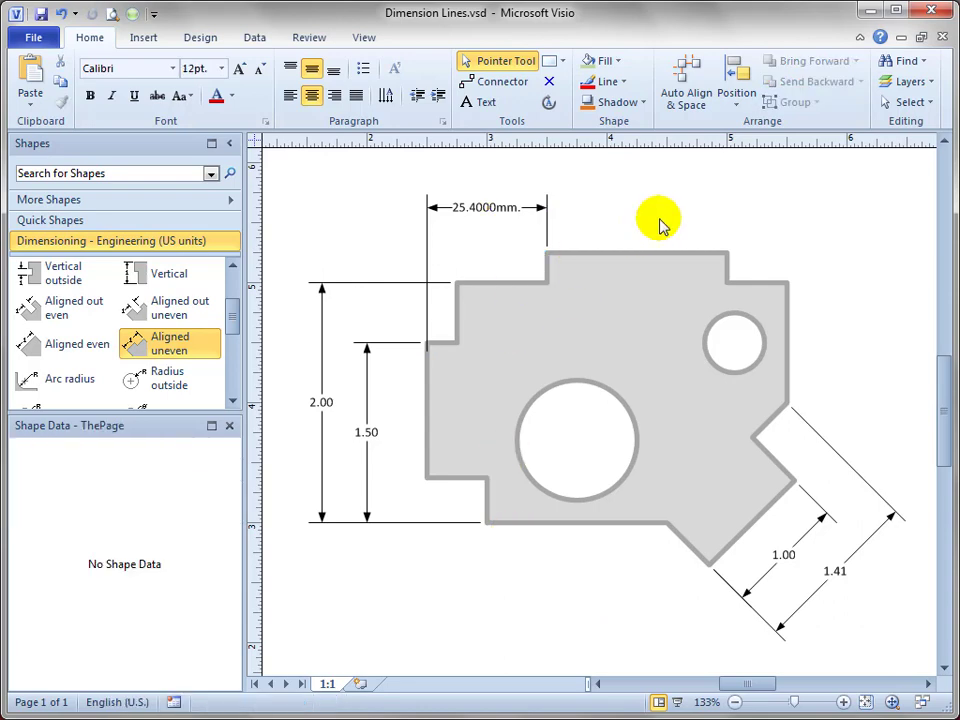
pyautogui.rightClick(486, 214)
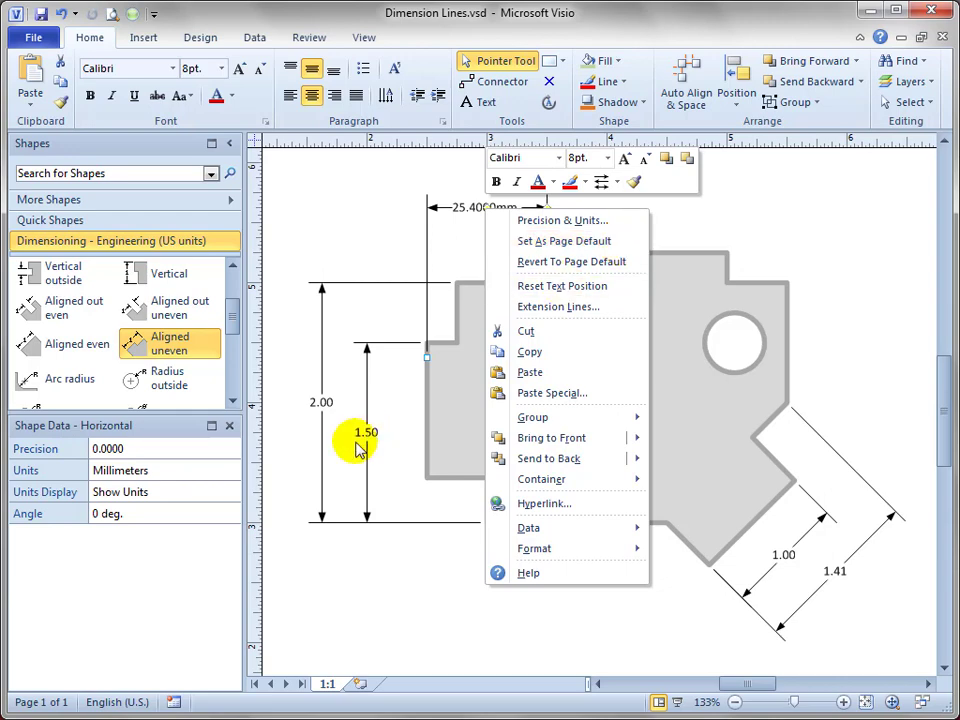
# Set the outer vertical dimension's precision to 0.000 and its units display to Show Units.
pyautogui.click(321, 403)
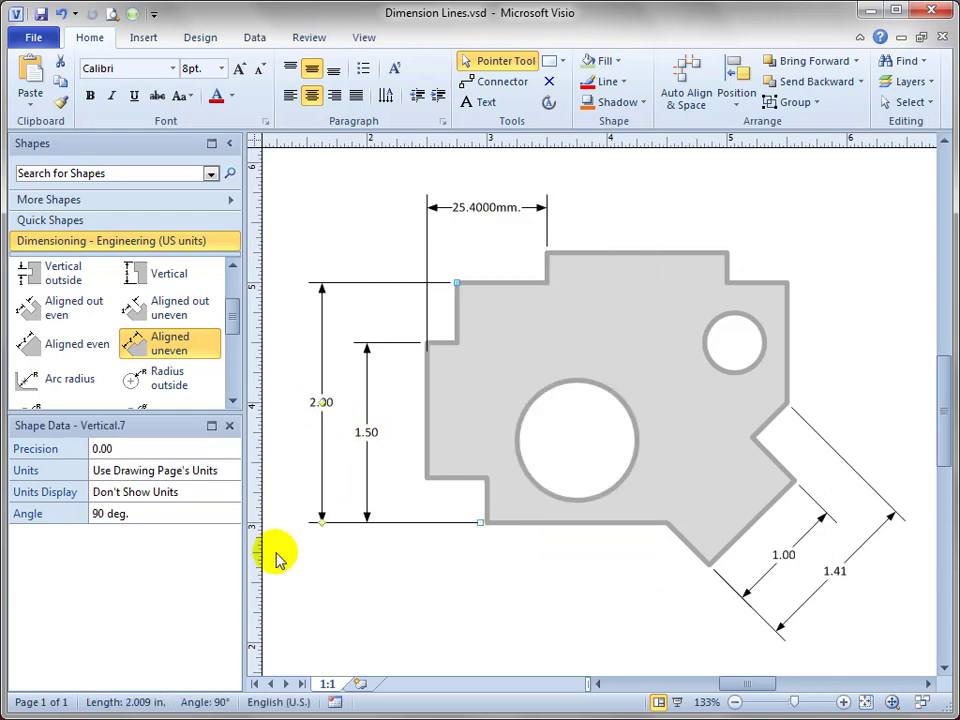
pyautogui.click(231, 448)
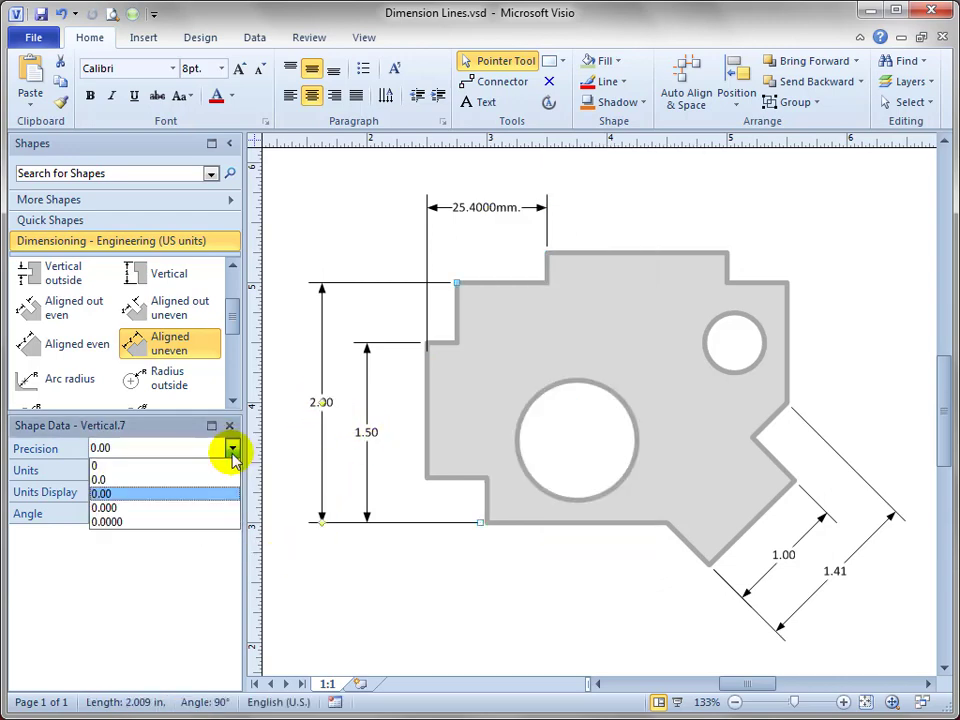
pyautogui.click(193, 508)
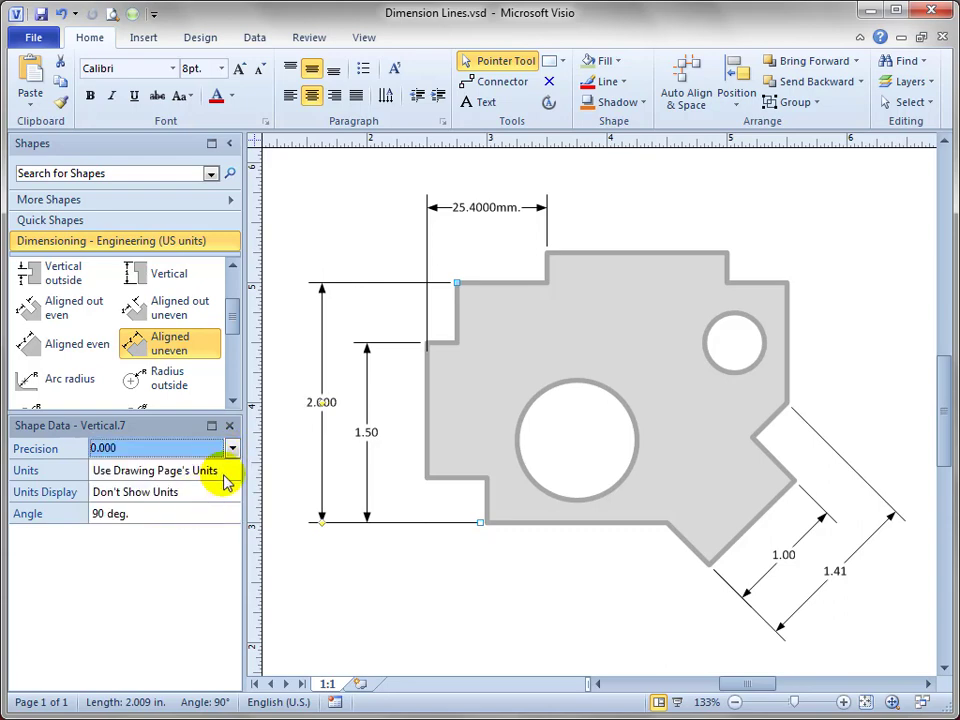
pyautogui.click(215, 497)
pyautogui.click(230, 492)
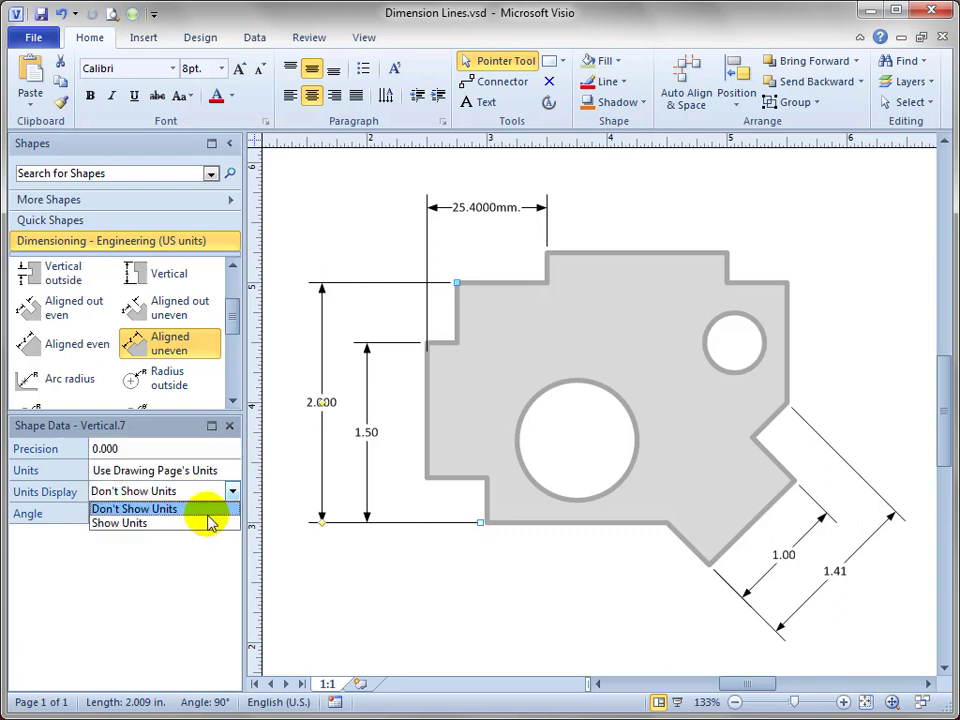
pyautogui.click(205, 524)
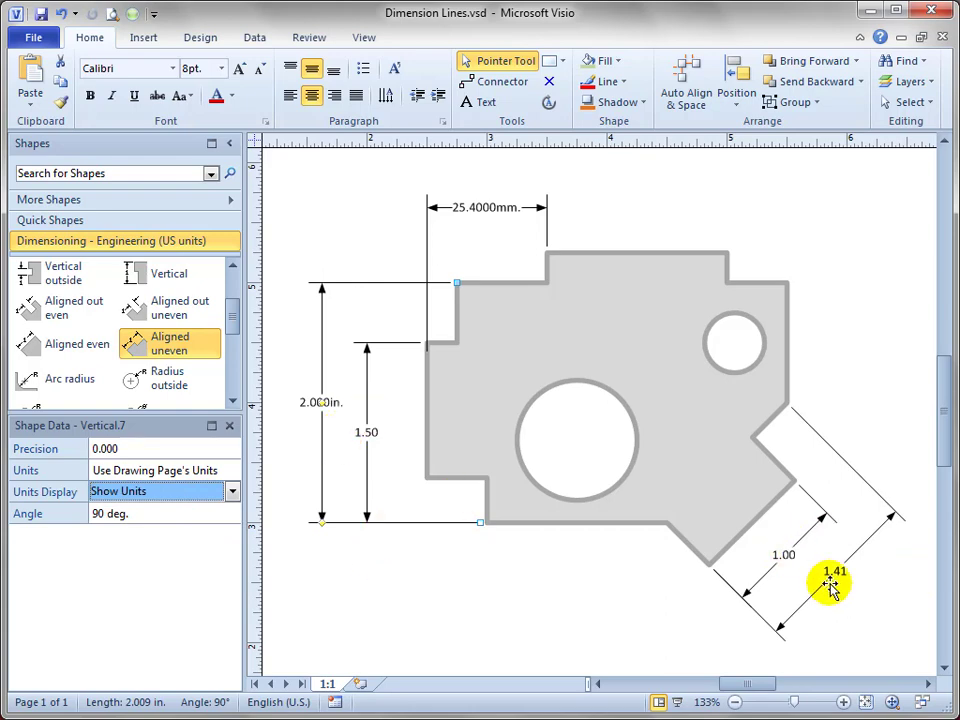
pyautogui.click(516, 606)
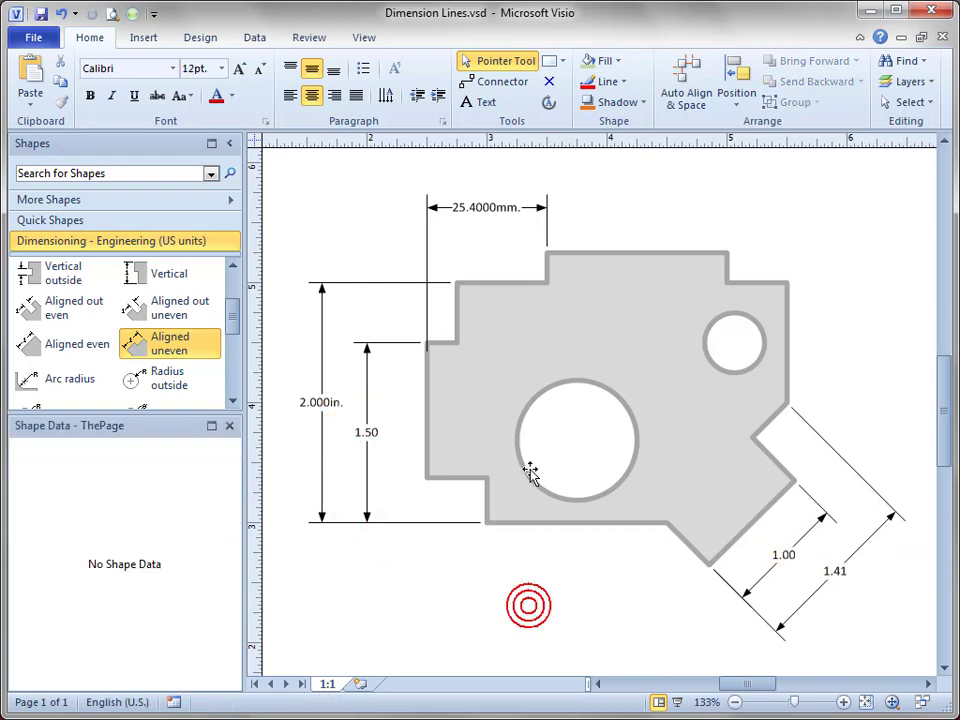
# Make the horizontal dimension's precision and units the page default and inspect the outer vertical dimension's settings.
pyautogui.rightClick(505, 212)
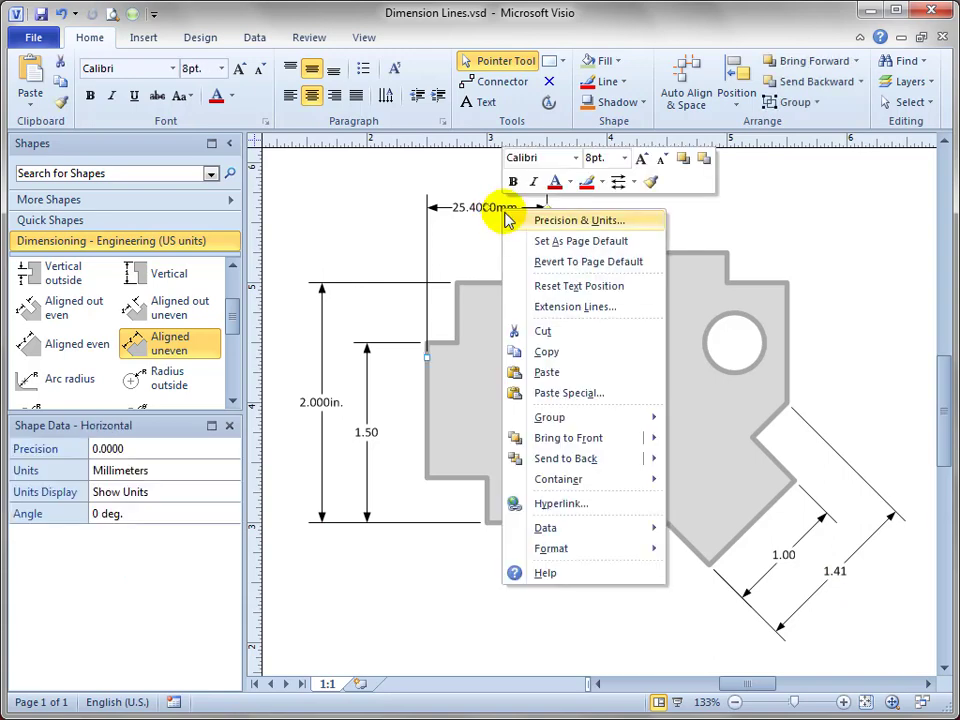
pyautogui.click(645, 244)
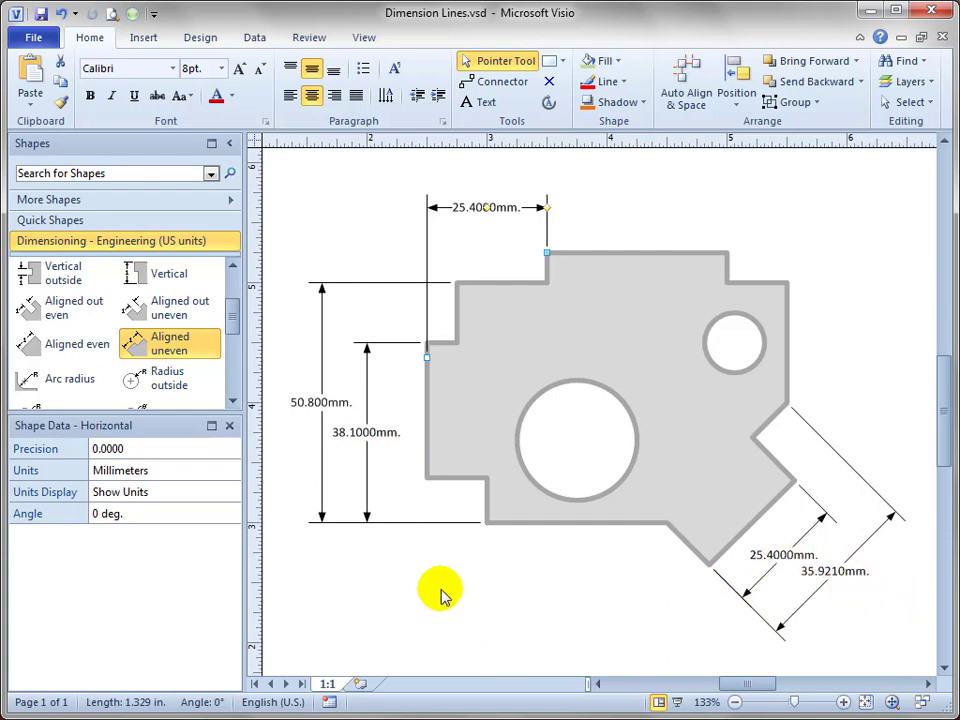
pyautogui.click(324, 404)
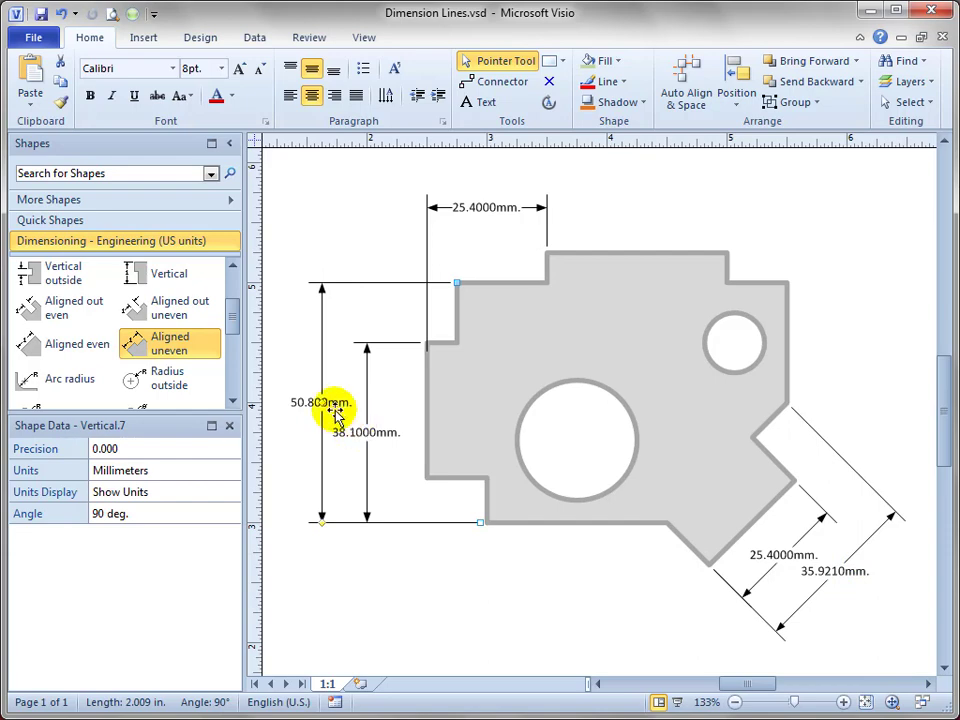
pyautogui.click(362, 572)
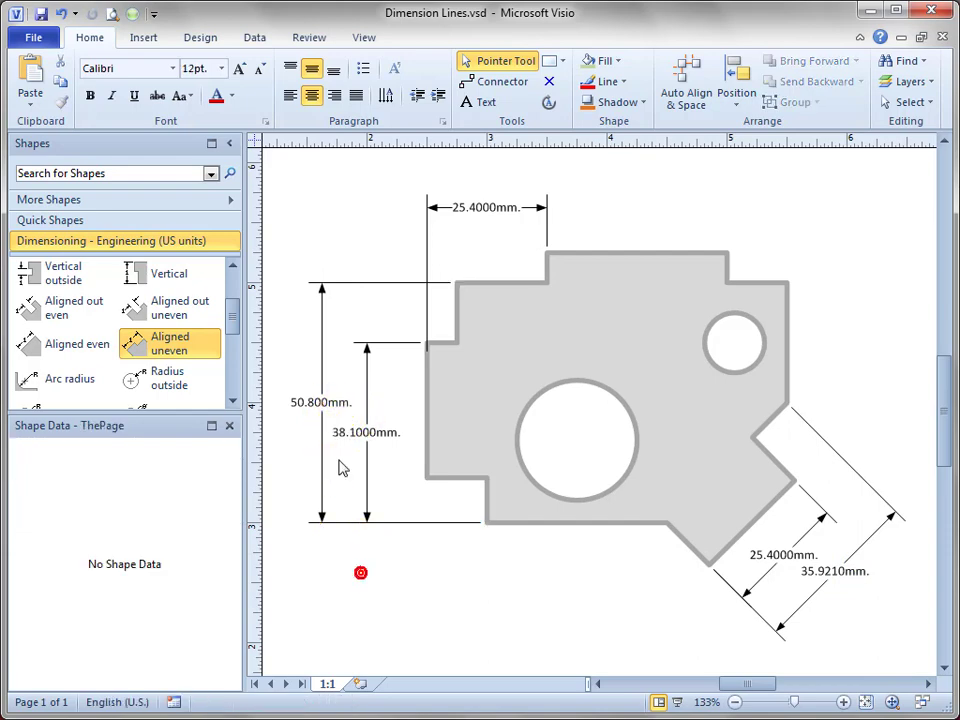
# Revert the outer vertical dimension to the page default and deselect it.
pyautogui.click(318, 408)
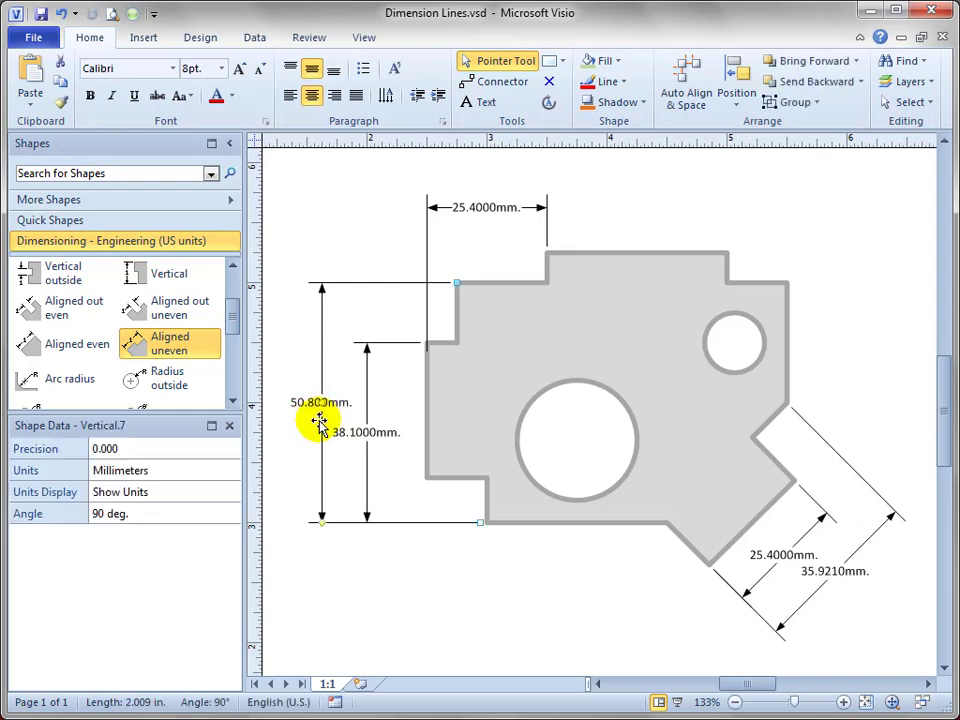
pyautogui.rightClick(320, 425)
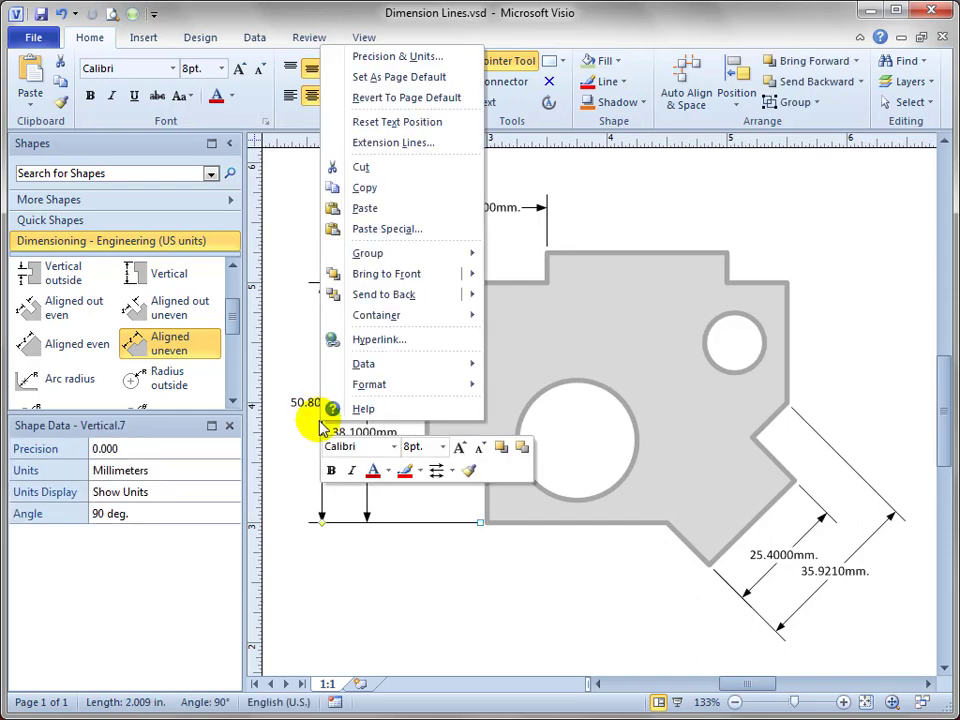
pyautogui.click(476, 100)
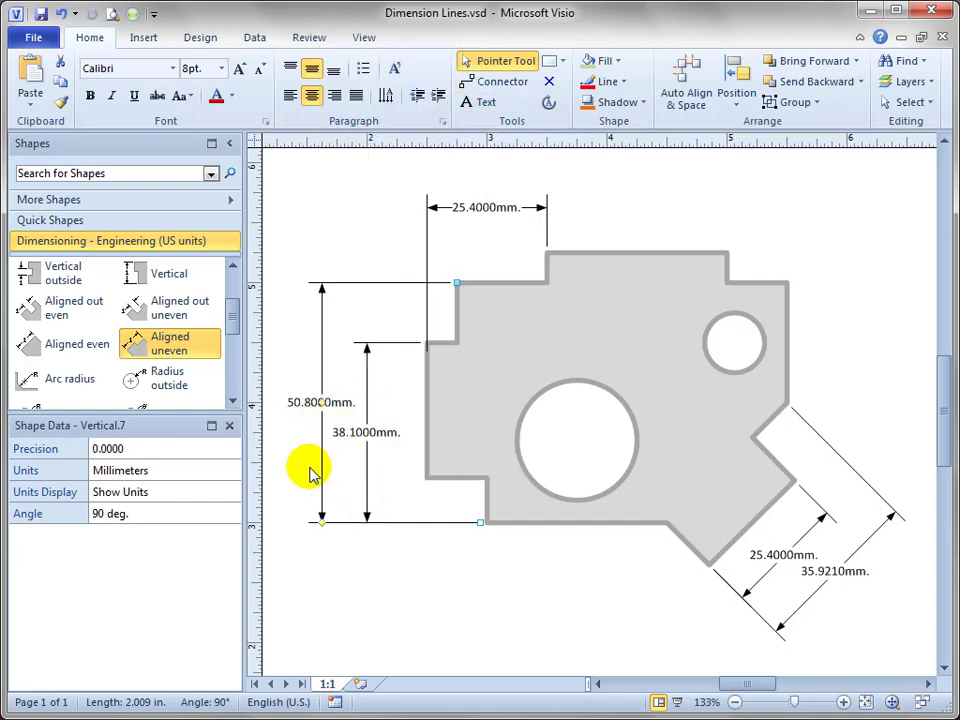
pyautogui.click(349, 583)
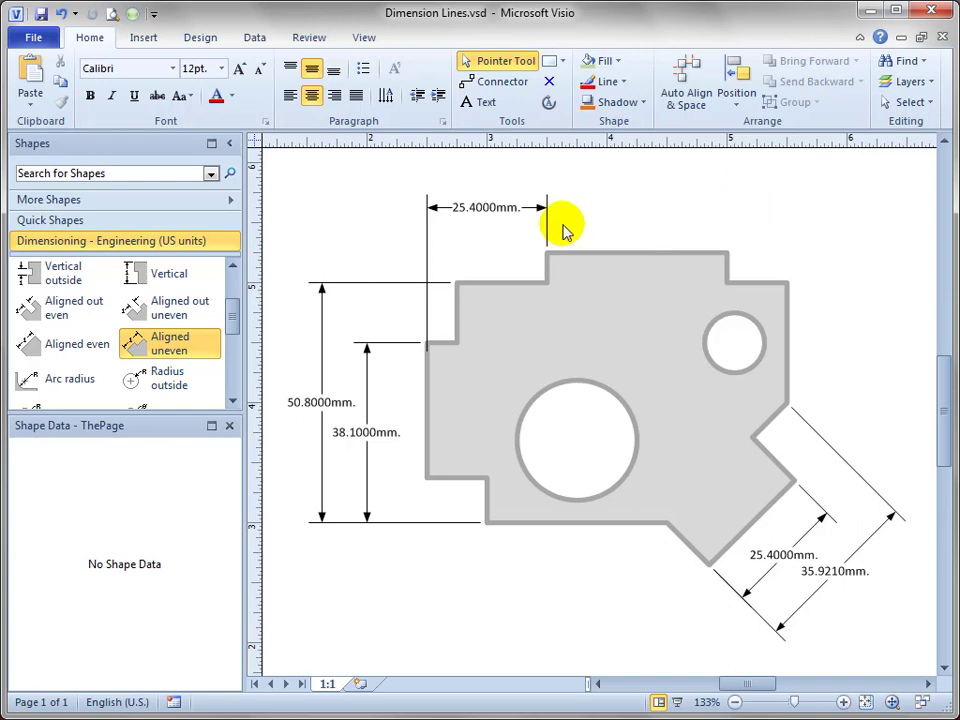
# Review the precision and units settings of the horizontal dimension above the part, cancel without changes and deselect it.
pyautogui.click(493, 214)
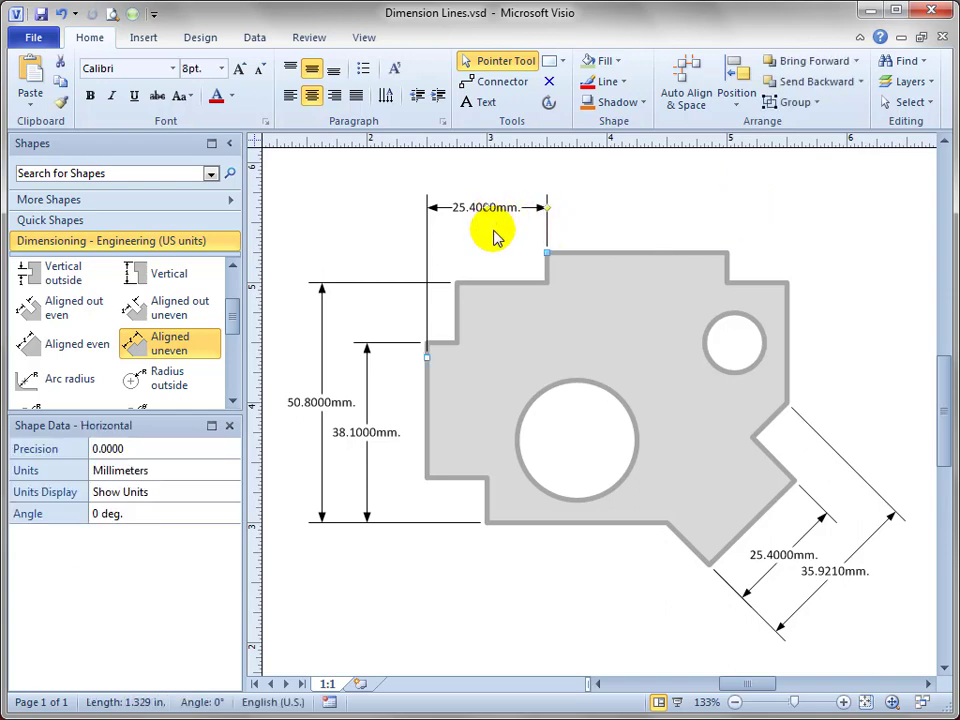
pyautogui.rightClick(504, 213)
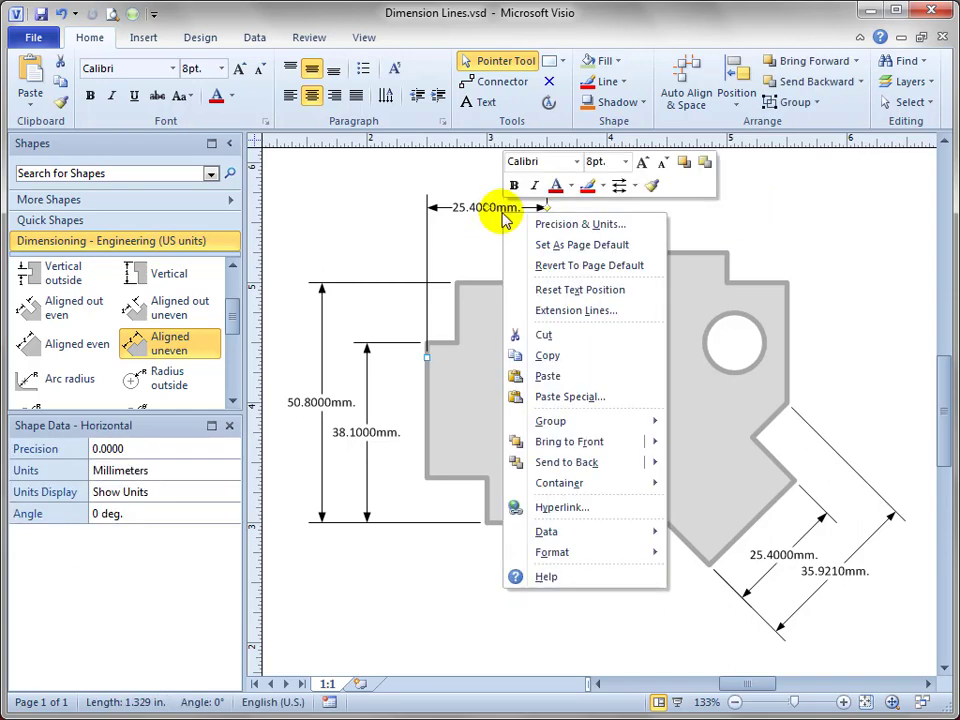
pyautogui.click(636, 254)
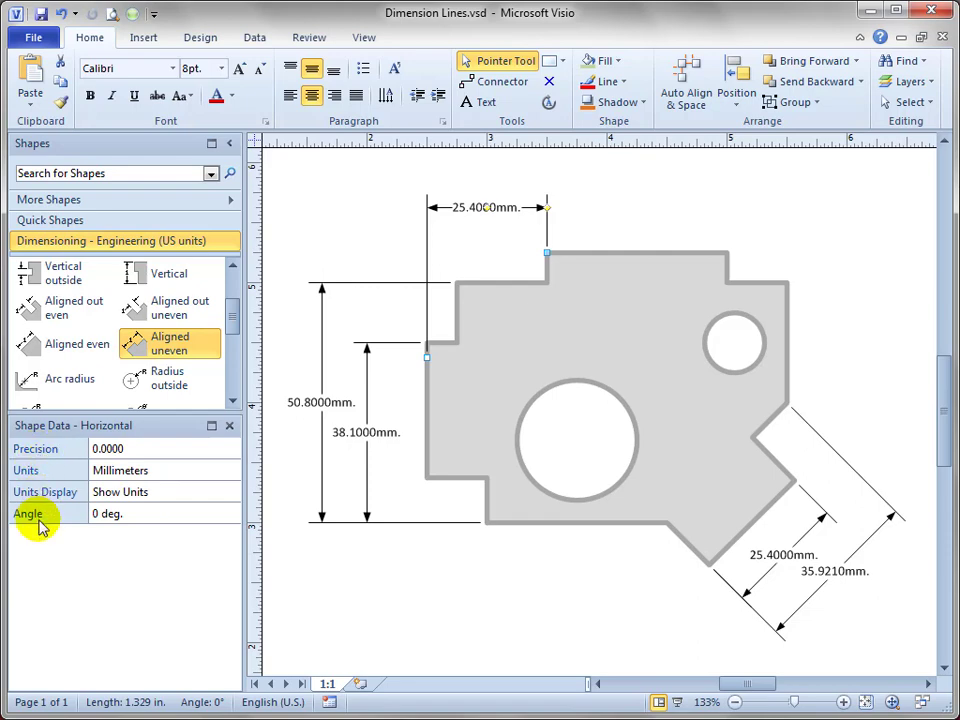
pyautogui.rightClick(452, 208)
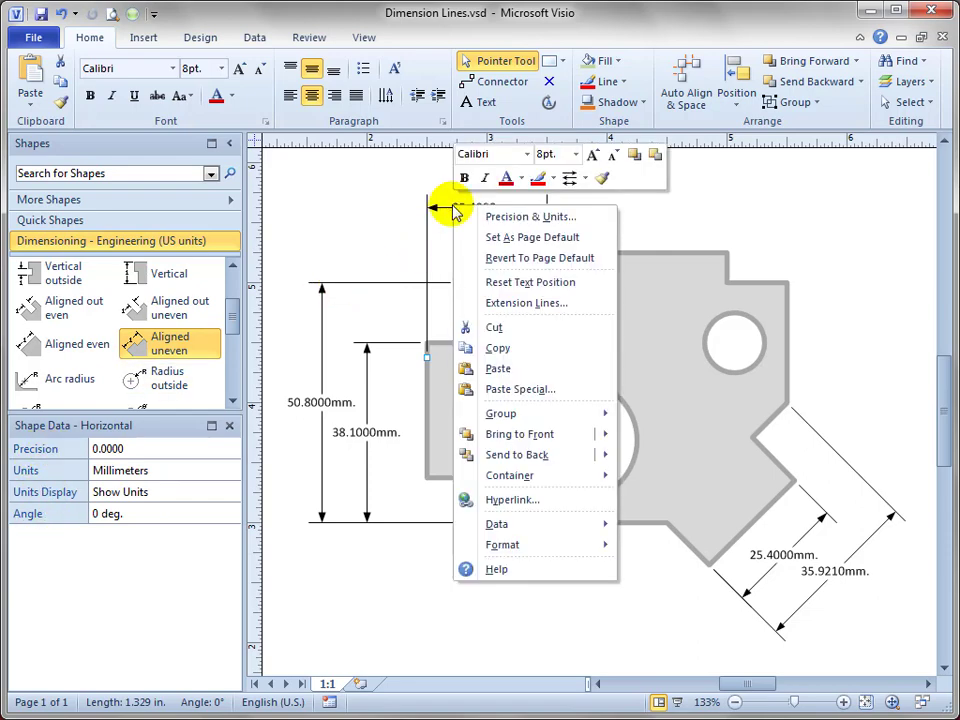
pyautogui.click(598, 222)
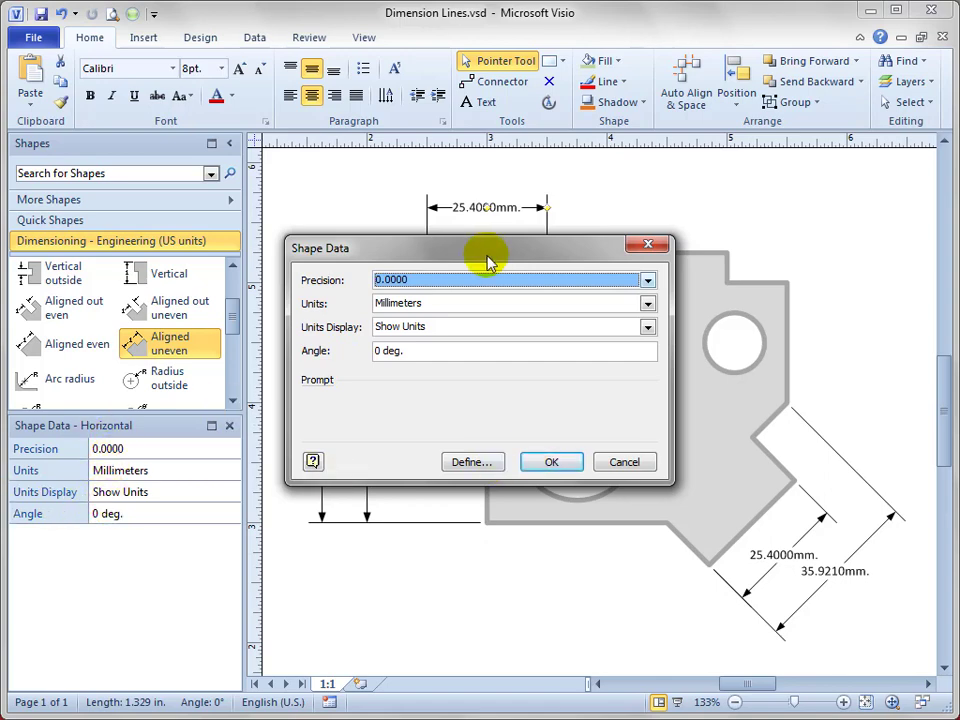
pyautogui.click(626, 462)
pyautogui.click(604, 600)
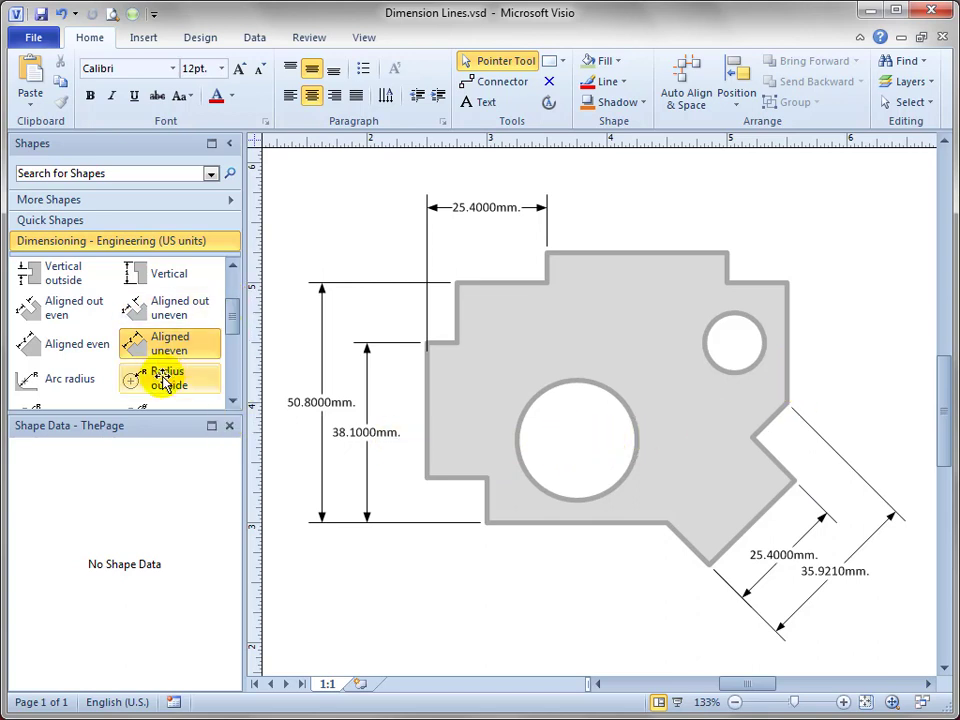
# Place a Diameter dimension shape from the engineering dimensioning stencil in the empty area below the part.
pyautogui.click(34, 384)
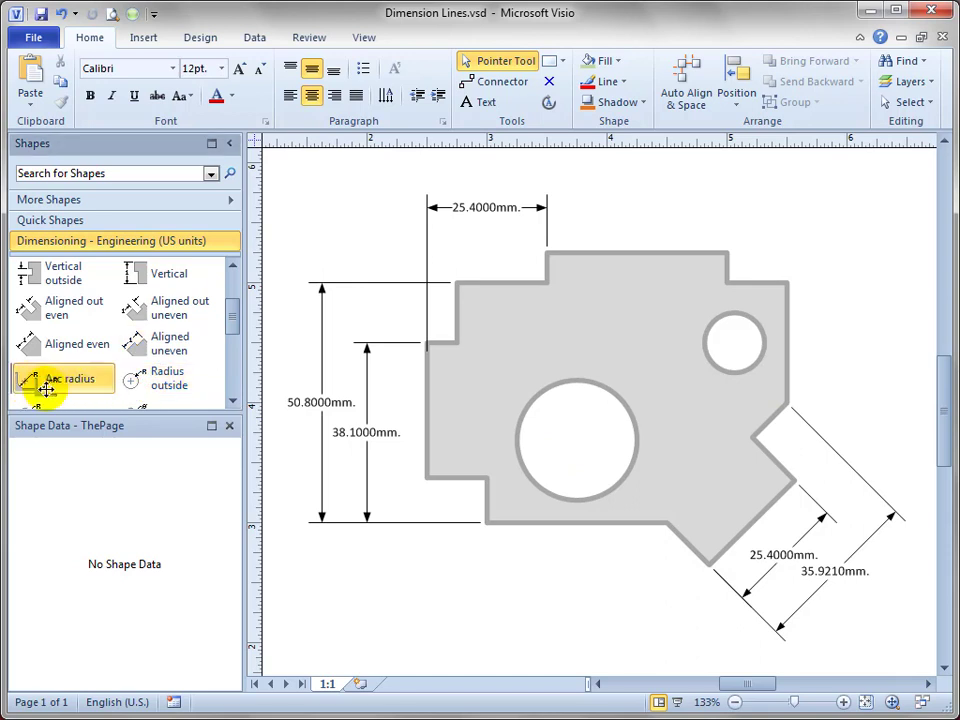
pyautogui.moveTo(232, 316); pyautogui.dragTo(233, 326)
pyautogui.moveTo(126, 358); pyautogui.dragTo(465, 636)
pyautogui.moveTo(531, 626); pyautogui.dragTo(539, 507)
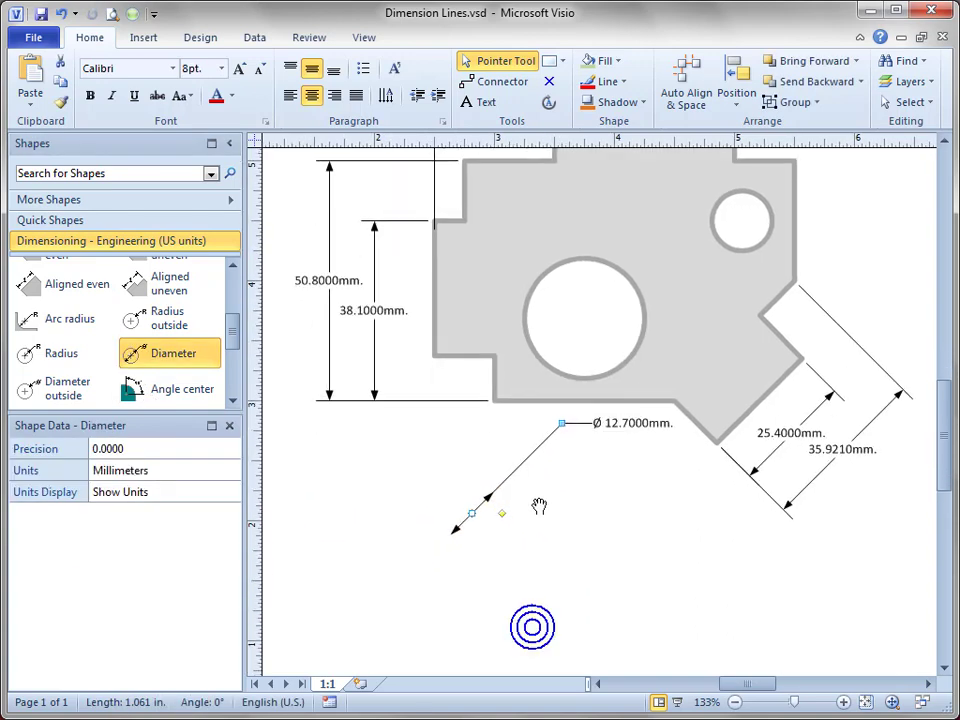
pyautogui.keyDown('ctrl'); pyautogui.keyDown('shift'); pyautogui.click(495, 508); pyautogui.keyUp('shift'); pyautogui.keyUp('ctrl')
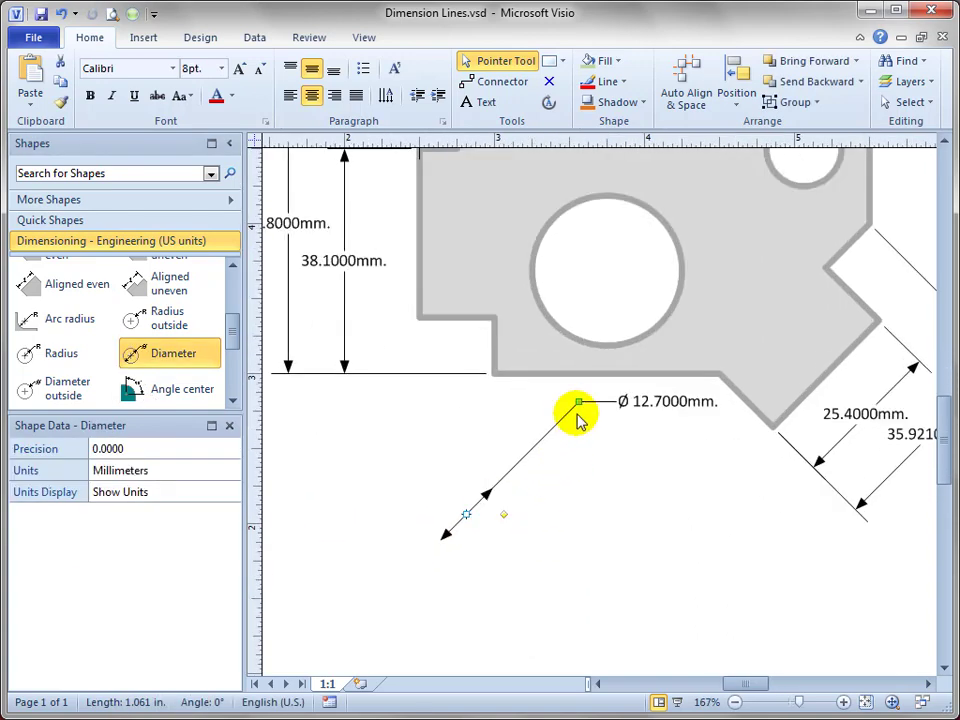
# Reposition the diameter dimension's center point and leader end, and enlarge its diameter to about 13.09 mm.
pyautogui.moveTo(465, 513); pyautogui.dragTo(429, 521)
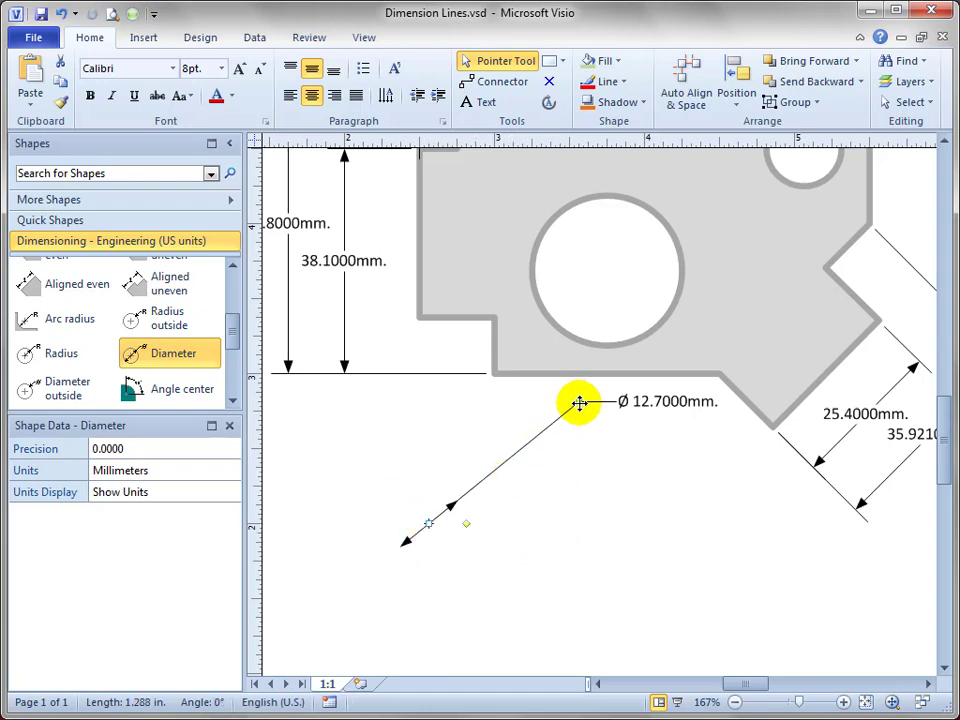
pyautogui.moveTo(580, 403); pyautogui.dragTo(531, 435)
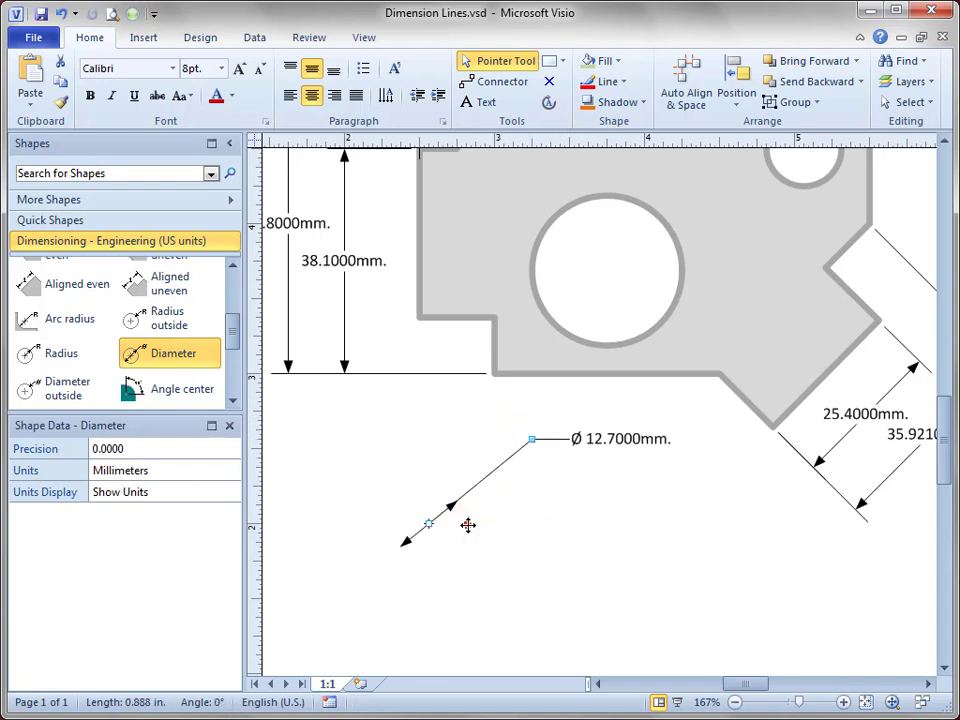
pyautogui.moveTo(468, 525)
pyautogui.mouseDown()
pyautogui.moveTo(489, 561)
pyautogui.moveTo(514, 570)
pyautogui.moveTo(471, 540)
pyautogui.moveTo(466, 524)
pyautogui.moveTo(465, 542)
pyautogui.moveTo(465, 531)
pyautogui.mouseUp()
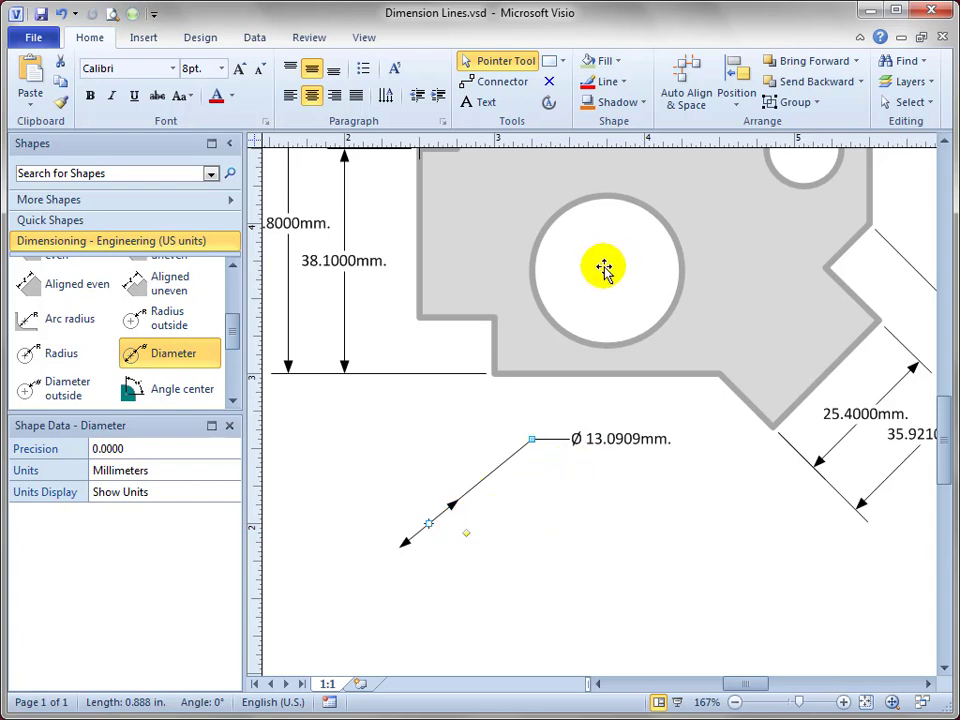
# Open the Snap & Glue settings, move the dialog off the part's small hole and examine the general options.
pyautogui.moveTo(627, 227)
pyautogui.keyDown('ctrl'); pyautogui.keyDown('shift'); pyautogui.mouseDown()
pyautogui.moveTo(615, 373)
pyautogui.moveTo(627, 381)
pyautogui.mouseUp(); pyautogui.keyUp('shift'); pyautogui.keyUp('ctrl')
pyautogui.keyDown('ctrl'); pyautogui.keyDown('shift'); pyautogui.rightClick(627, 382); pyautogui.keyUp('shift'); pyautogui.keyUp('ctrl')
pyautogui.keyDown('ctrl'); pyautogui.keyDown('shift'); pyautogui.rightClick(634, 369); pyautogui.keyUp('shift'); pyautogui.keyUp('ctrl')
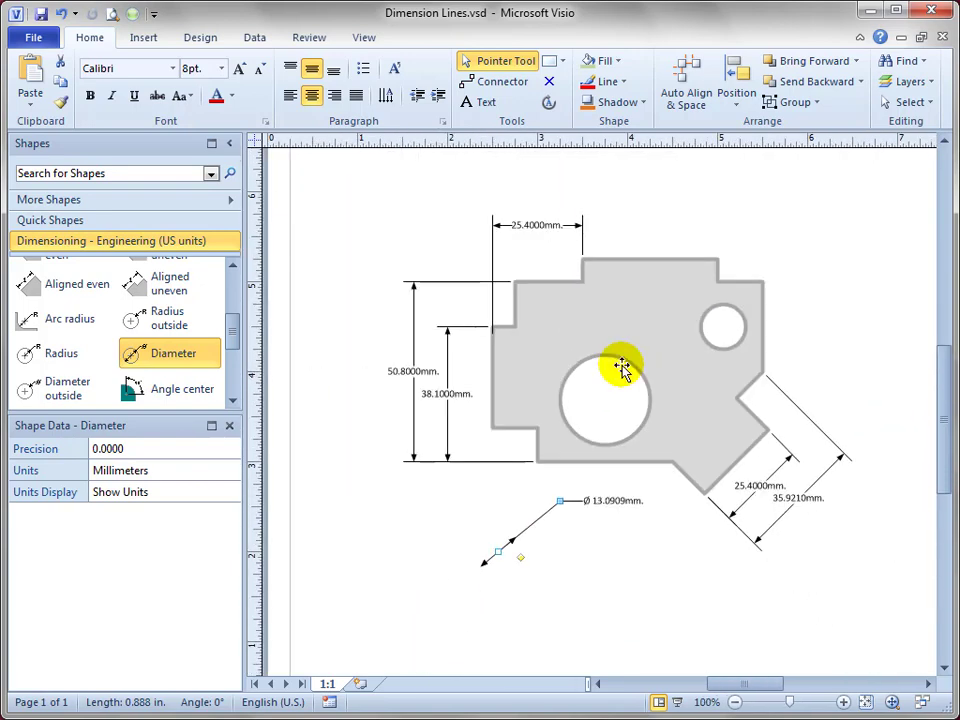
pyautogui.click(379, 37)
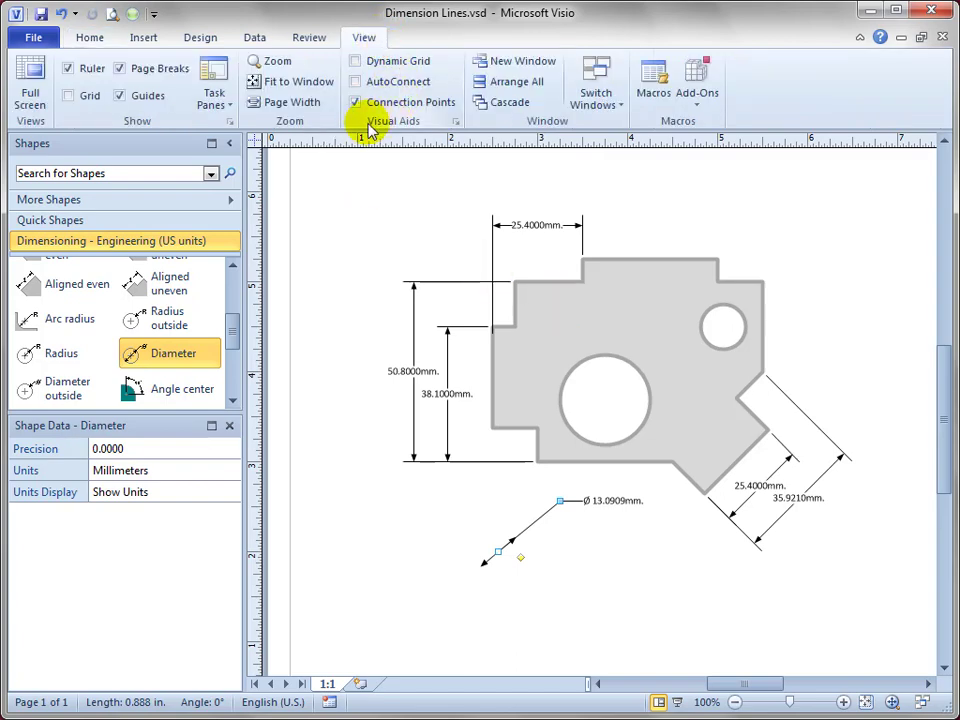
pyautogui.click(457, 122)
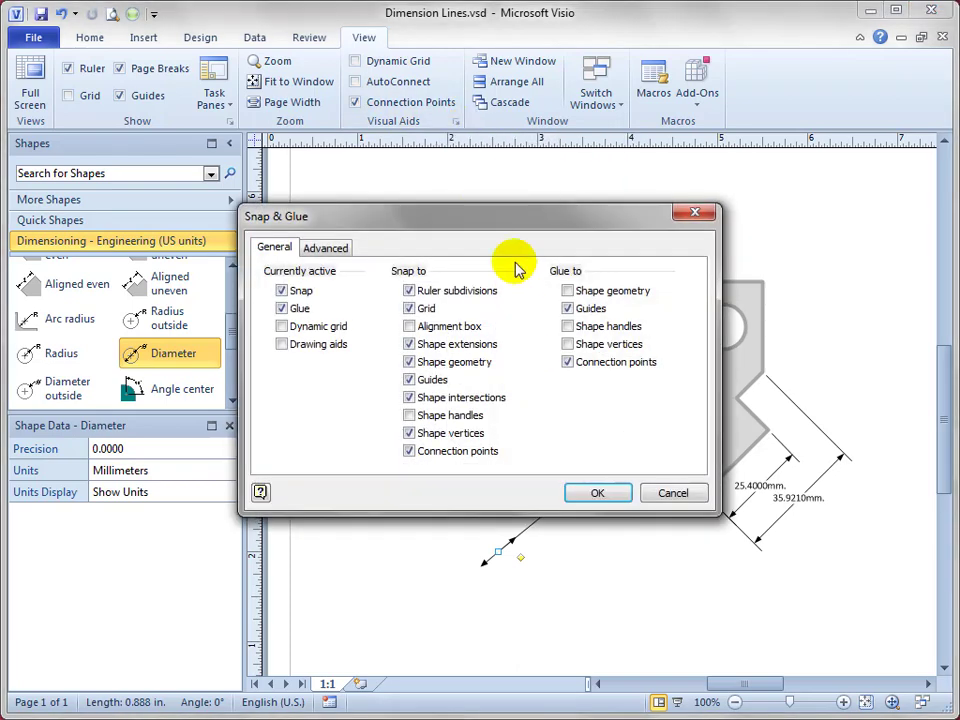
pyautogui.moveTo(430, 228); pyautogui.dragTo(455, 193)
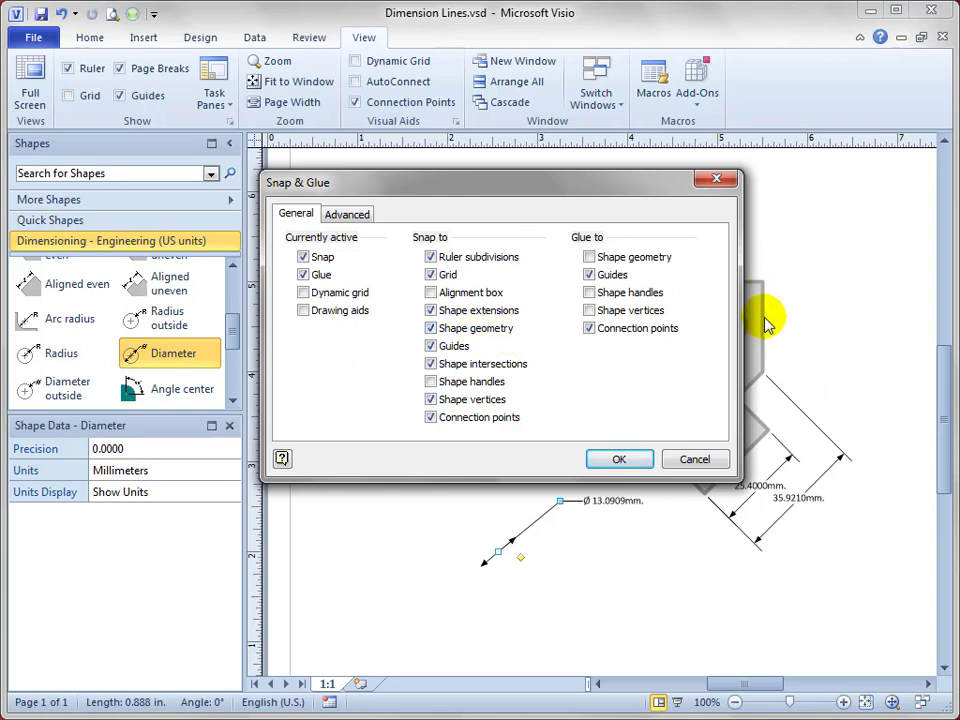
pyautogui.moveTo(584, 196); pyautogui.dragTo(493, 184)
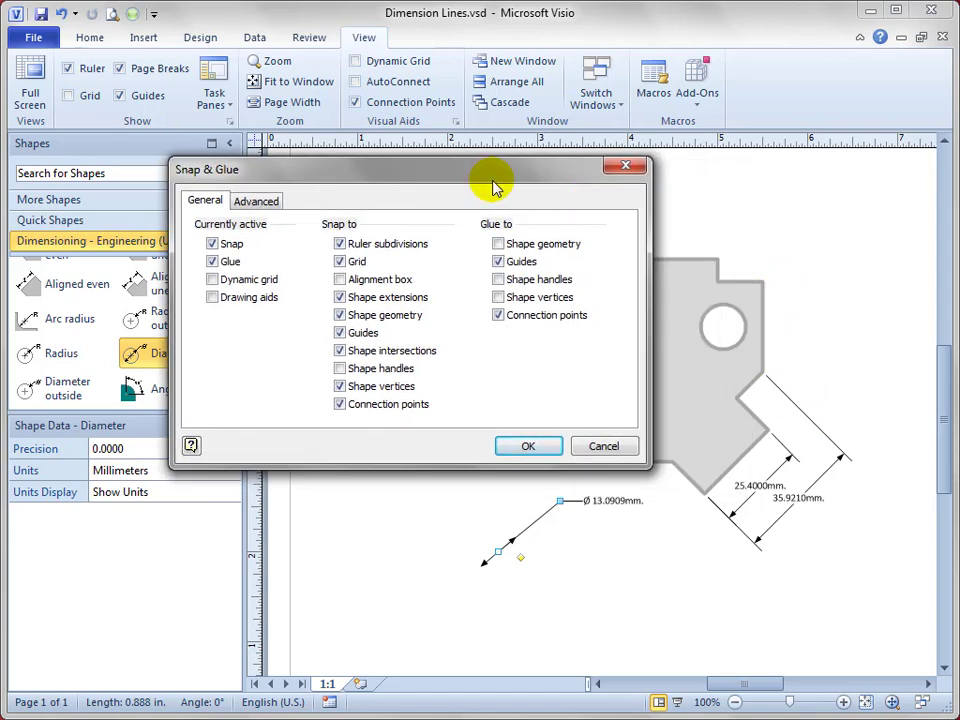
pyautogui.click(340, 402)
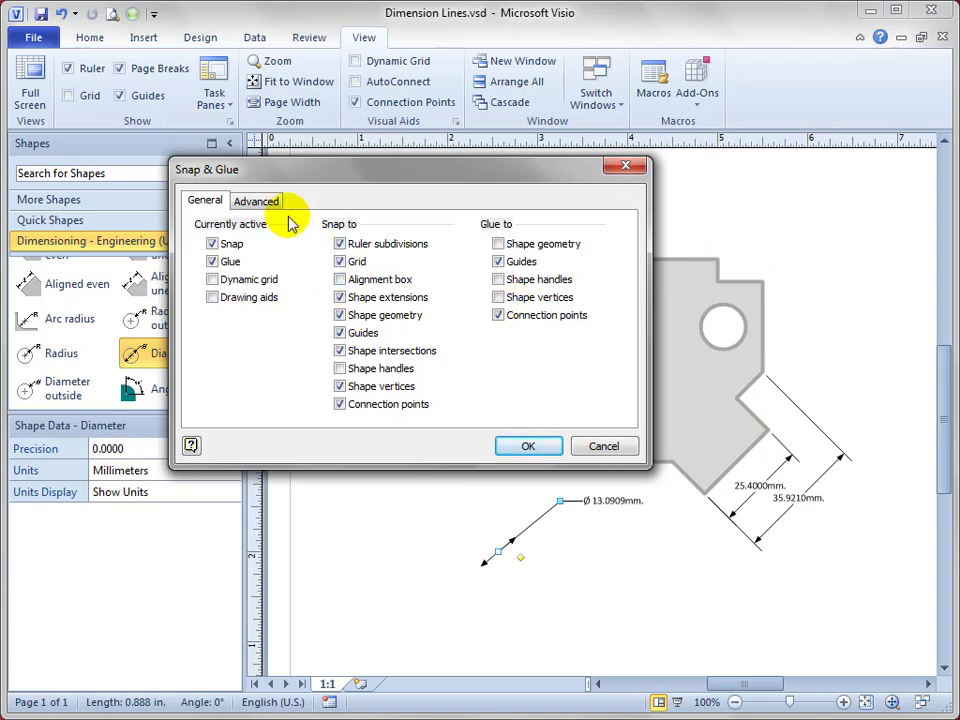
# Enable the Ellipse center point shape extension in the advanced Snap & Glue options and apply the settings.
pyautogui.click(258, 202)
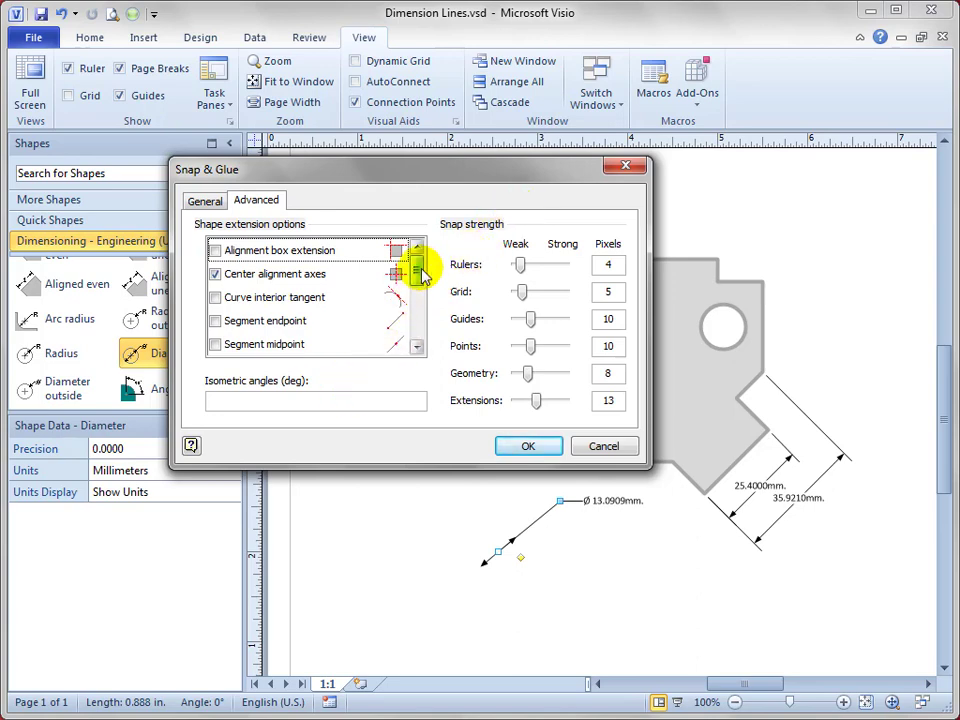
pyautogui.moveTo(420, 279); pyautogui.dragTo(418, 309)
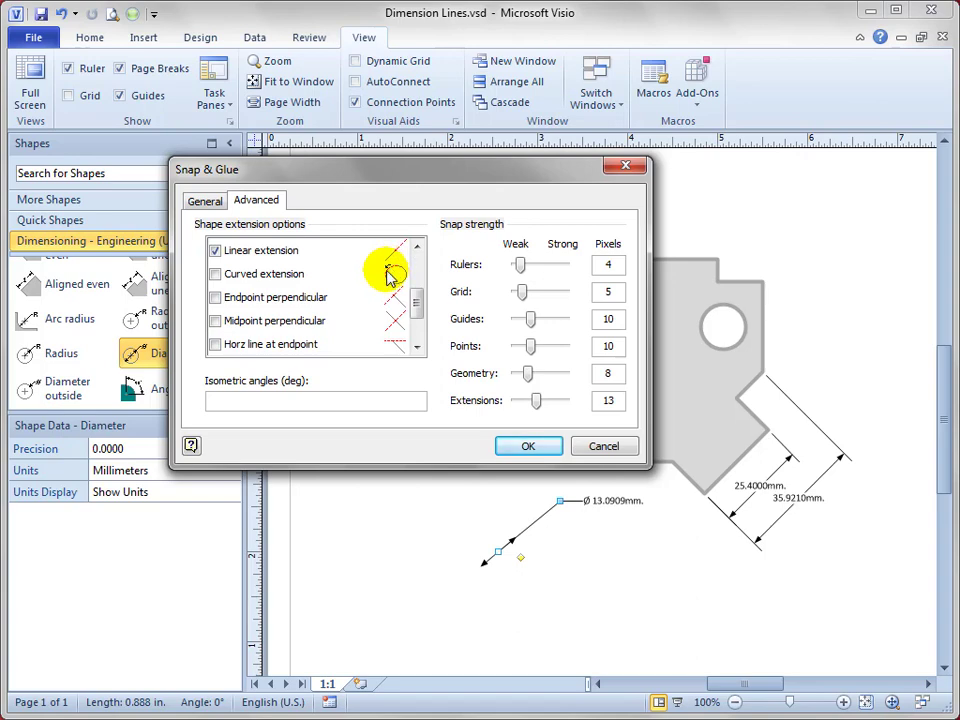
pyautogui.moveTo(417, 310); pyautogui.dragTo(419, 331)
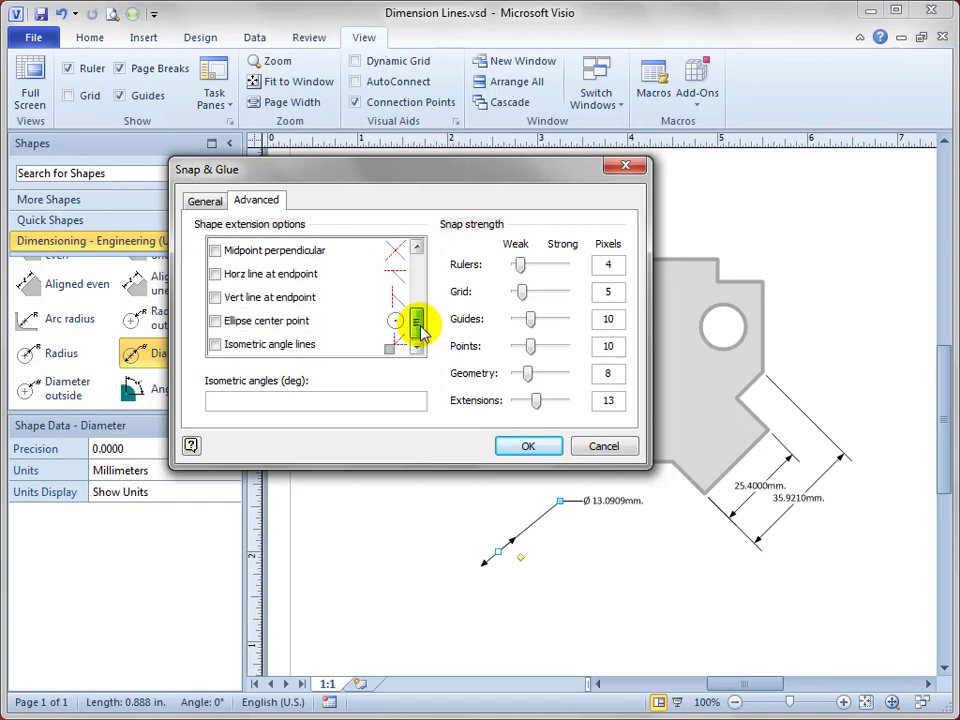
pyautogui.click(215, 322)
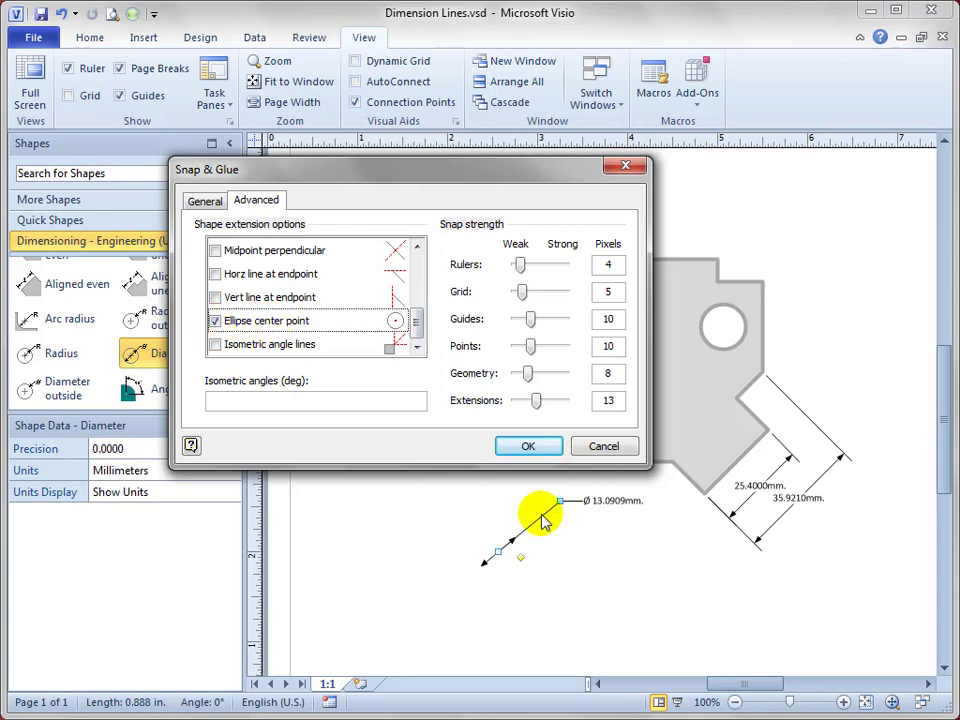
pyautogui.click(417, 328)
pyautogui.moveTo(417, 328)
pyautogui.mouseDown()
pyautogui.moveTo(428, 283)
pyautogui.moveTo(420, 340)
pyautogui.mouseUp()
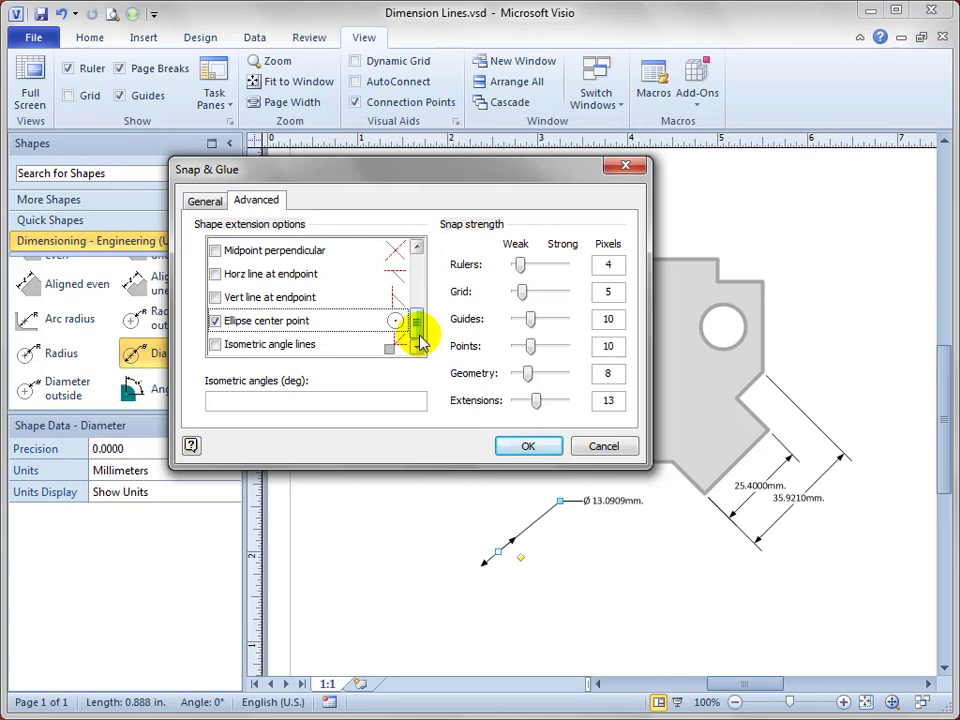
pyautogui.click(523, 446)
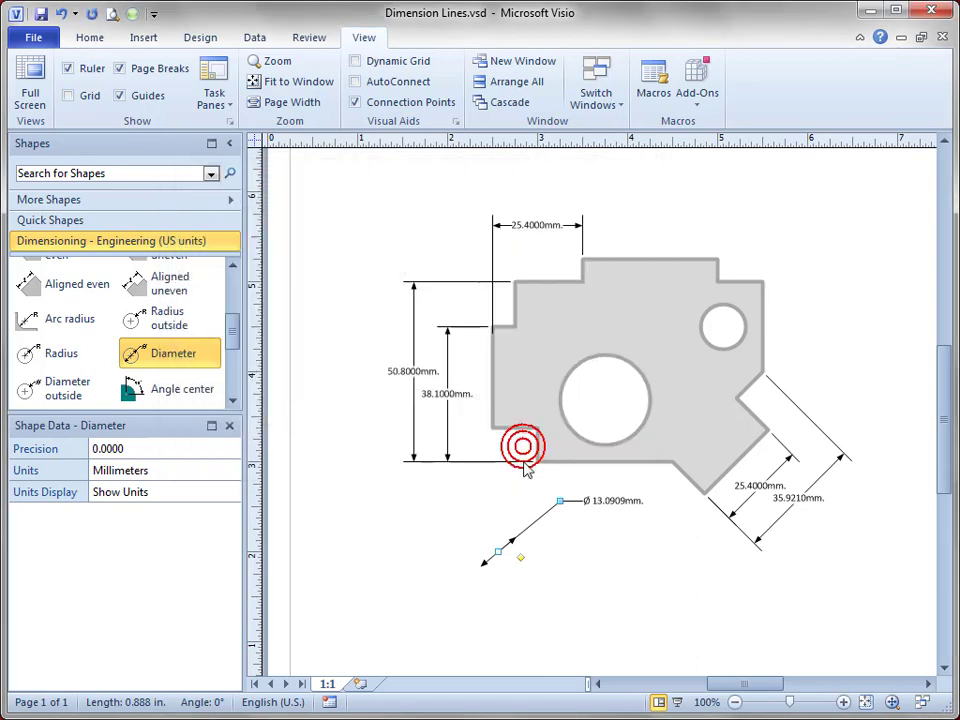
# Snap the diameter dimension's center point to the large hole's center and resize its arrows to the hole's edge.
pyautogui.moveTo(498, 552); pyautogui.dragTo(605, 401)
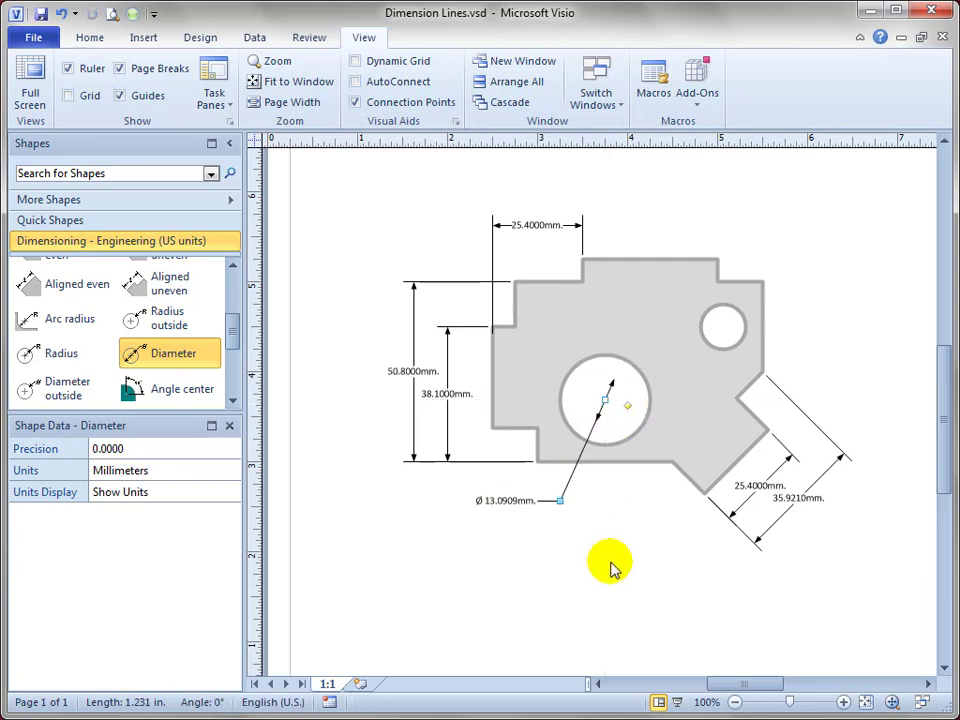
pyautogui.keyDown('ctrl'); pyautogui.keyDown('shift'); pyautogui.click(623, 452); pyautogui.keyUp('shift'); pyautogui.keyUp('ctrl')
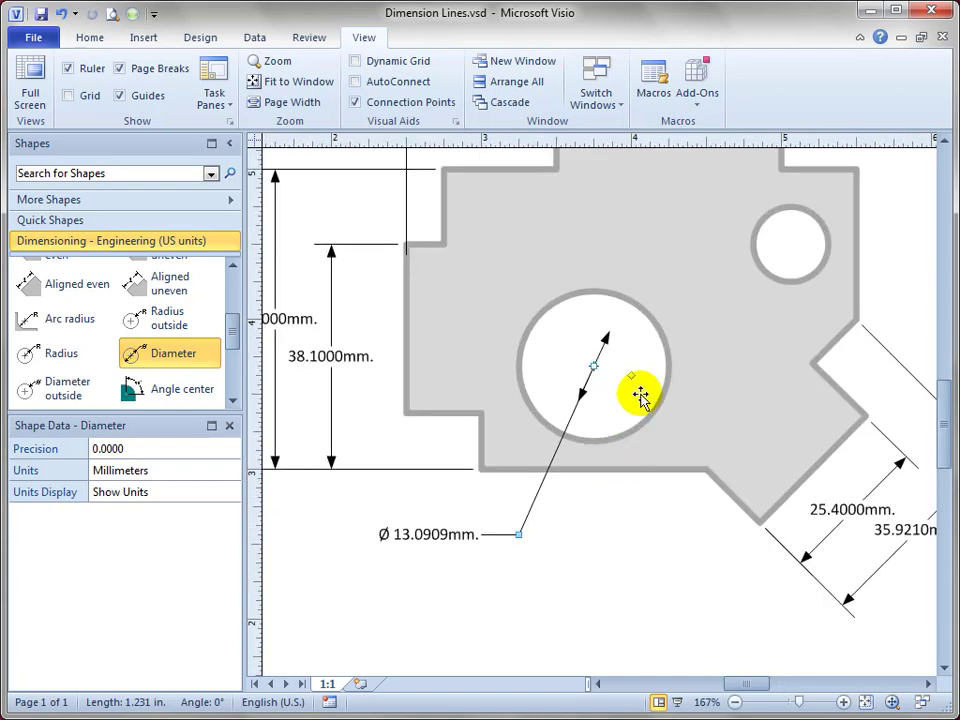
pyautogui.moveTo(633, 378); pyautogui.dragTo(607, 291)
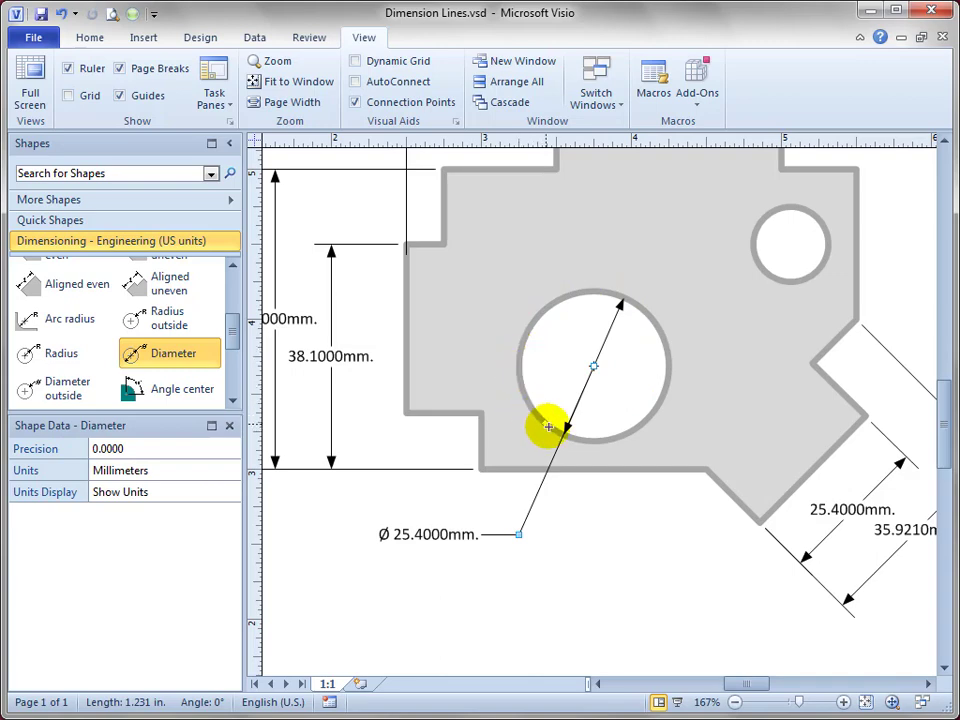
# Shift the diameter dimension's size handle along the large hole's lower-right edge and move its leader end slightly down and right below the part.
pyautogui.moveTo(570, 434); pyautogui.dragTo(628, 436)
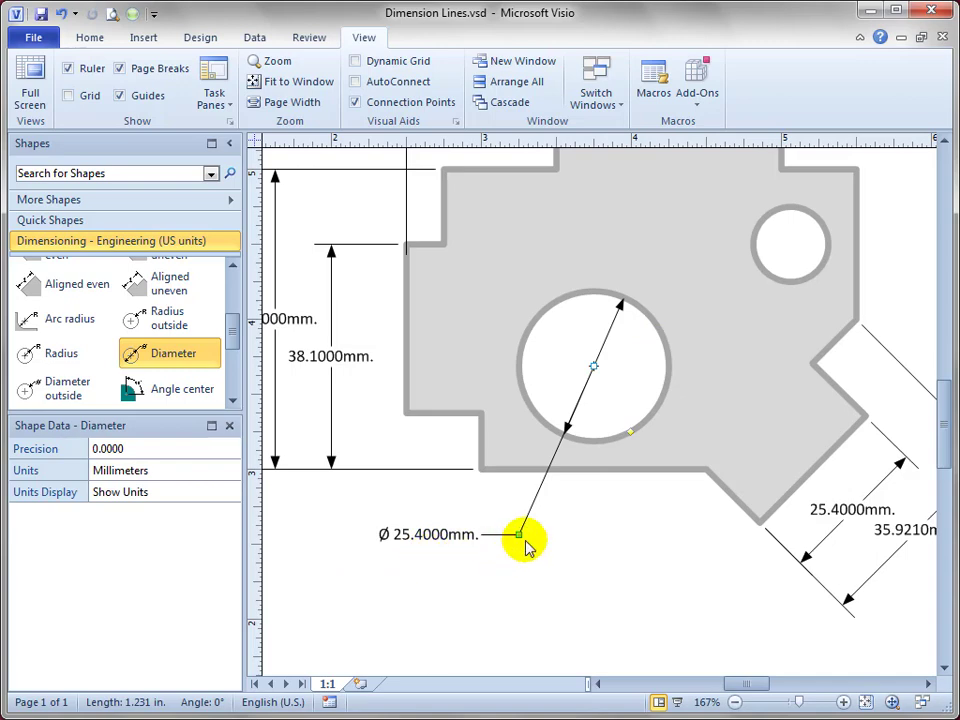
pyautogui.moveTo(522, 537); pyautogui.dragTo(538, 553)
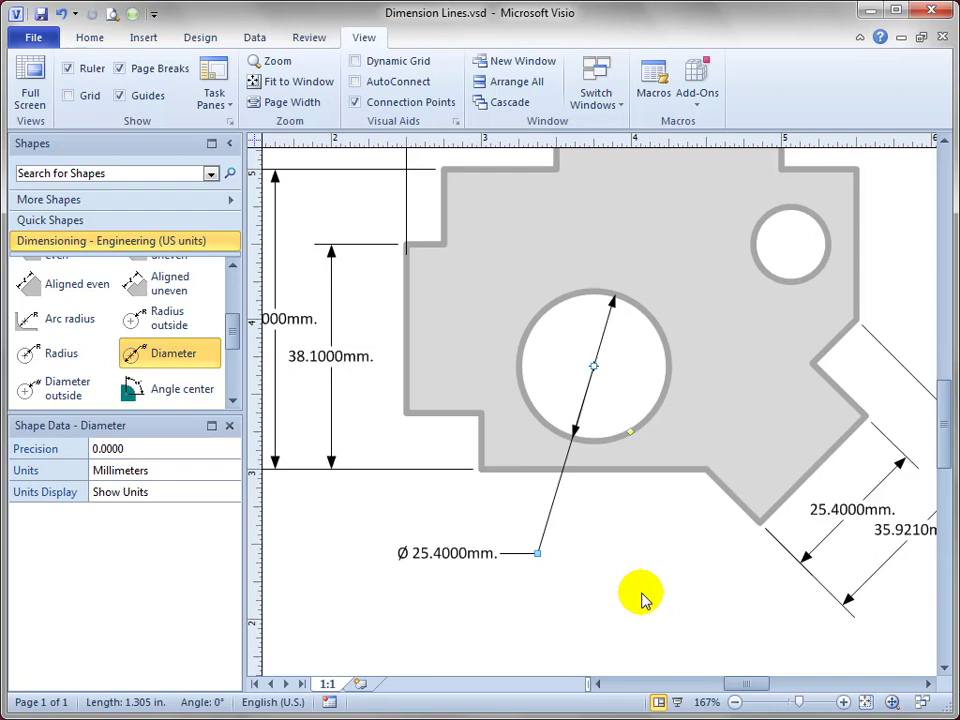
pyautogui.click(644, 594)
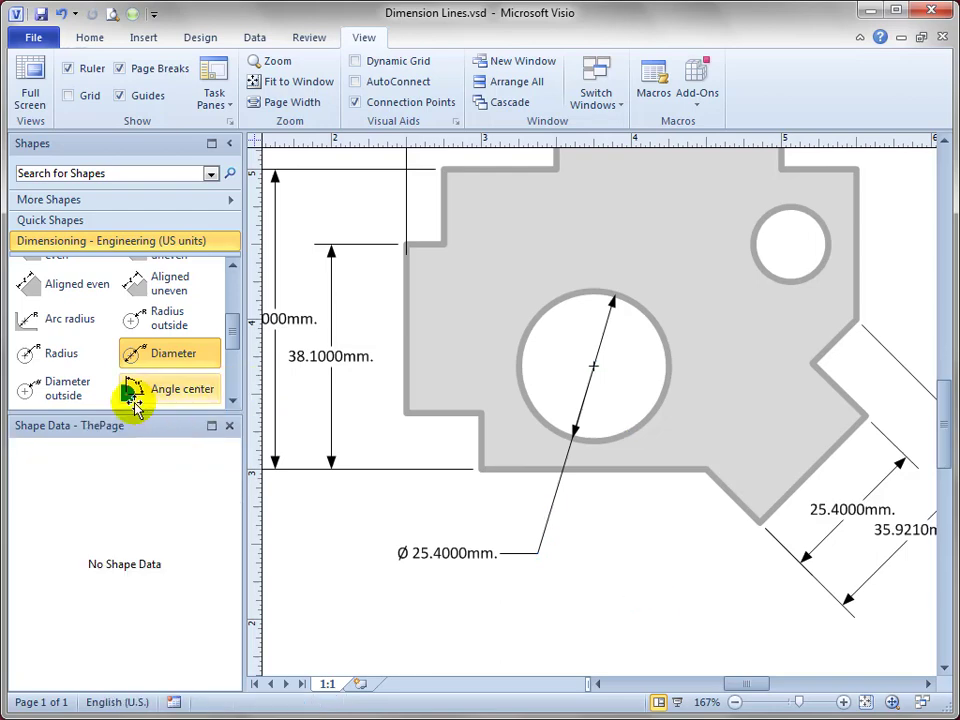
# Add an Angle uneven dimension between the part's bottom edge and lower slanted edge, gluing its ends to the corners and its handle to the lower tip.
pyautogui.scroll(-2, 235, 340)
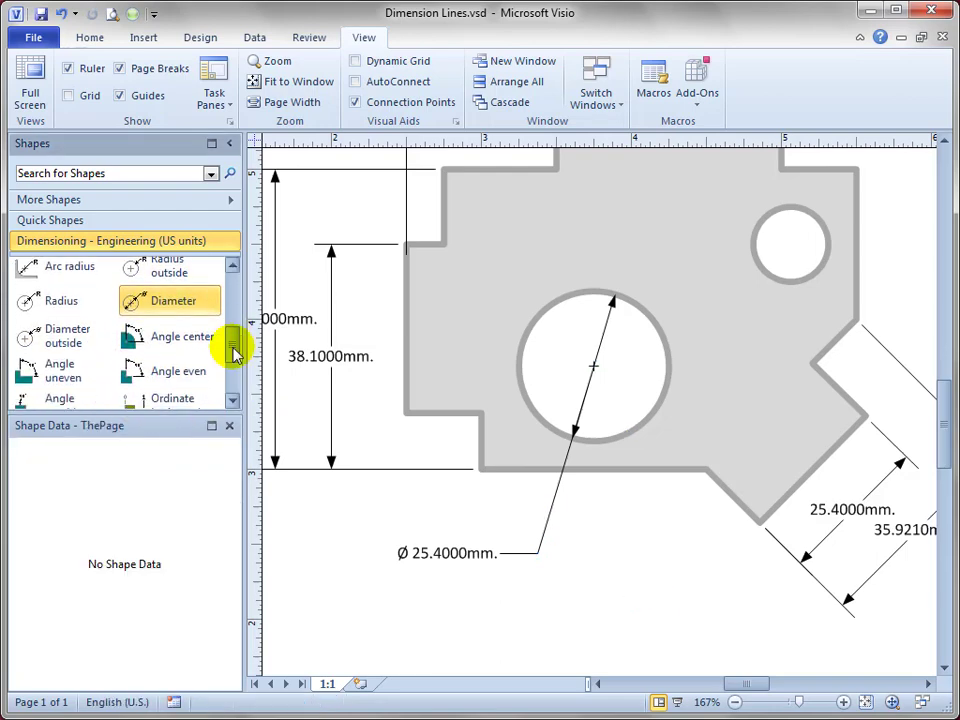
pyautogui.moveTo(235, 352); pyautogui.dragTo(235, 358)
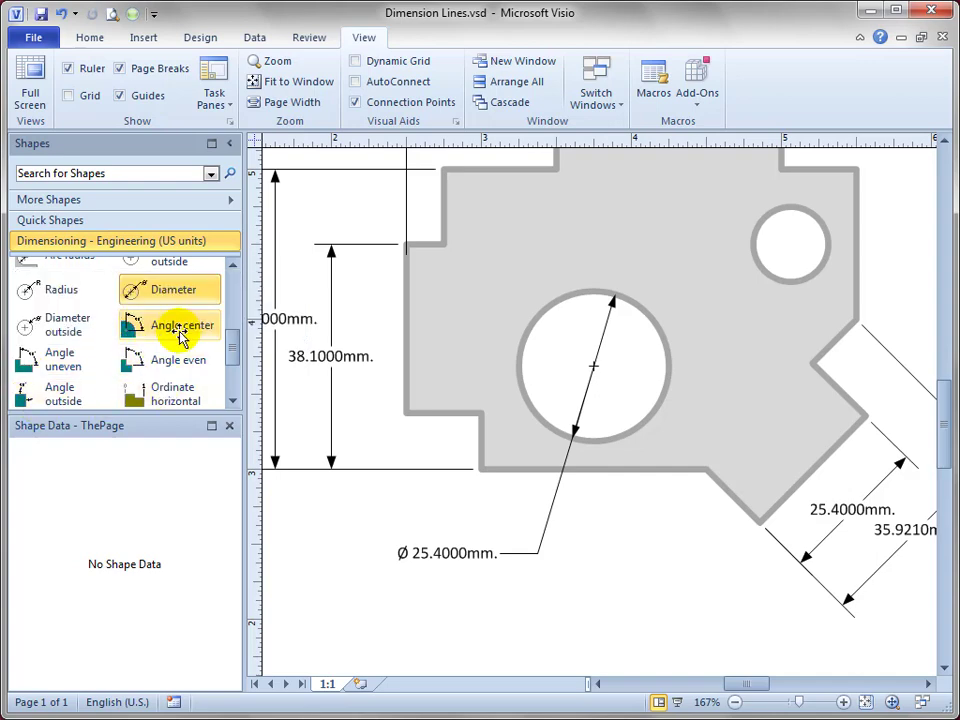
pyautogui.moveTo(21, 369); pyautogui.dragTo(650, 572)
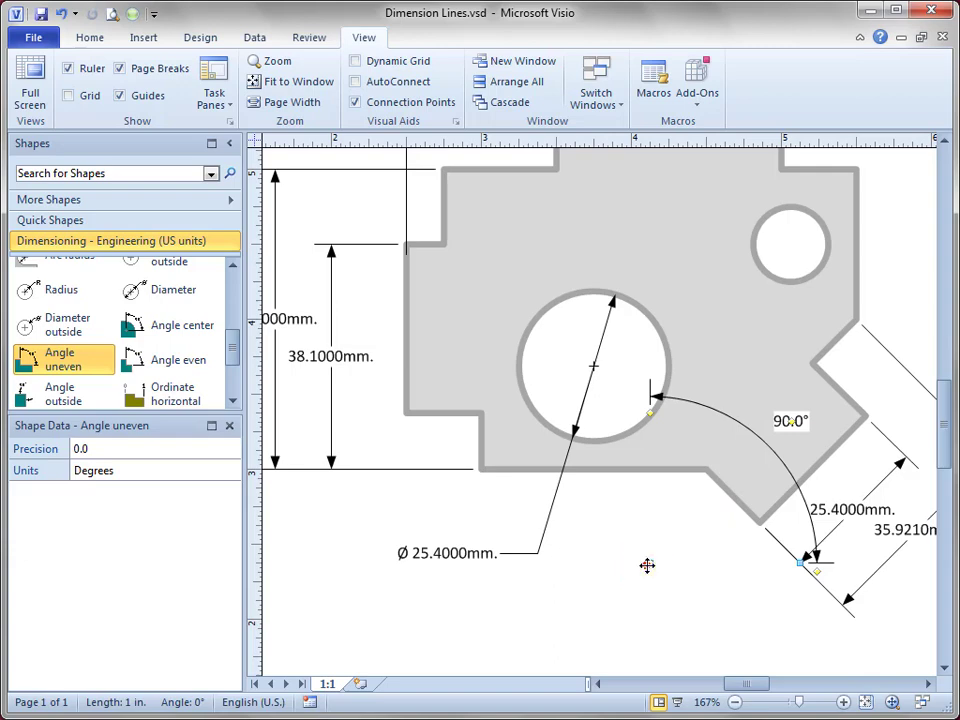
pyautogui.moveTo(647, 565); pyautogui.dragTo(702, 470)
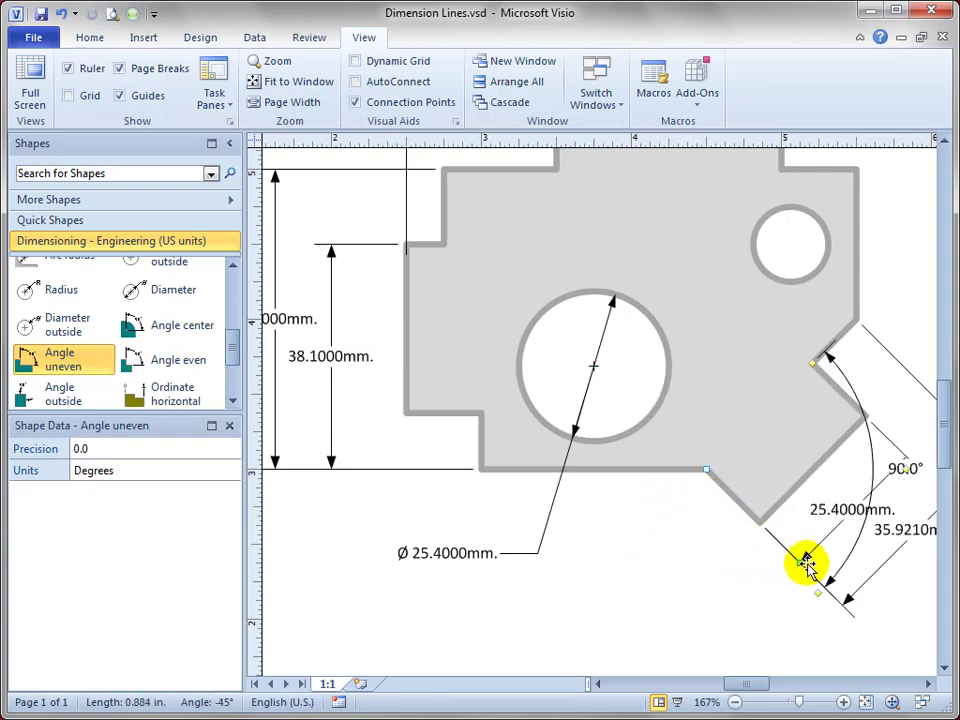
pyautogui.moveTo(806, 563); pyautogui.dragTo(482, 469)
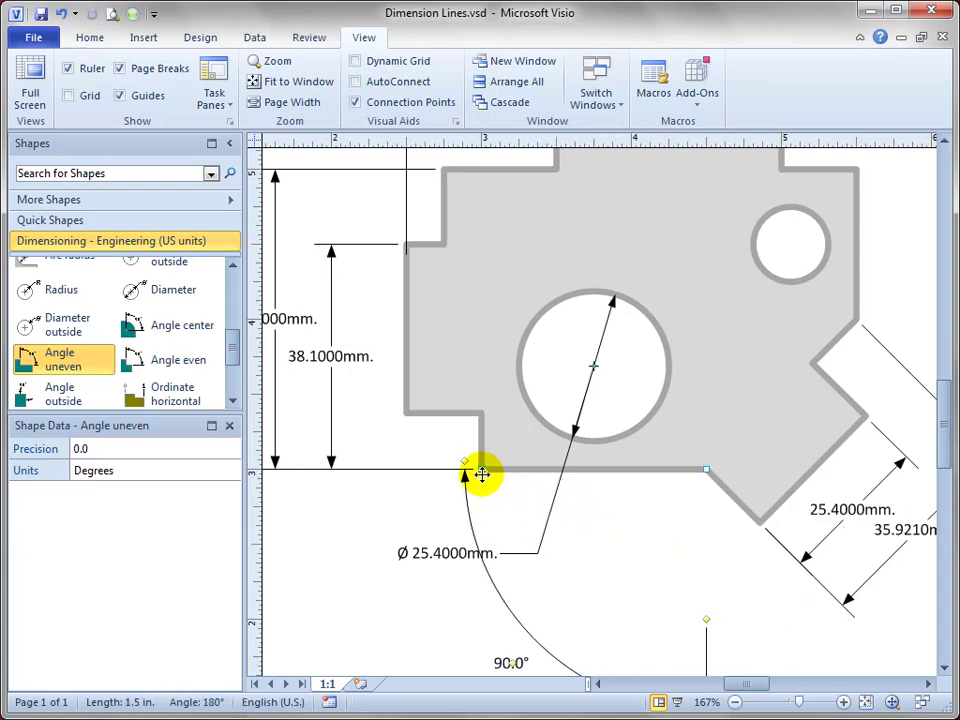
pyautogui.moveTo(637, 568); pyautogui.dragTo(617, 446)
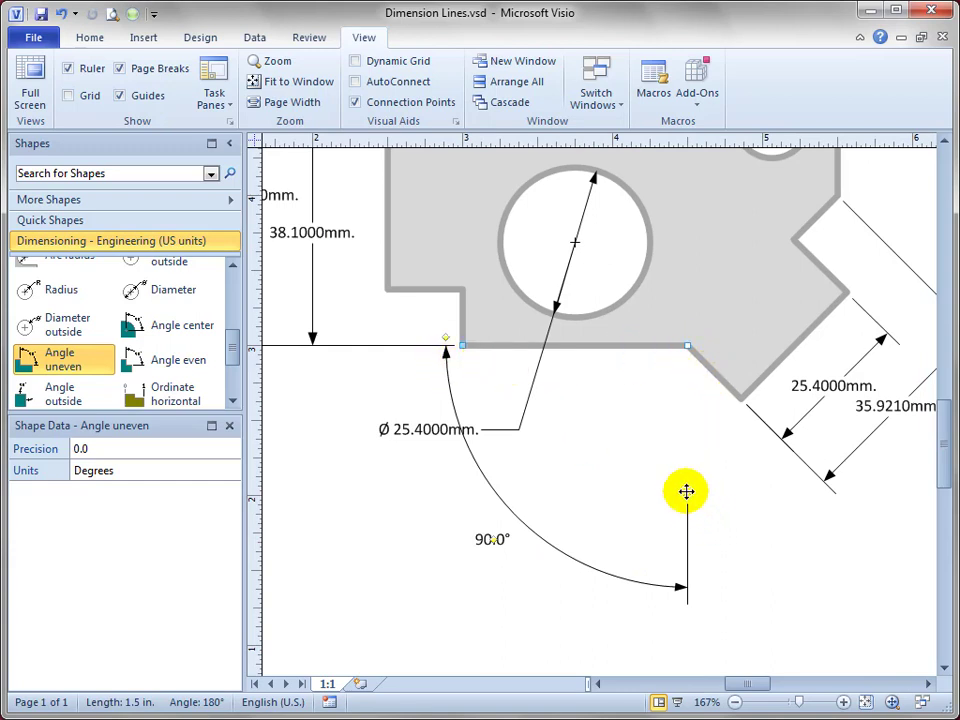
pyautogui.moveTo(687, 495); pyautogui.dragTo(741, 399)
pyautogui.rightClick(353, 719)
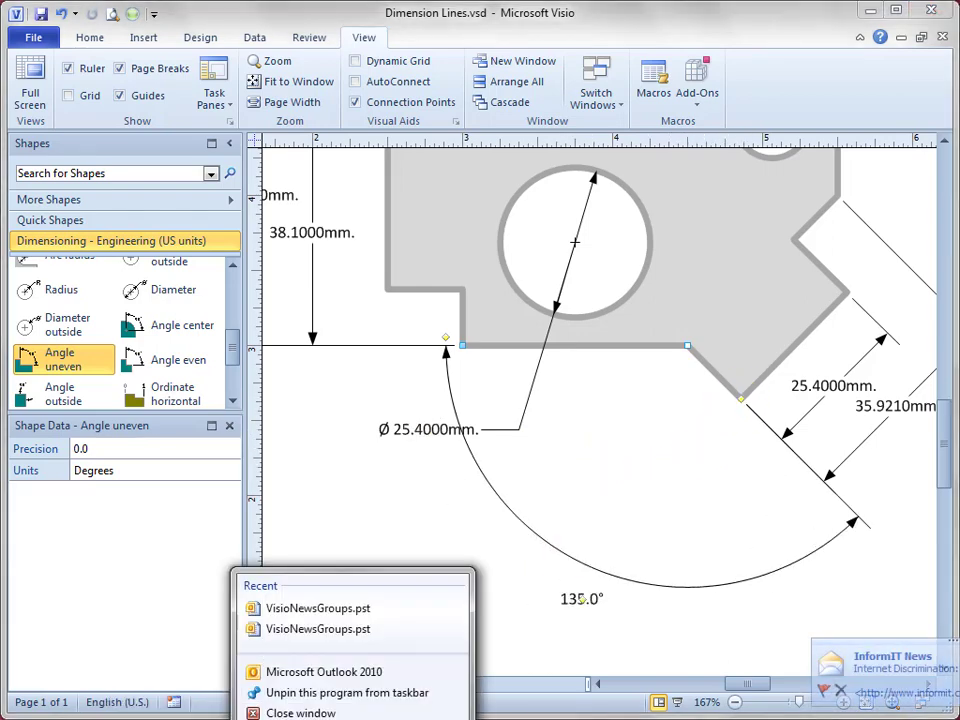
pyautogui.click(359, 717)
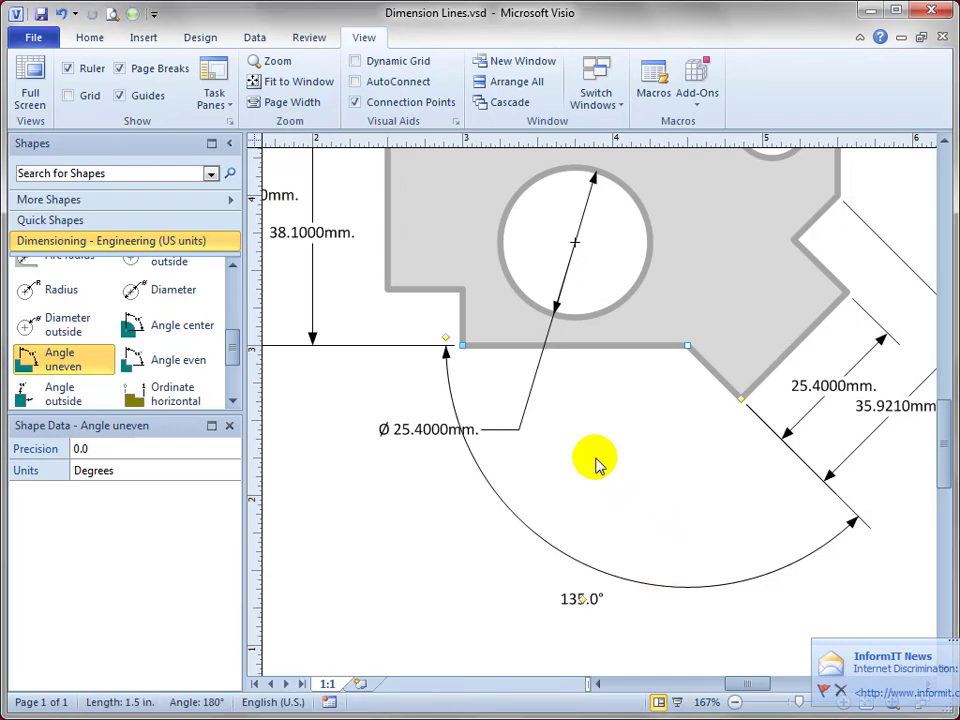
# Shrink the angle dimension's arc so it sits close to the corner between the bottom edge and the slanted edge.
pyautogui.moveTo(446, 337); pyautogui.dragTo(641, 340)
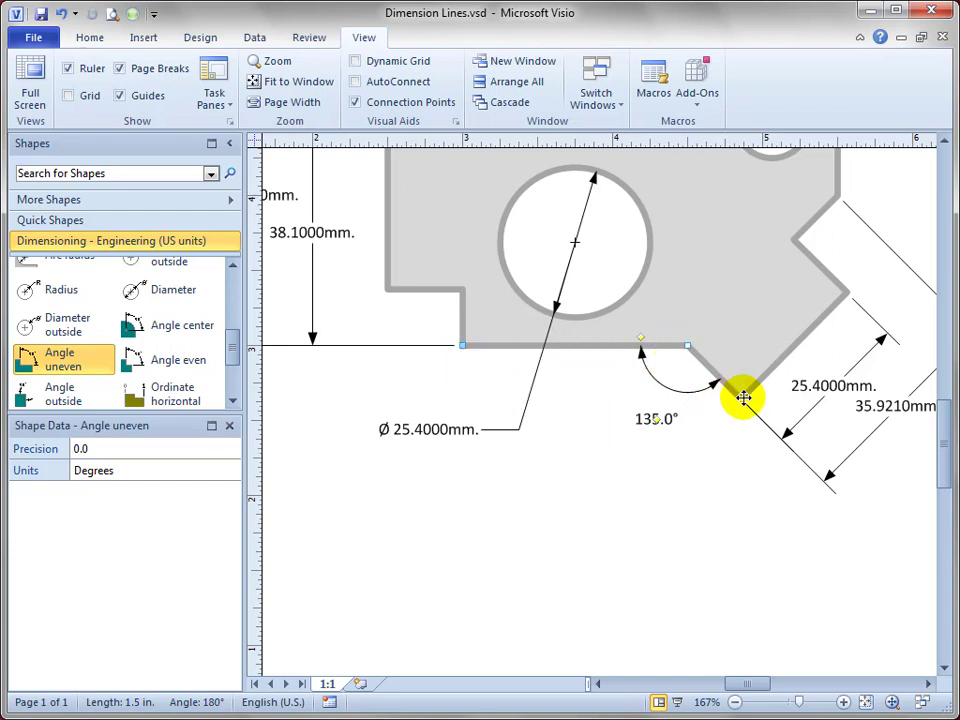
pyautogui.moveTo(740, 410)
pyautogui.mouseDown()
pyautogui.moveTo(639, 336)
pyautogui.moveTo(585, 332)
pyautogui.moveTo(652, 338)
pyautogui.mouseUp()
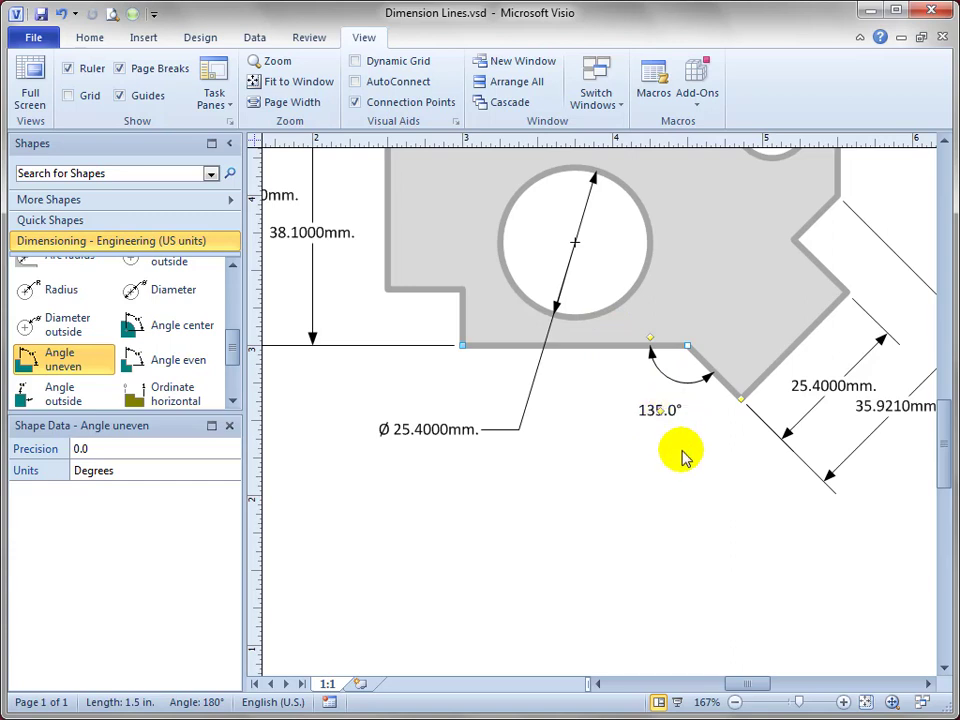
pyautogui.click(655, 485)
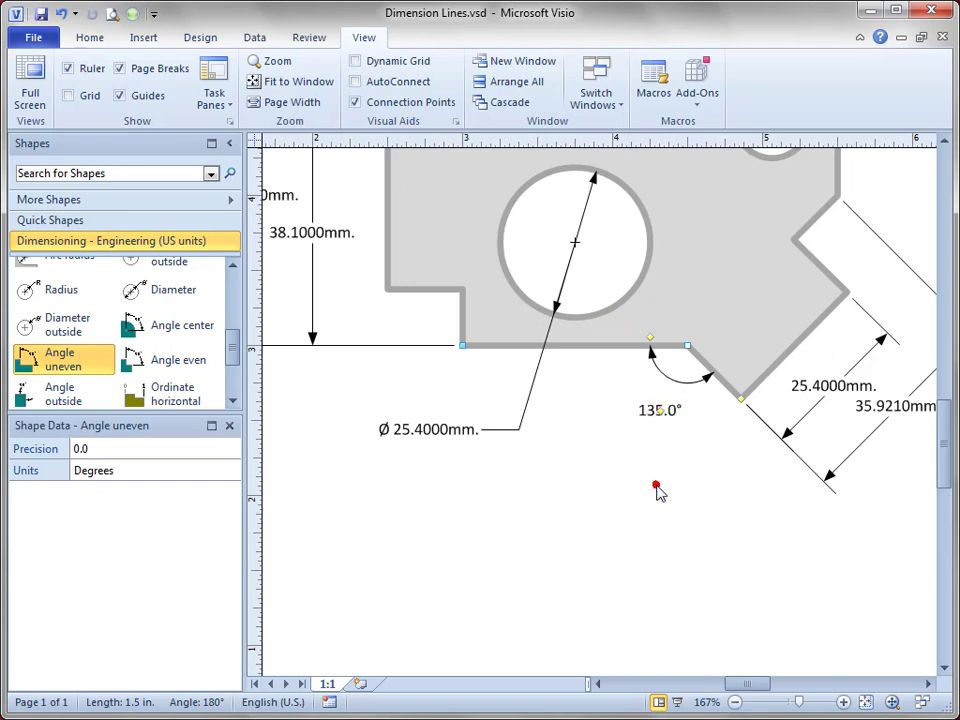
# Pull the angle dimension away below the part and undo the move.
pyautogui.click(678, 381)
pyautogui.moveTo(671, 381); pyautogui.dragTo(664, 443)
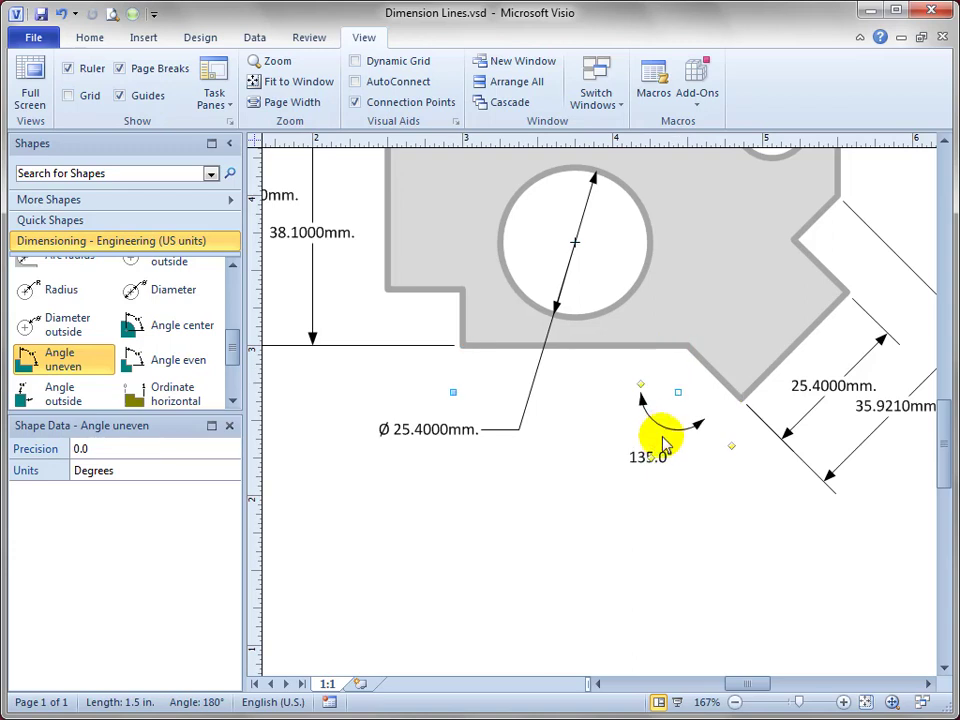
pyautogui.hotkey('ctrl', 'z')
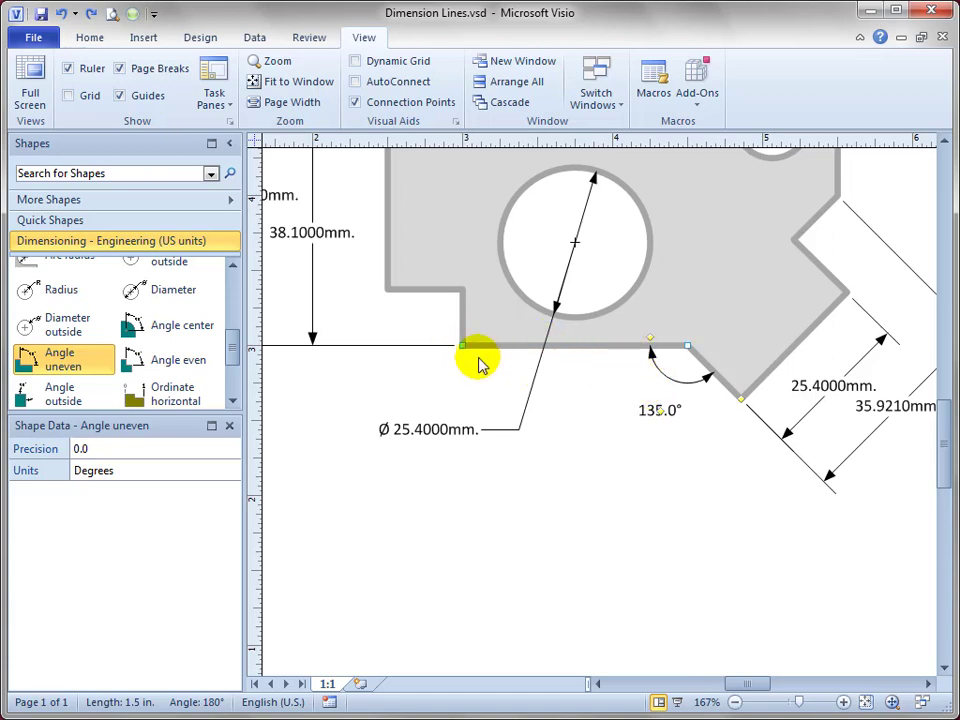
# Set the angle dimension's Extension Lines option to 1st extension only.
pyautogui.rightClick(657, 370)
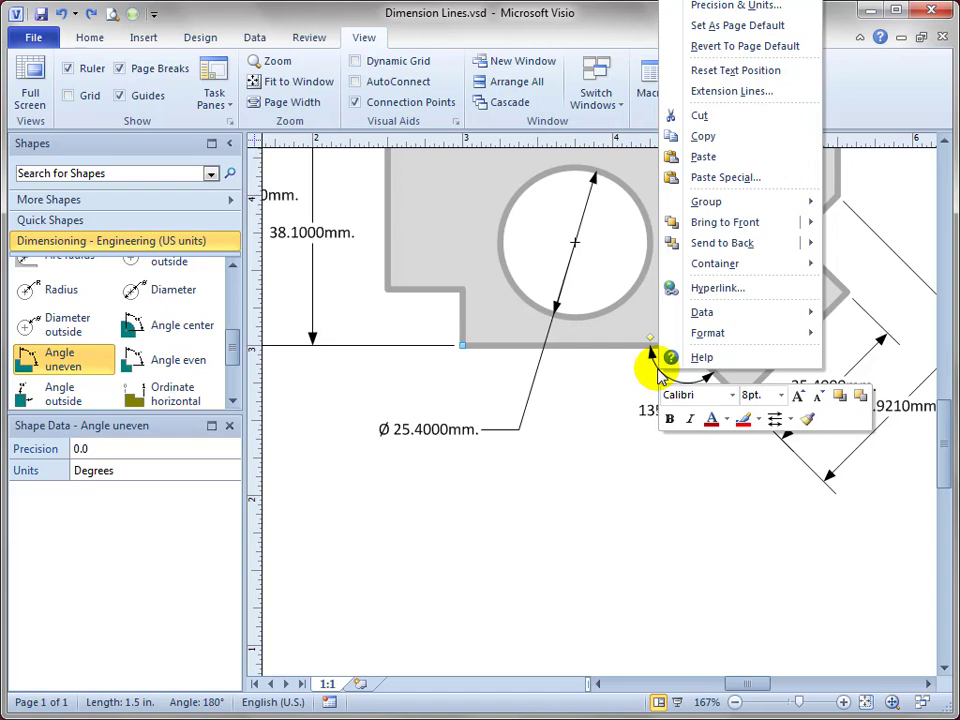
pyautogui.click(785, 93)
pyautogui.click(655, 314)
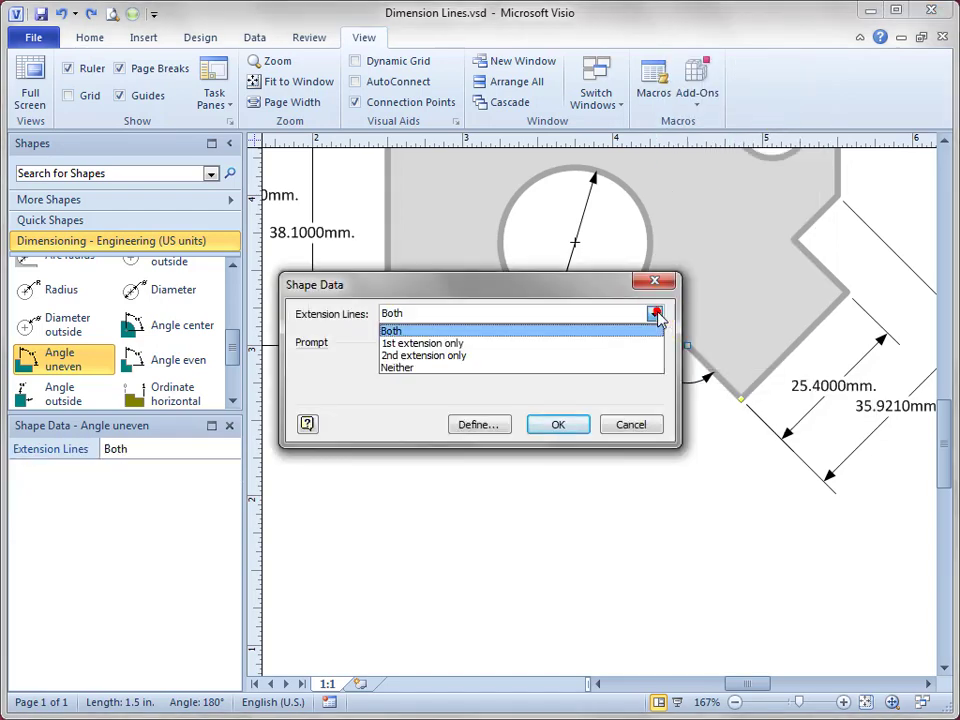
pyautogui.click(575, 345)
pyautogui.click(558, 424)
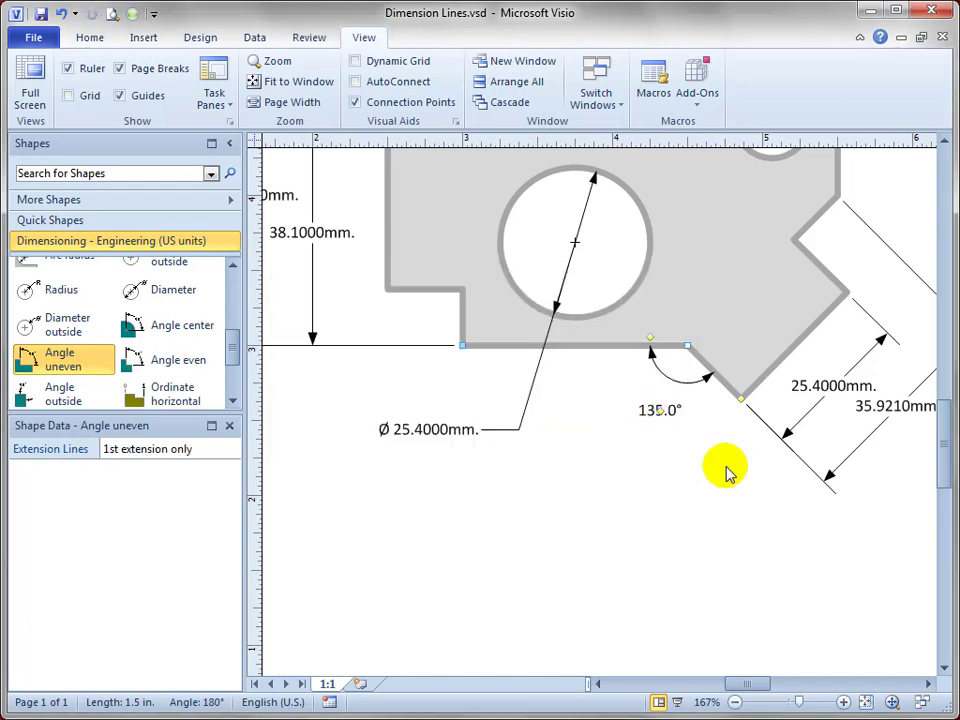
# Move the angle dimension off the part into the space below it and delete it.
pyautogui.moveTo(681, 388); pyautogui.dragTo(651, 446)
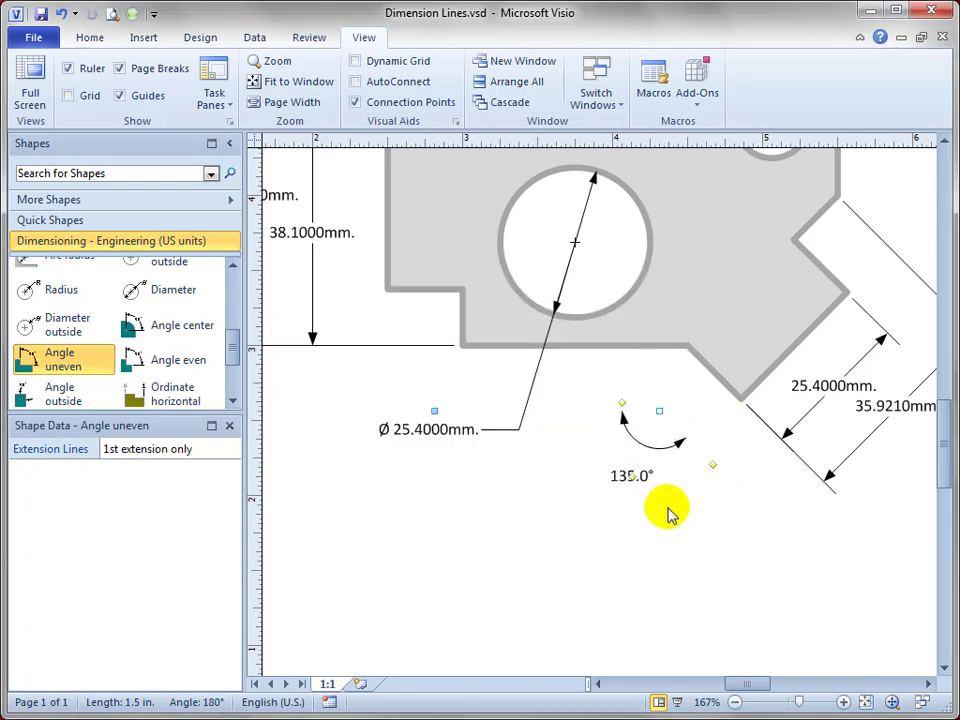
pyautogui.rightClick(664, 444)
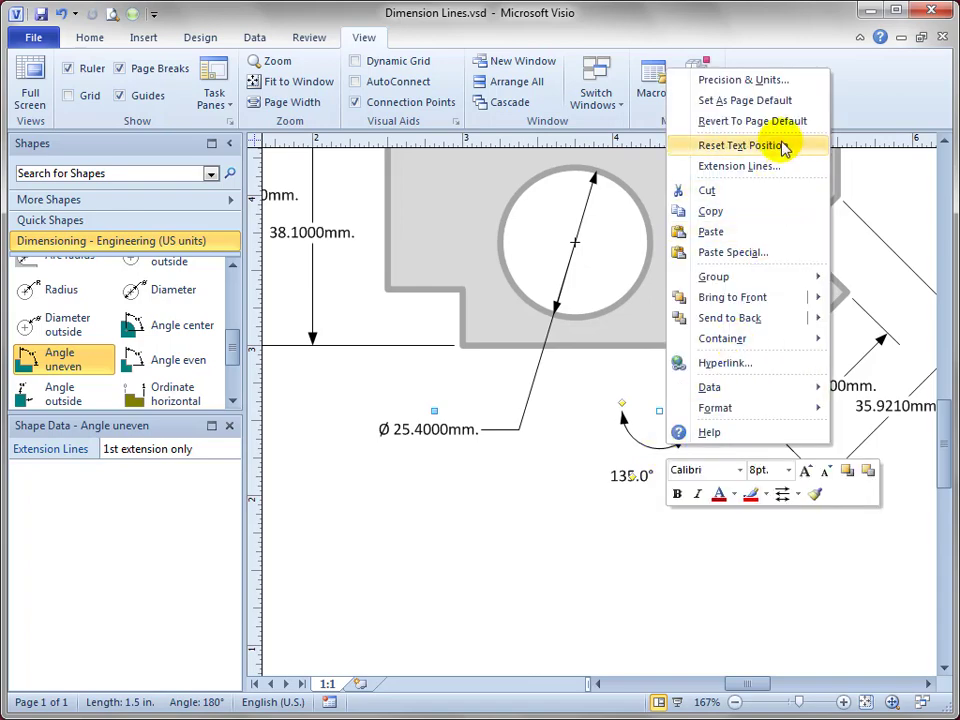
pyautogui.click(553, 514)
pyautogui.scroll(-2, 621, 444)
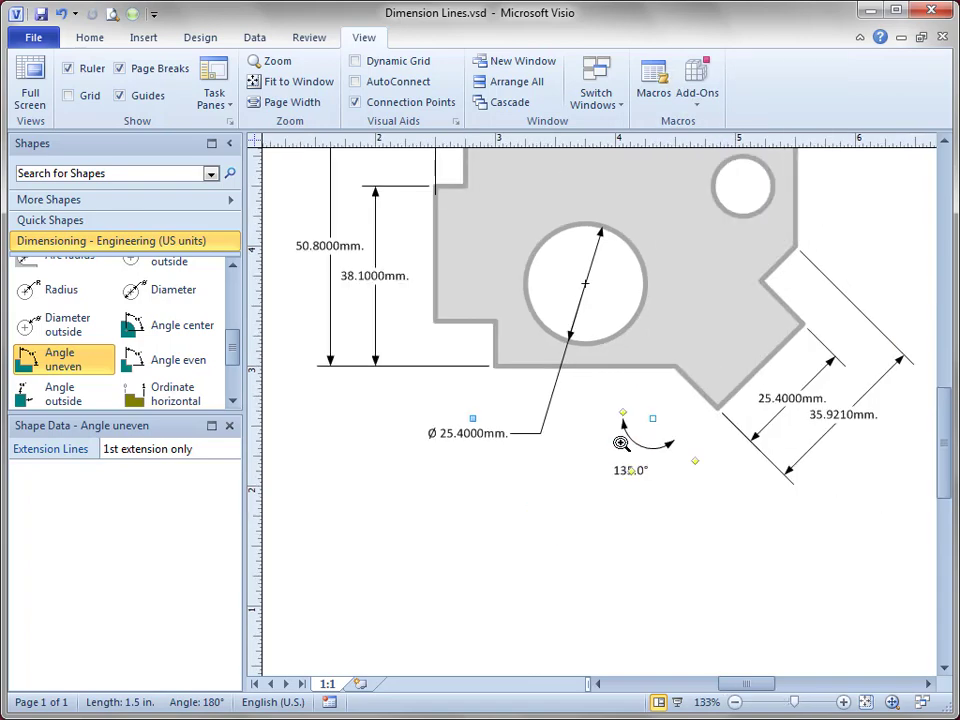
pyautogui.scroll(-1, 620, 444)
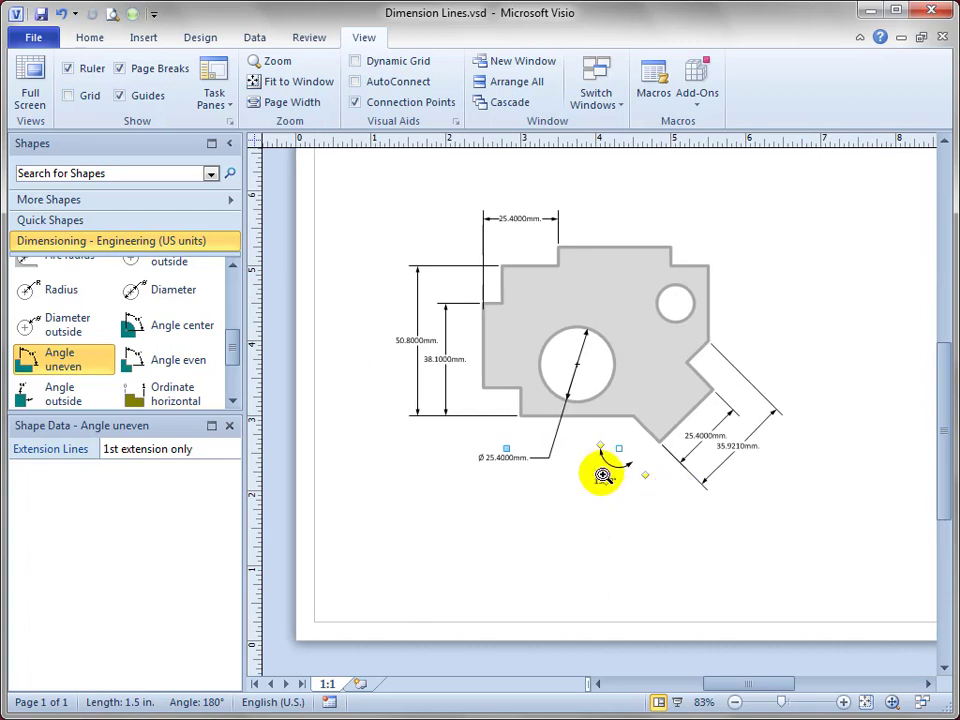
pyautogui.scroll(1, 606, 471)
pyautogui.click(493, 531)
pyautogui.click(623, 467)
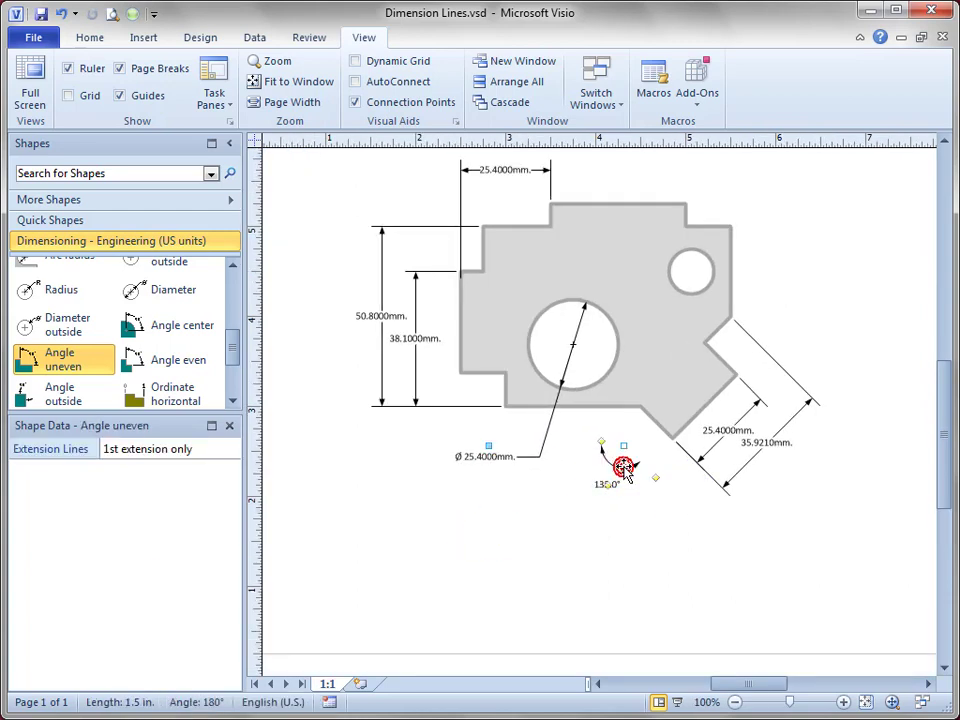
pyautogui.press('Delete')
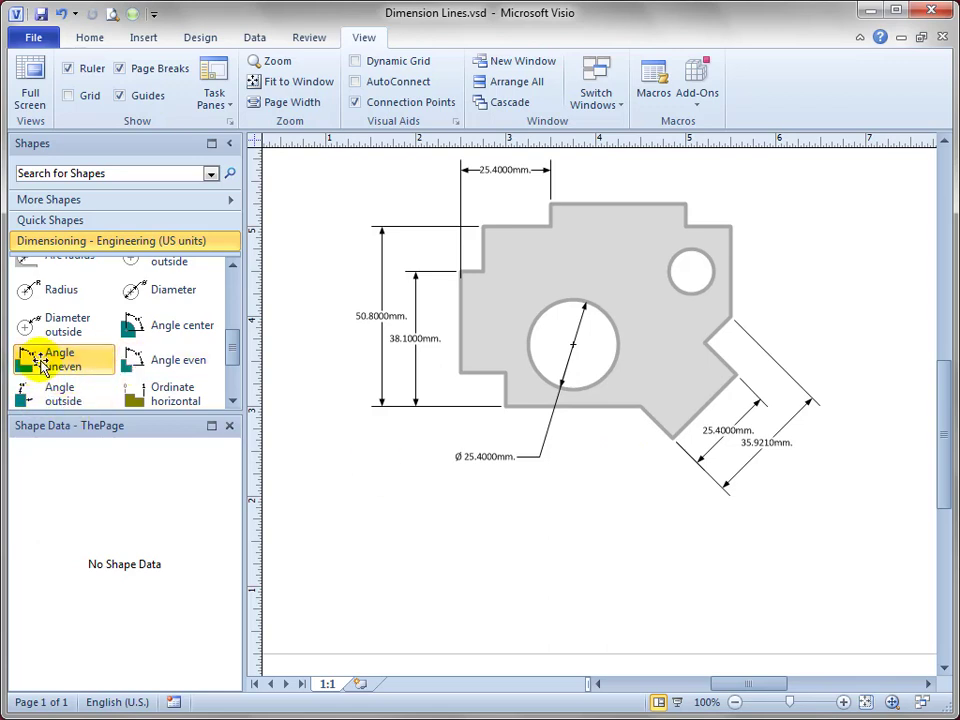
# Place a new Angle uneven dimension with its vertex on the bottom edge's right corner, spanning from the bottom edge's left corner to the lower tip.
pyautogui.moveTo(41, 366); pyautogui.dragTo(577, 552)
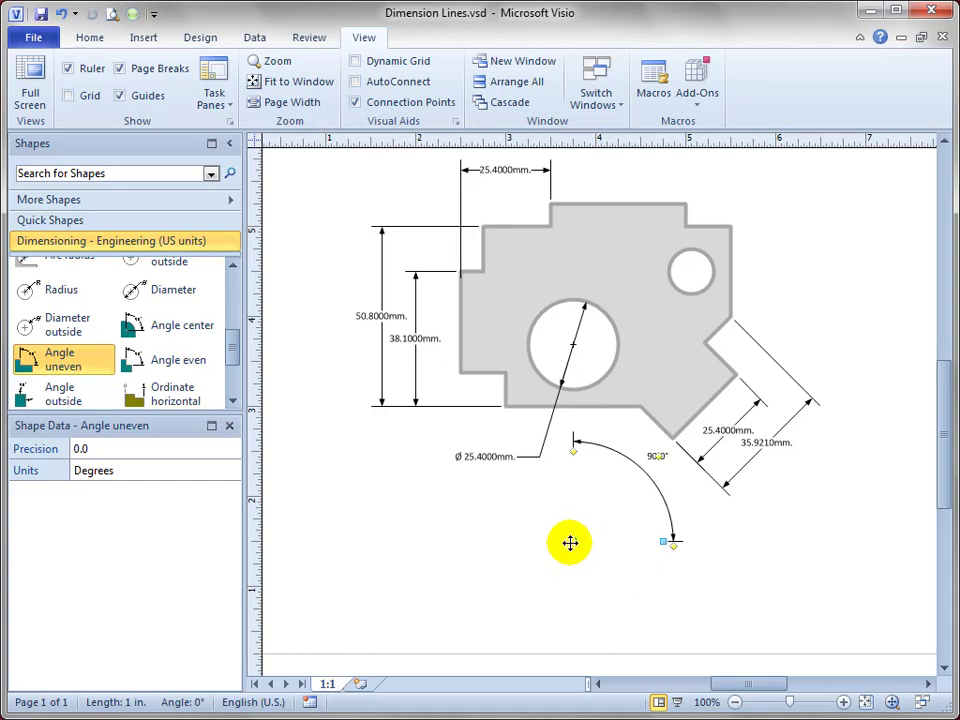
pyautogui.moveTo(570, 542); pyautogui.dragTo(636, 410)
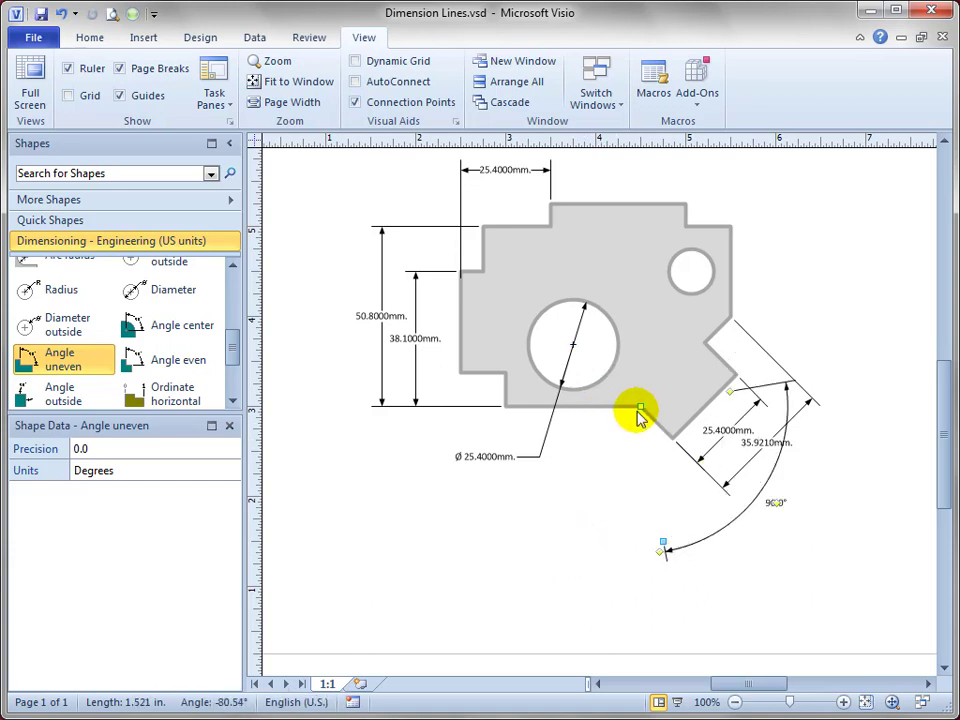
pyautogui.moveTo(664, 546); pyautogui.dragTo(497, 409)
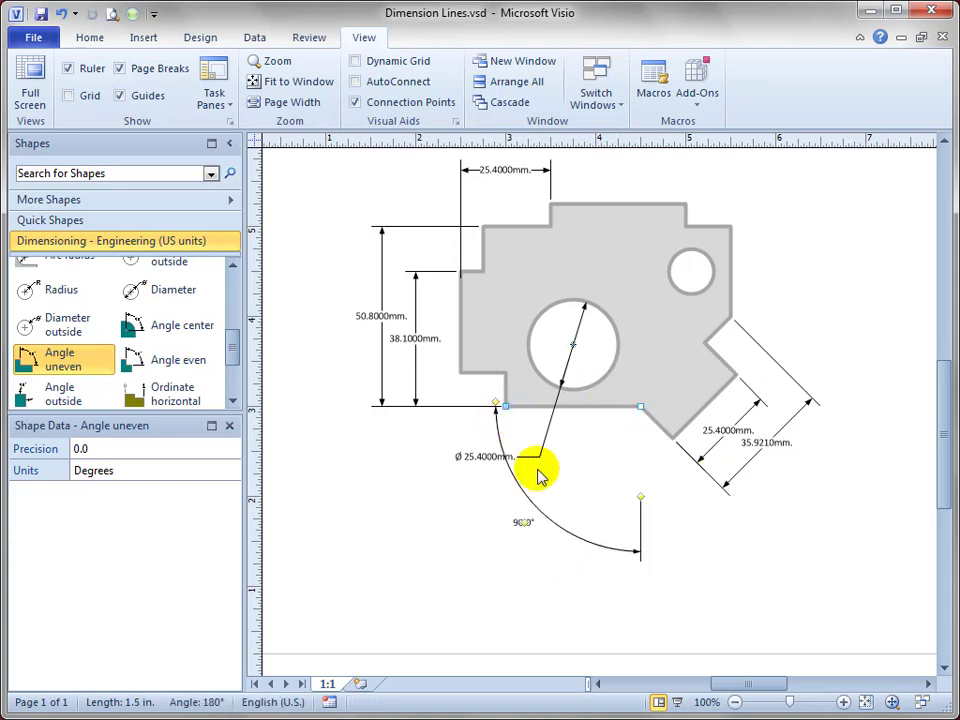
pyautogui.moveTo(643, 497); pyautogui.dragTo(672, 438)
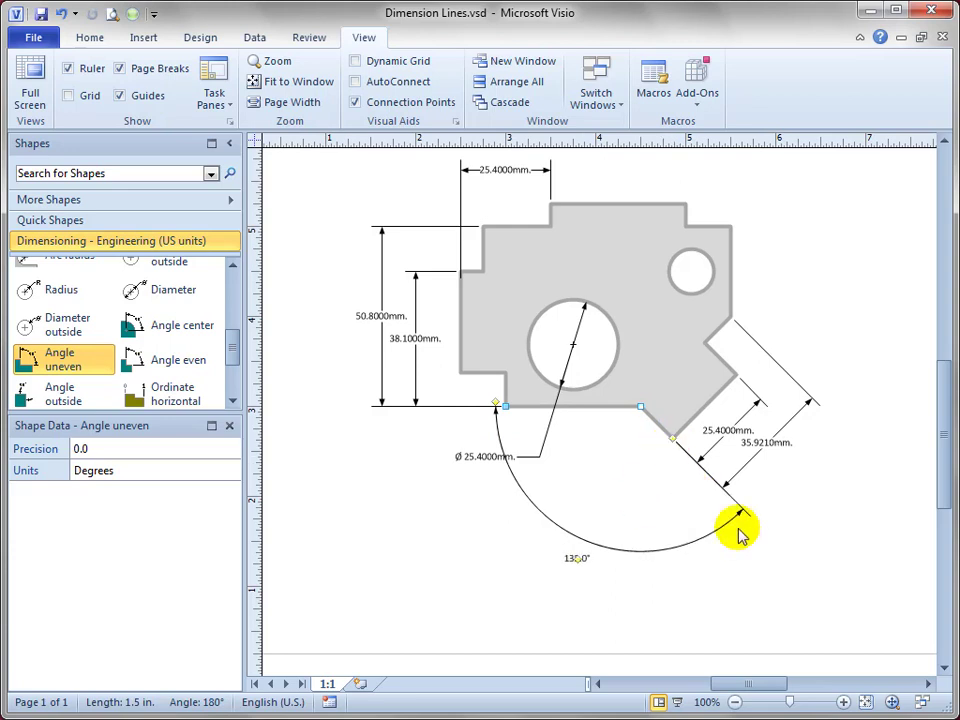
# Reduce the new angle dimension's arc to a small radius near its vertex and deselect it.
pyautogui.moveTo(495, 402); pyautogui.dragTo(616, 409)
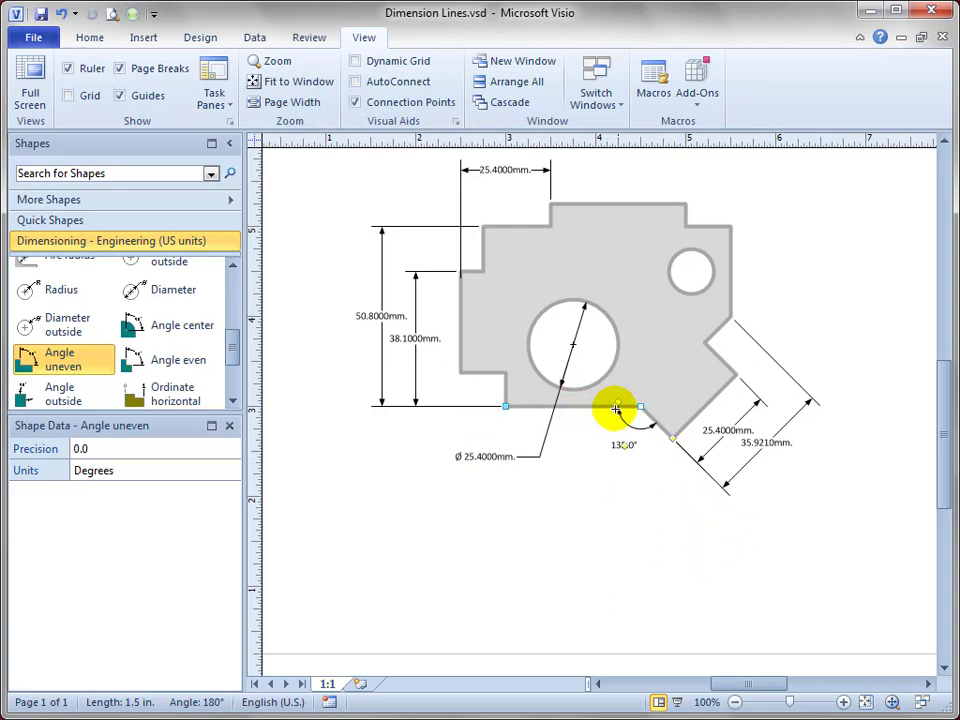
pyautogui.scroll(2, 640, 412)
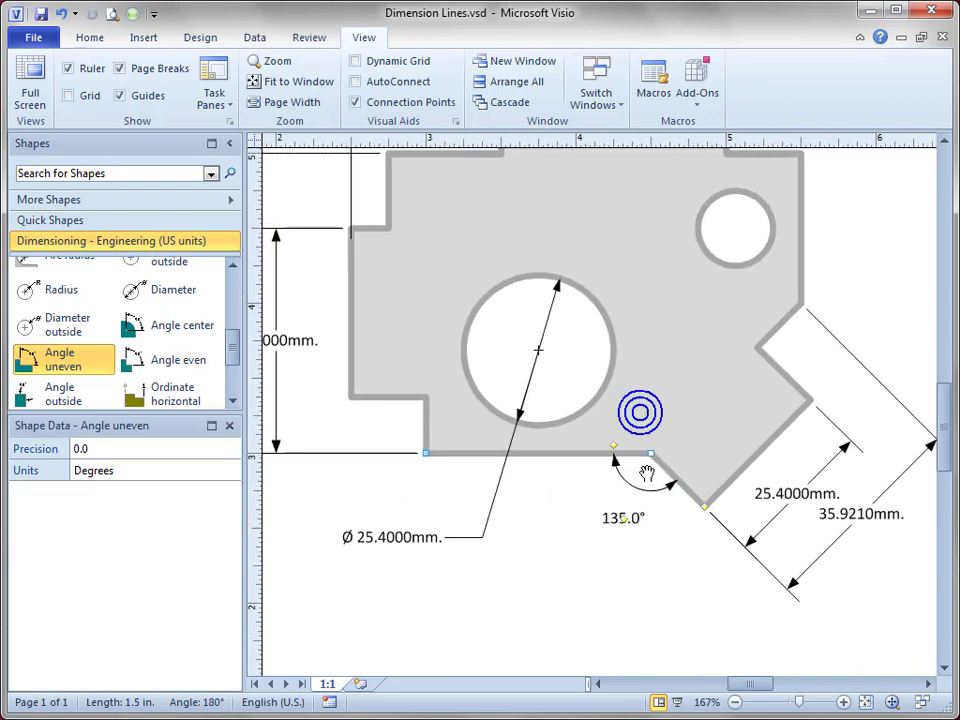
pyautogui.click(668, 573)
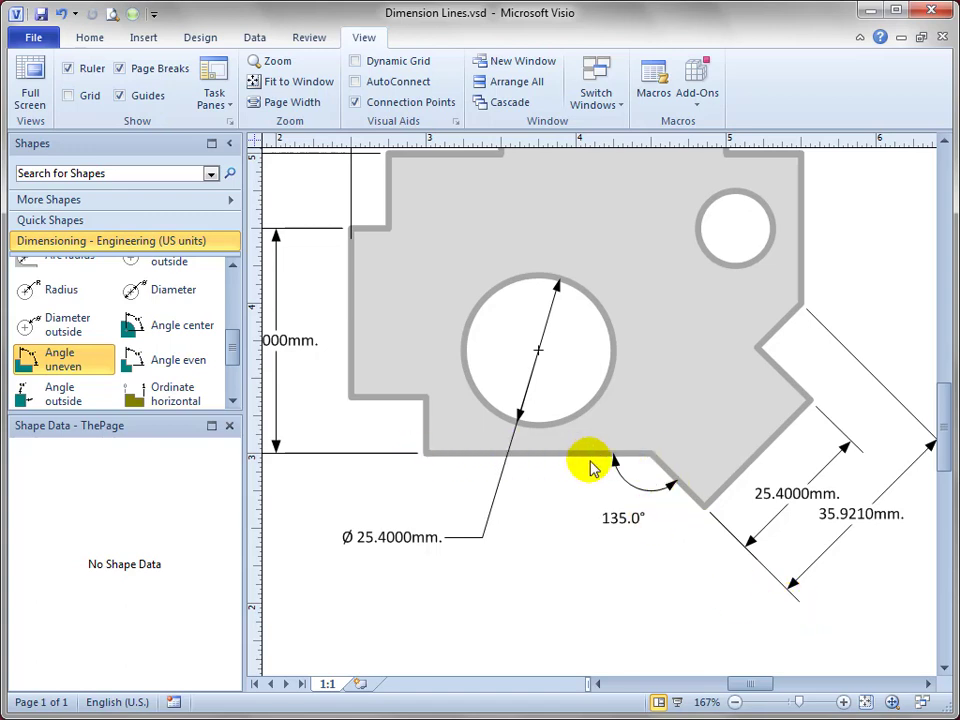
# Duplicate the angle dimension into the empty space below the part.
pyautogui.click(660, 491)
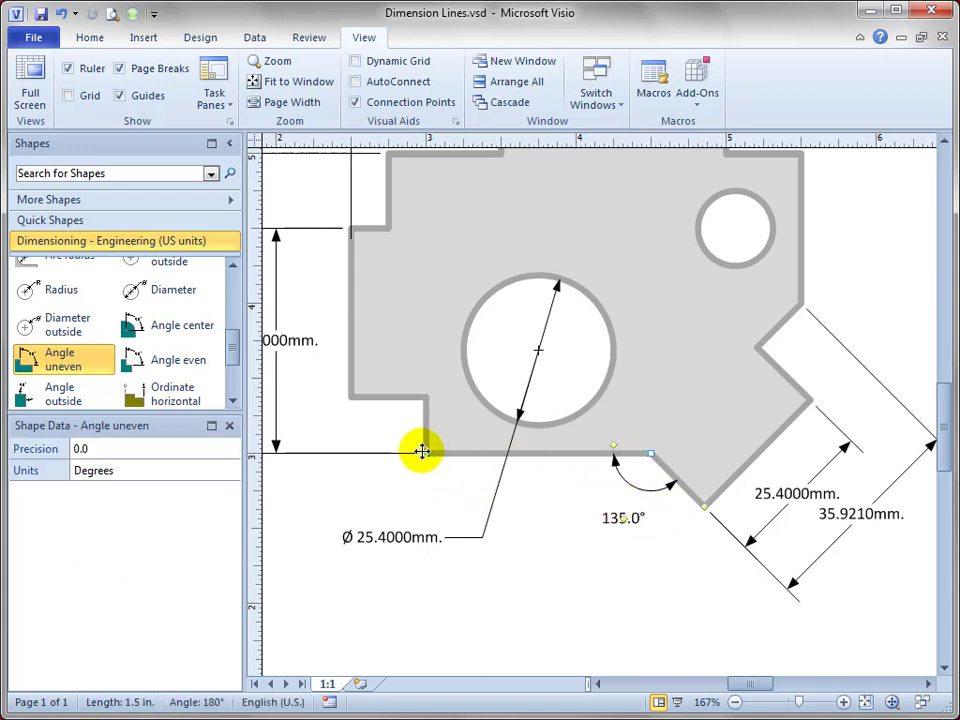
pyautogui.moveTo(420, 497)
pyautogui.mouseDown()
pyautogui.moveTo(439, 493)
pyautogui.moveTo(507, 341)
pyautogui.mouseUp()
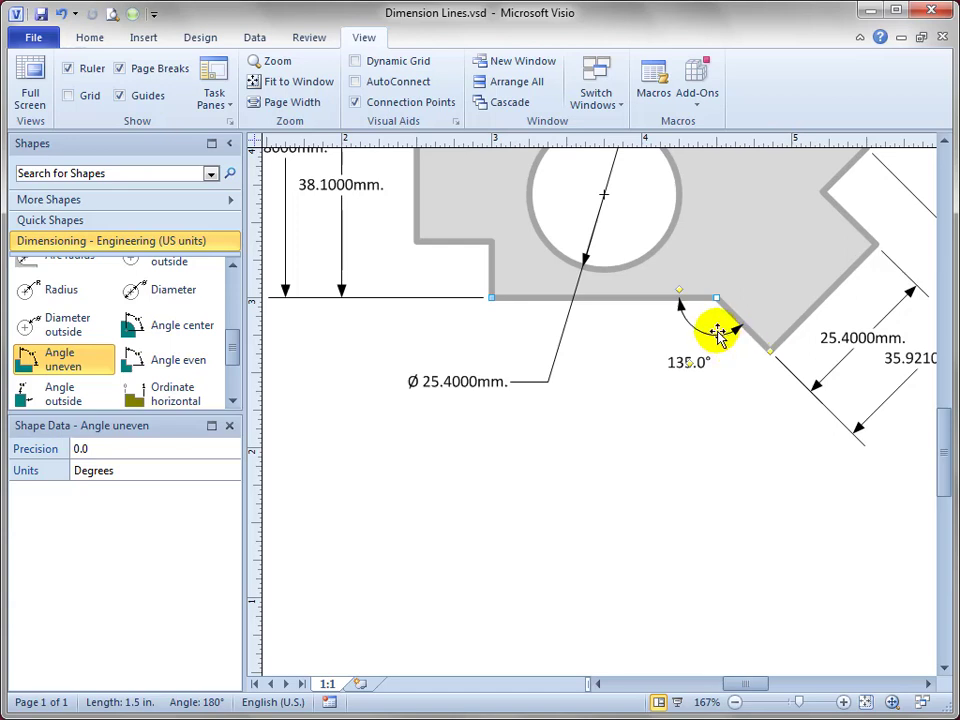
pyautogui.moveTo(717, 332); pyautogui.dragTo(672, 503)
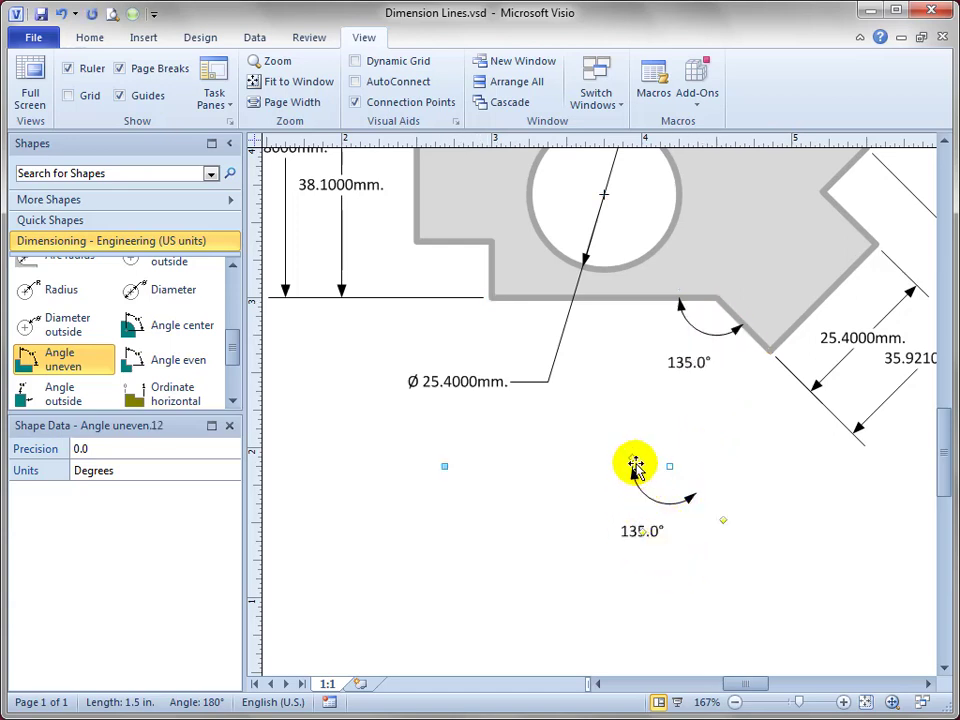
# Try a larger arc, a shortened first leg and a reduced arc on the duplicated angle dimension, and delete it.
pyautogui.moveTo(631, 456); pyautogui.dragTo(407, 474)
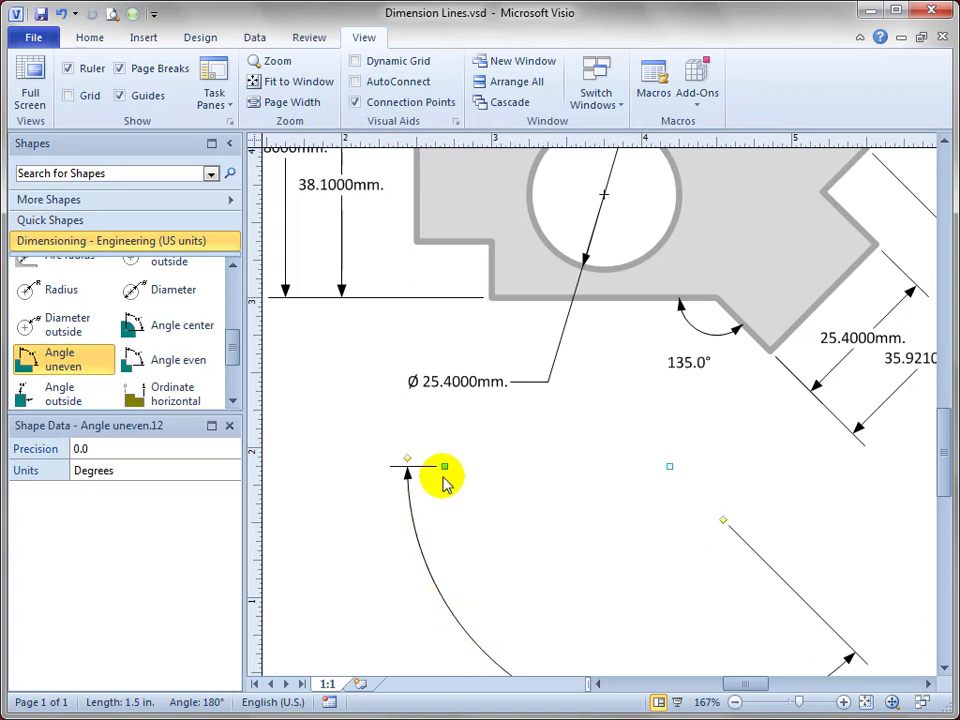
pyautogui.moveTo(444, 466); pyautogui.dragTo(604, 465)
pyautogui.moveTo(407, 459); pyautogui.dragTo(524, 456)
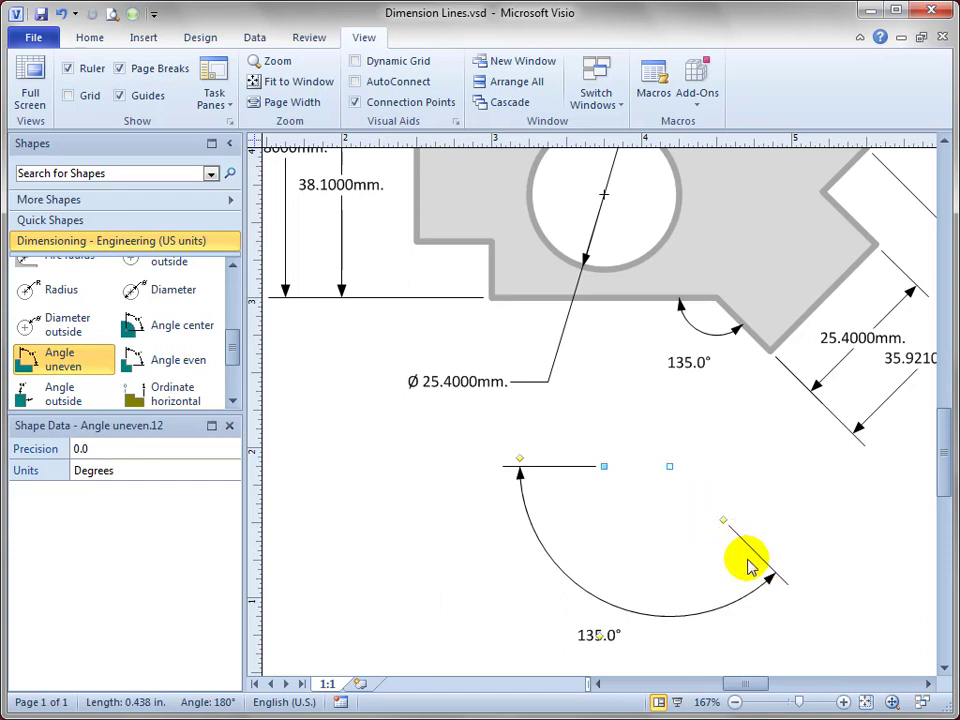
pyautogui.press('Delete')
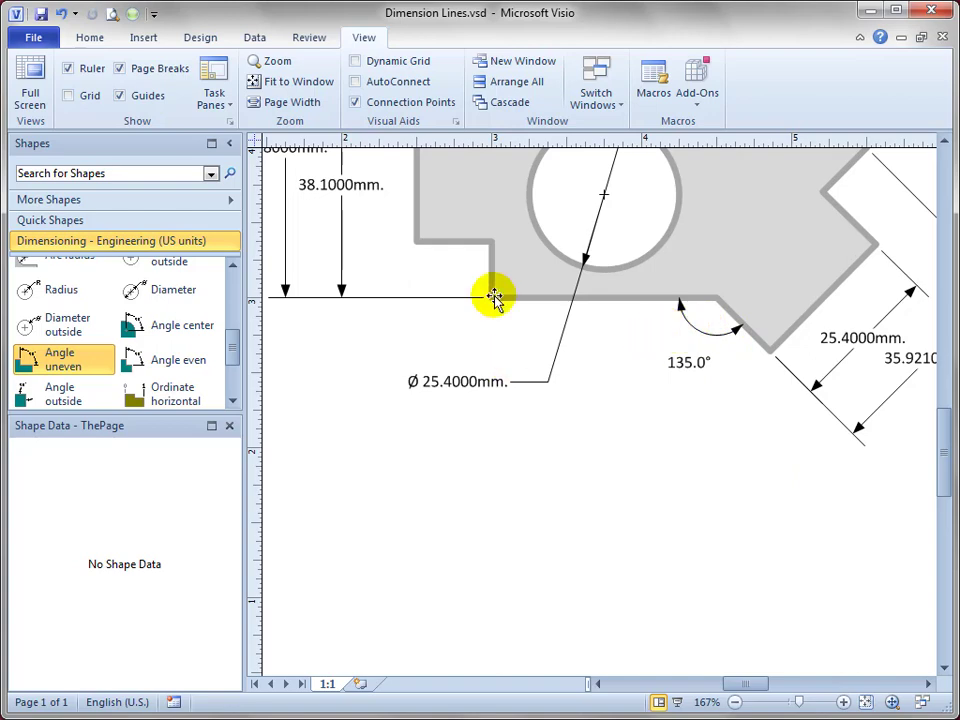
# Duplicate the 38.1 mm vertical dimension and attach its ends to the two corners of the lower-left notch's vertical edge.
pyautogui.moveTo(517, 255)
pyautogui.mouseDown()
pyautogui.moveTo(598, 450)
pyautogui.moveTo(598, 430)
pyautogui.mouseUp()
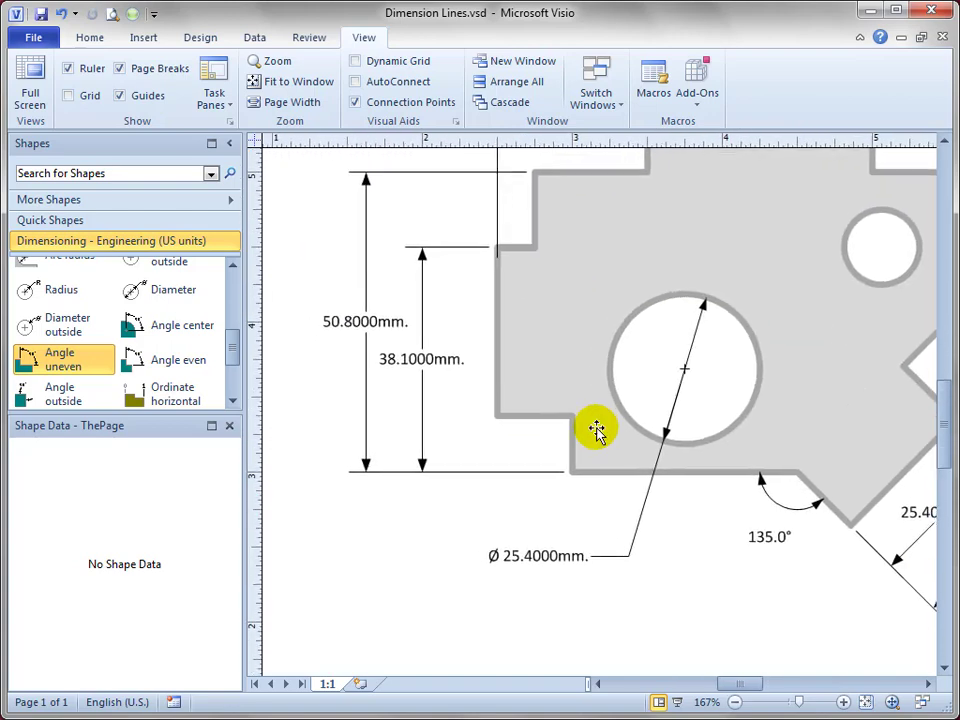
pyautogui.click(433, 360)
pyautogui.moveTo(441, 360); pyautogui.dragTo(413, 445)
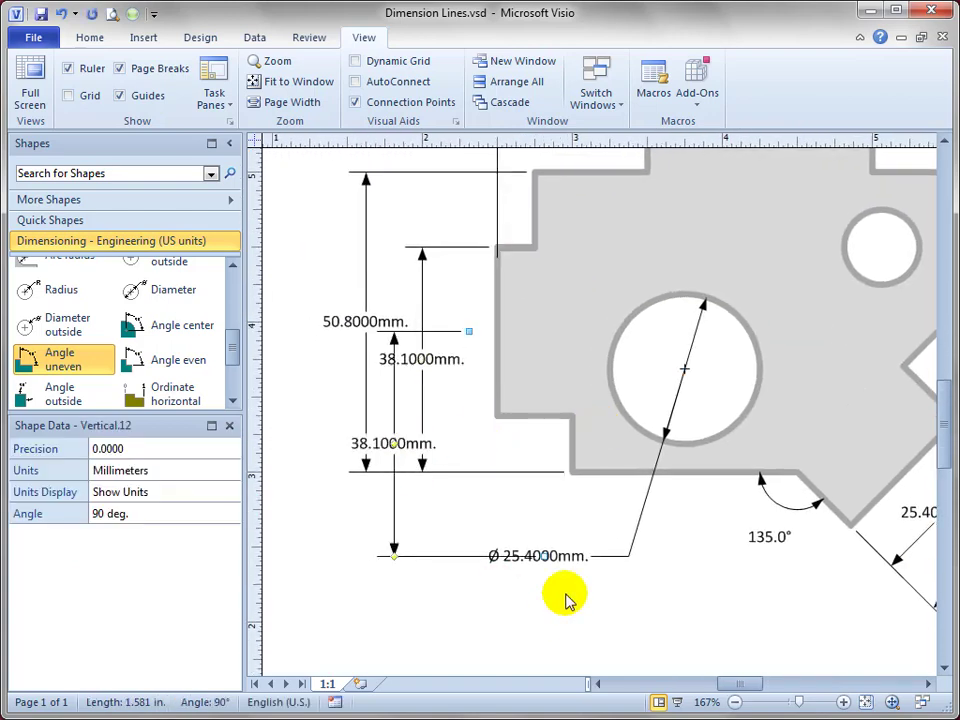
pyautogui.moveTo(540, 557); pyautogui.dragTo(563, 472)
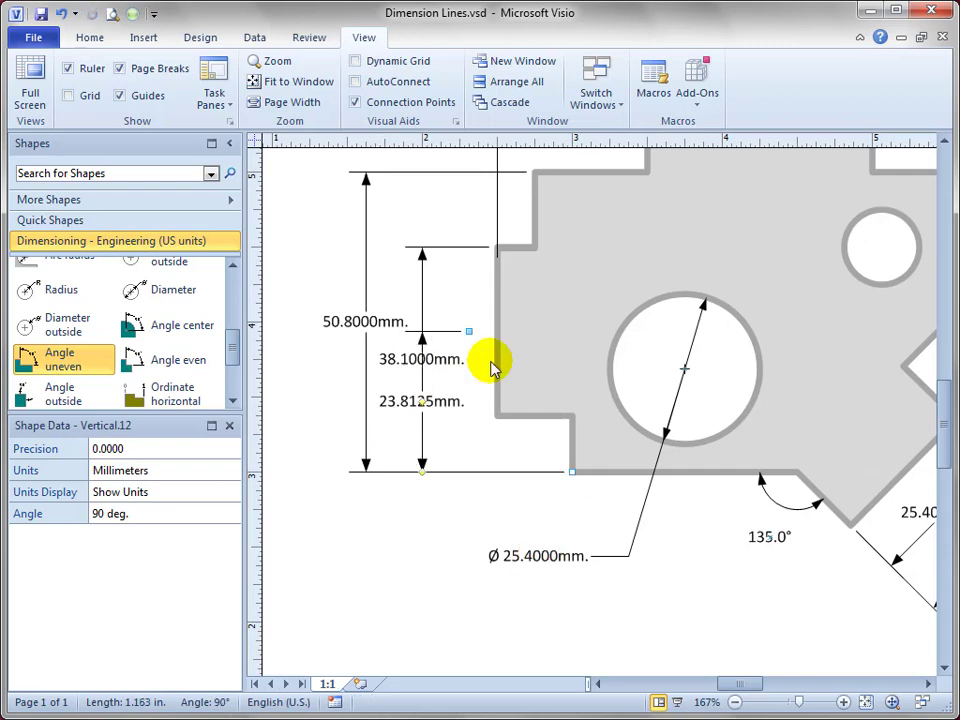
pyautogui.click(469, 324)
pyautogui.click(441, 331)
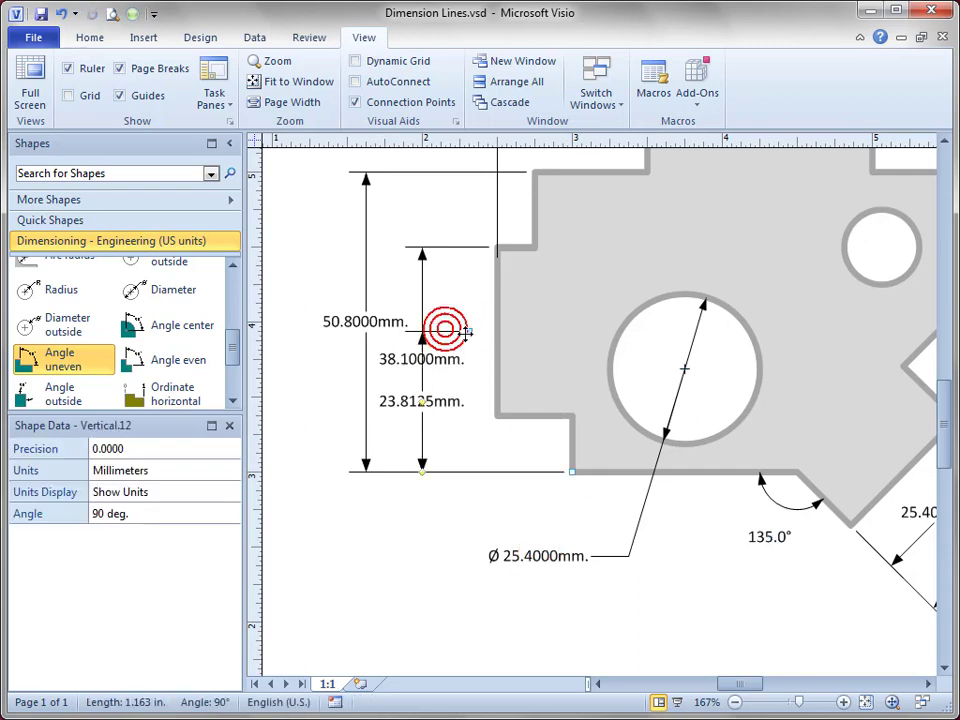
pyautogui.moveTo(465, 328); pyautogui.dragTo(567, 415)
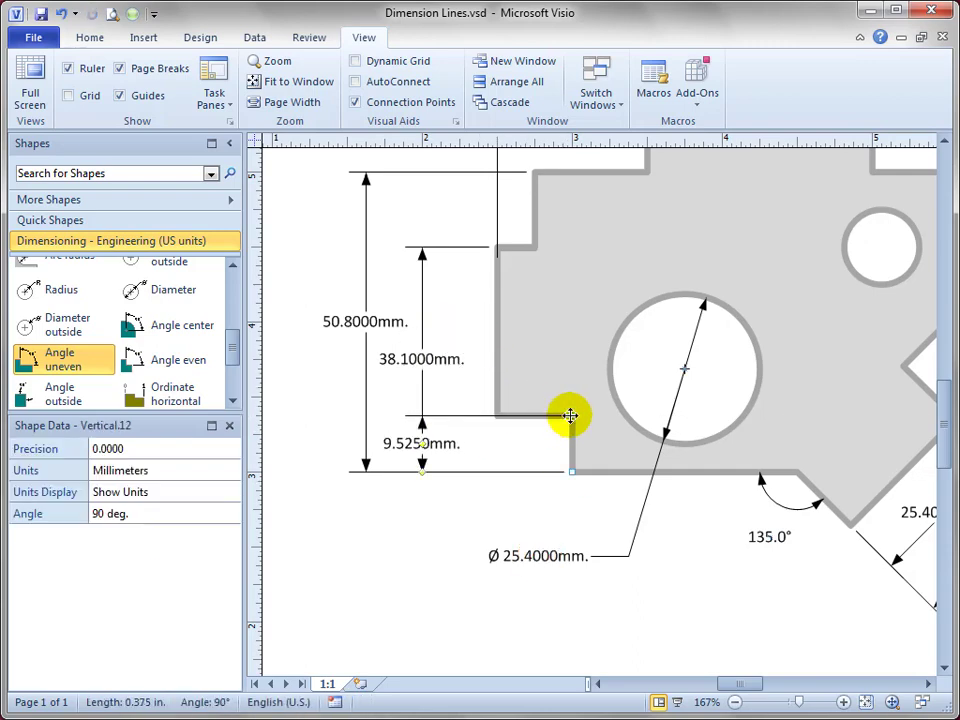
# Move the notch height dimension's line and text into the notch, clear of the part's vertical edge.
pyautogui.moveTo(428, 476); pyautogui.dragTo(534, 475)
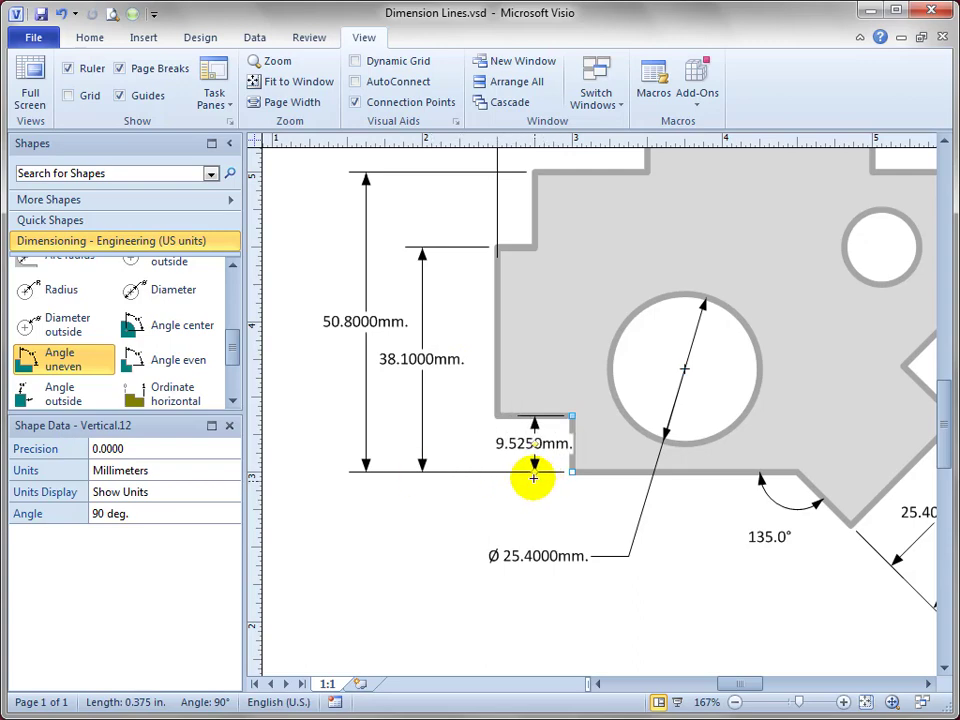
pyautogui.keyDown('ctrl'); pyautogui.keyDown('shift'); pyautogui.click(538, 447); pyautogui.keyUp('shift'); pyautogui.keyUp('ctrl')
pyautogui.keyDown('ctrl'); pyautogui.keyDown('shift'); pyautogui.click(546, 423); pyautogui.keyUp('shift'); pyautogui.keyUp('ctrl')
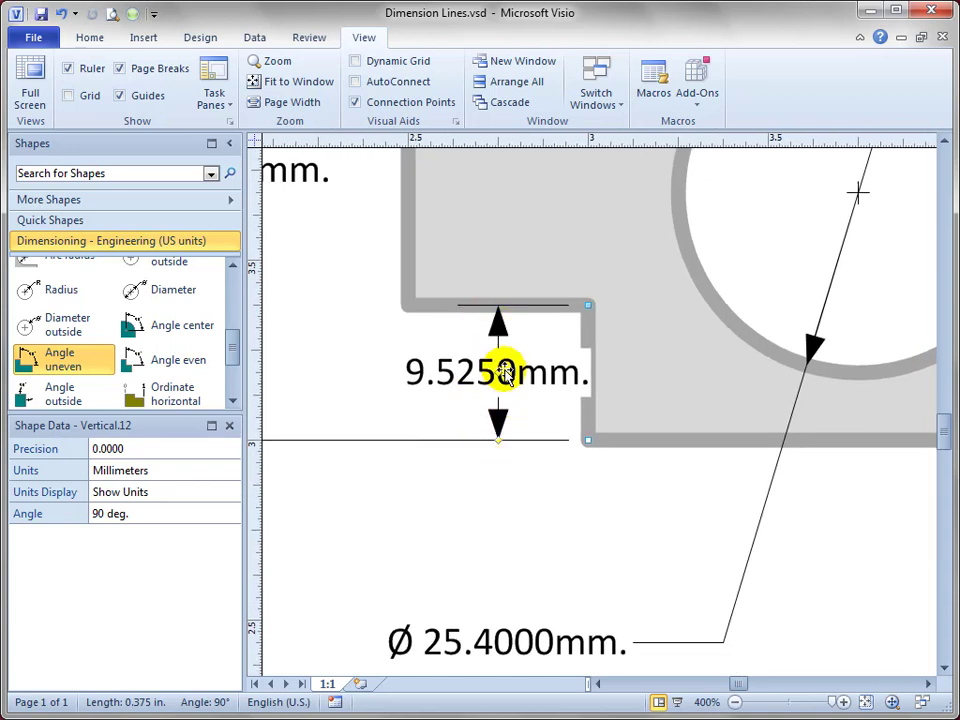
pyautogui.moveTo(498, 441); pyautogui.dragTo(465, 442)
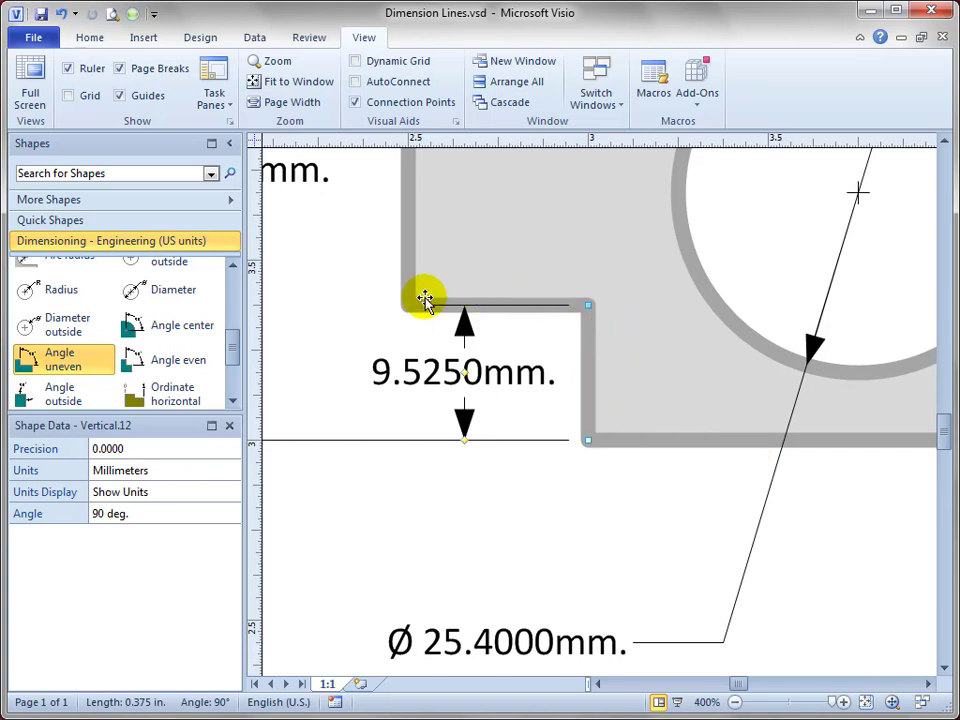
# Set the notch height dimension's extension lines to Begin only.
pyautogui.rightClick(423, 372)
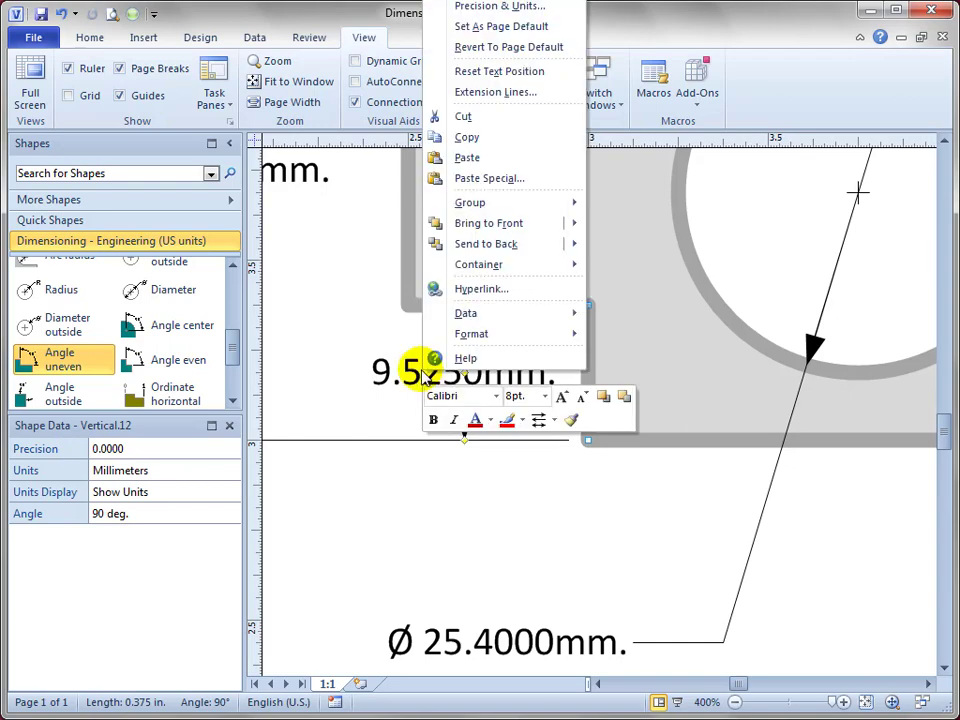
pyautogui.click(572, 91)
pyautogui.moveTo(562, 280); pyautogui.dragTo(703, 98)
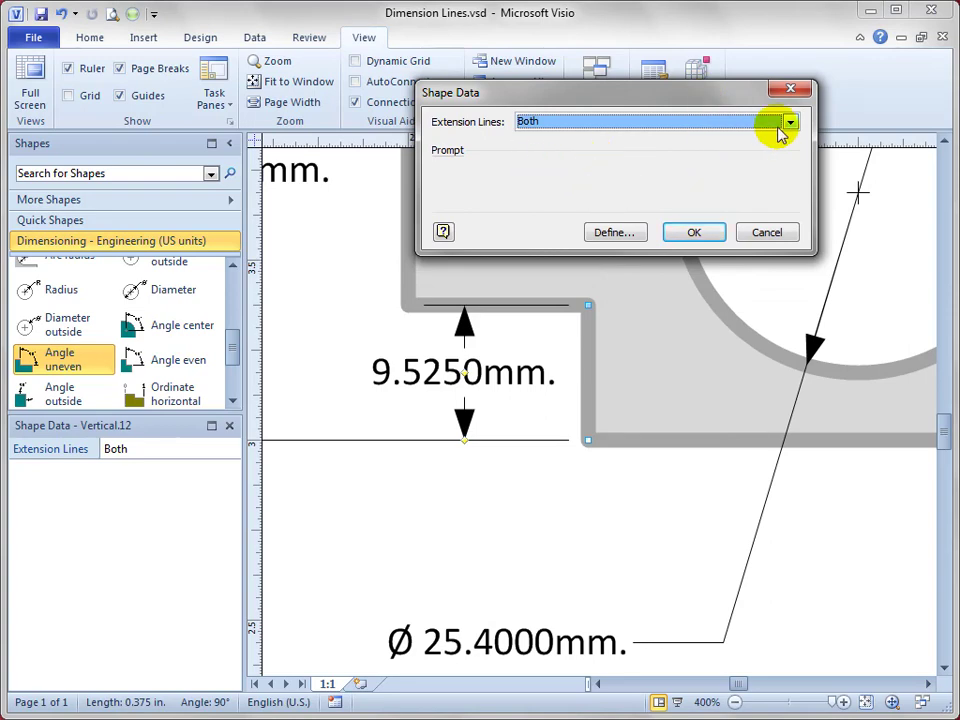
pyautogui.click(792, 121)
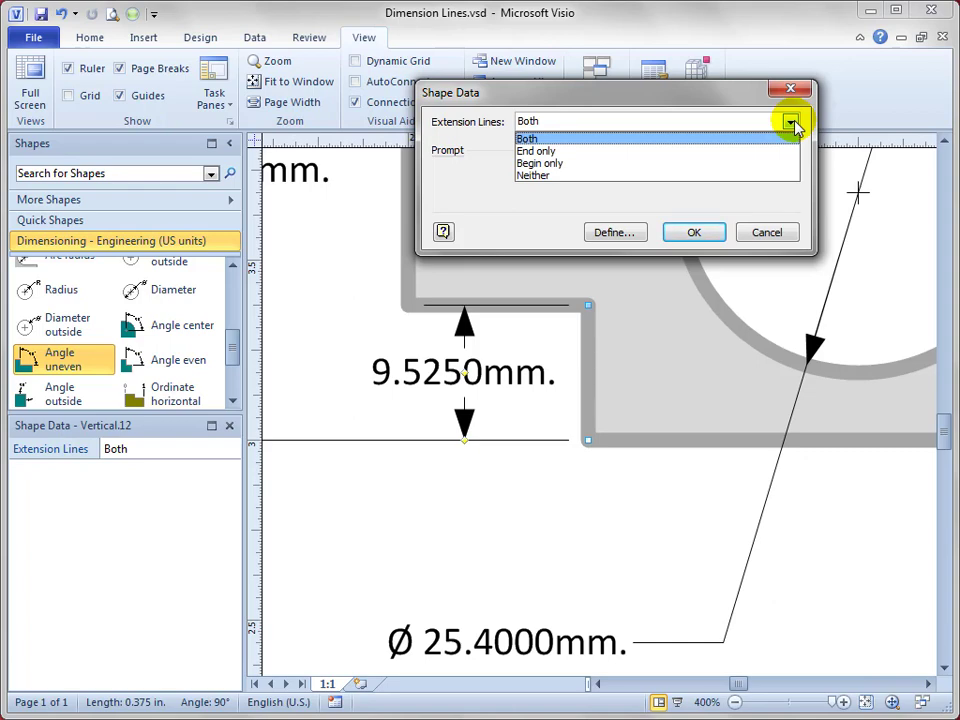
pyautogui.click(702, 95)
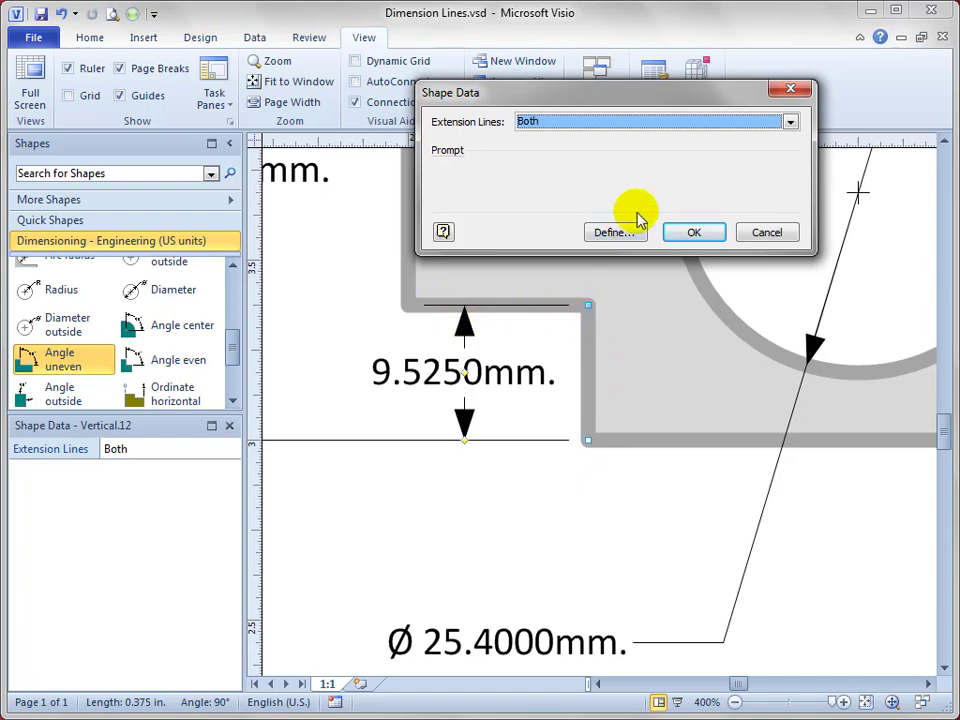
pyautogui.click(790, 121)
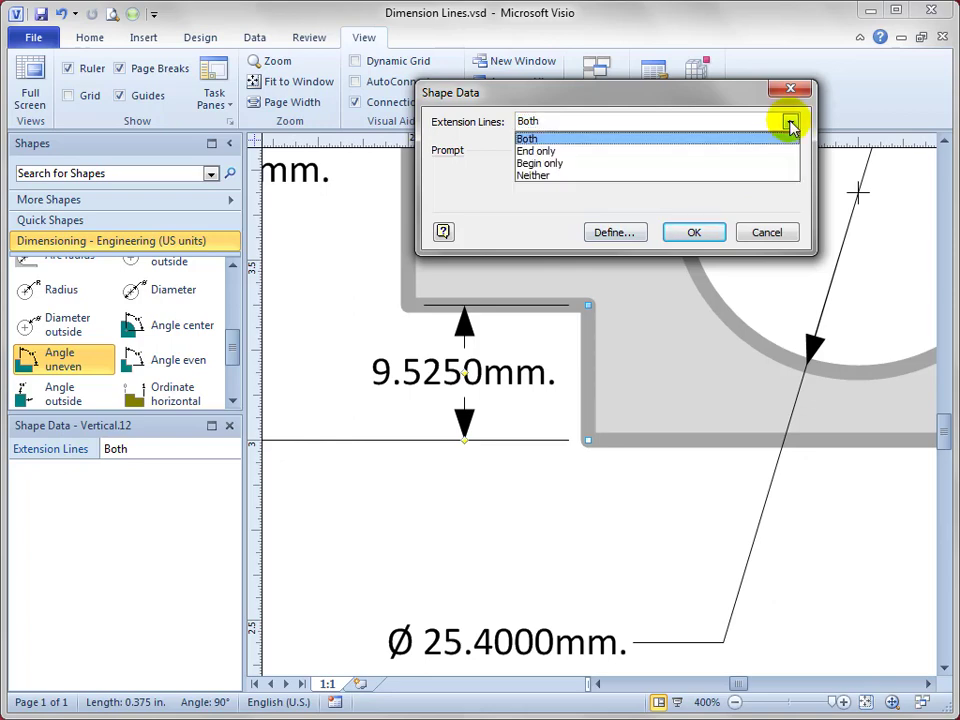
pyautogui.click(701, 164)
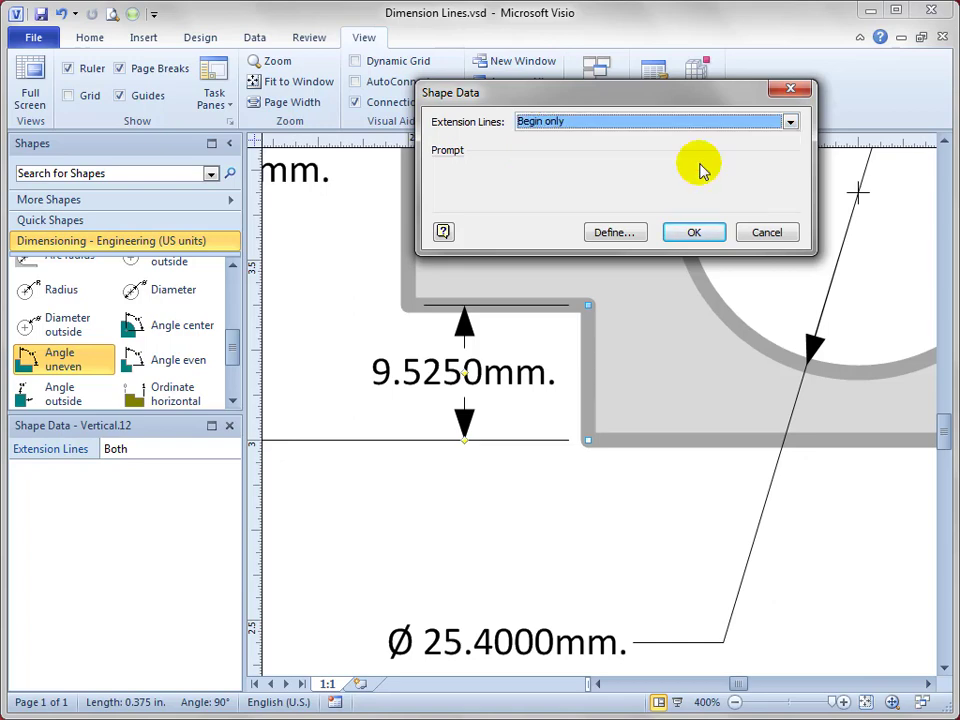
pyautogui.click(697, 234)
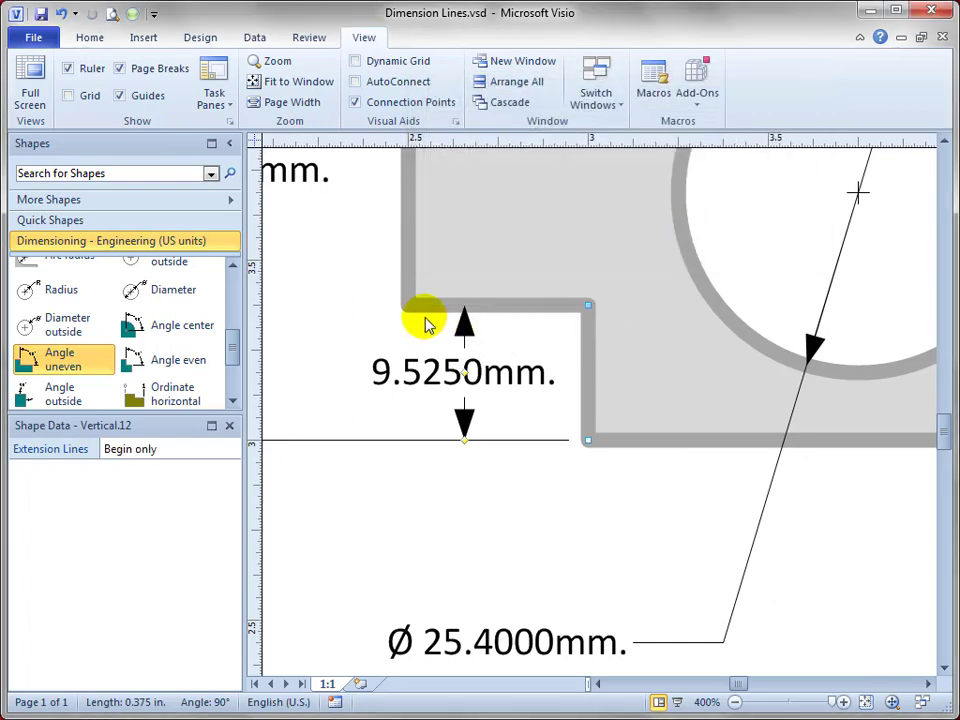
# Try moving the notch height dimension below the part to inspect its extension lines, and undo the move.
pyautogui.moveTo(490, 378); pyautogui.dragTo(445, 536)
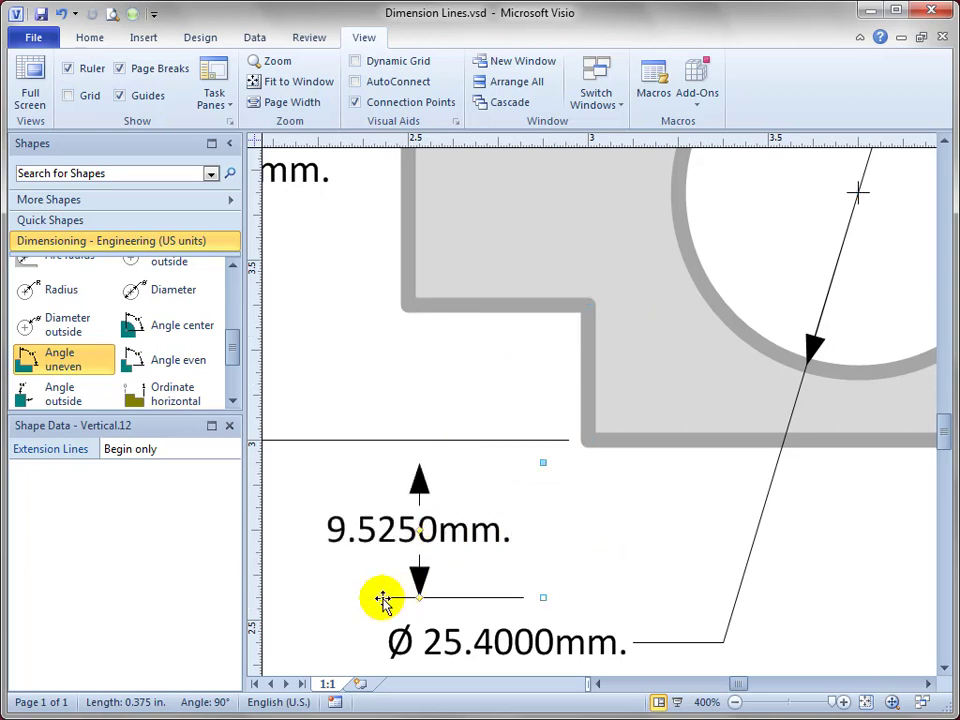
pyautogui.hotkey('ctrl', 'z')
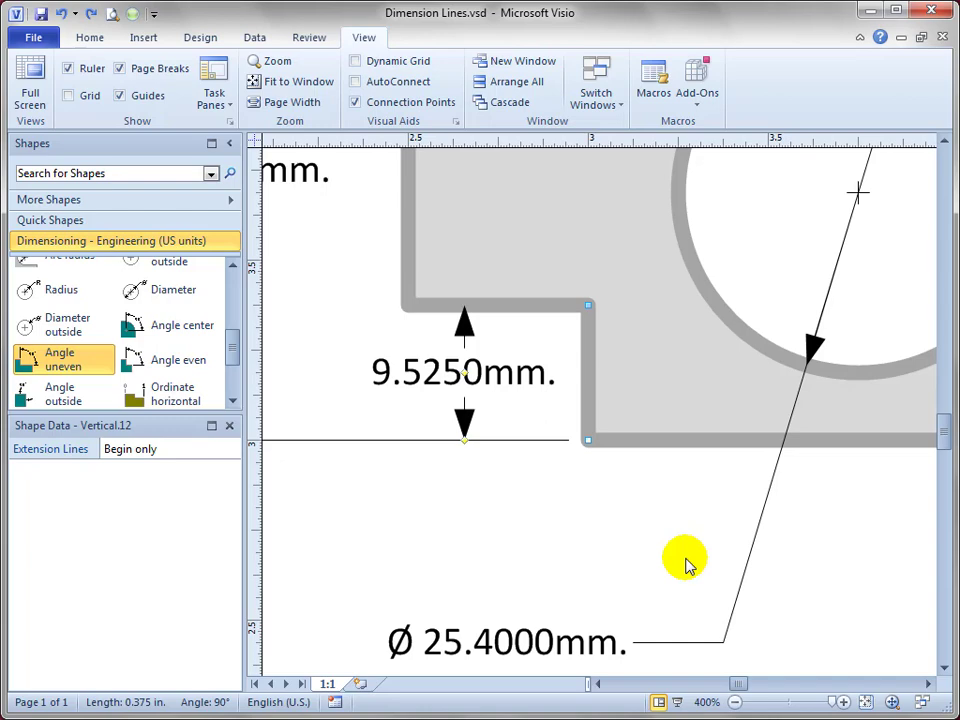
pyautogui.keyDown('ctrl'); pyautogui.keyDown('shift'); pyautogui.rightClick(599, 464); pyautogui.keyUp('shift'); pyautogui.keyUp('ctrl')
pyautogui.keyDown('ctrl'); pyautogui.keyDown('shift'); pyautogui.rightClick(598, 463); pyautogui.keyUp('shift'); pyautogui.keyUp('ctrl')
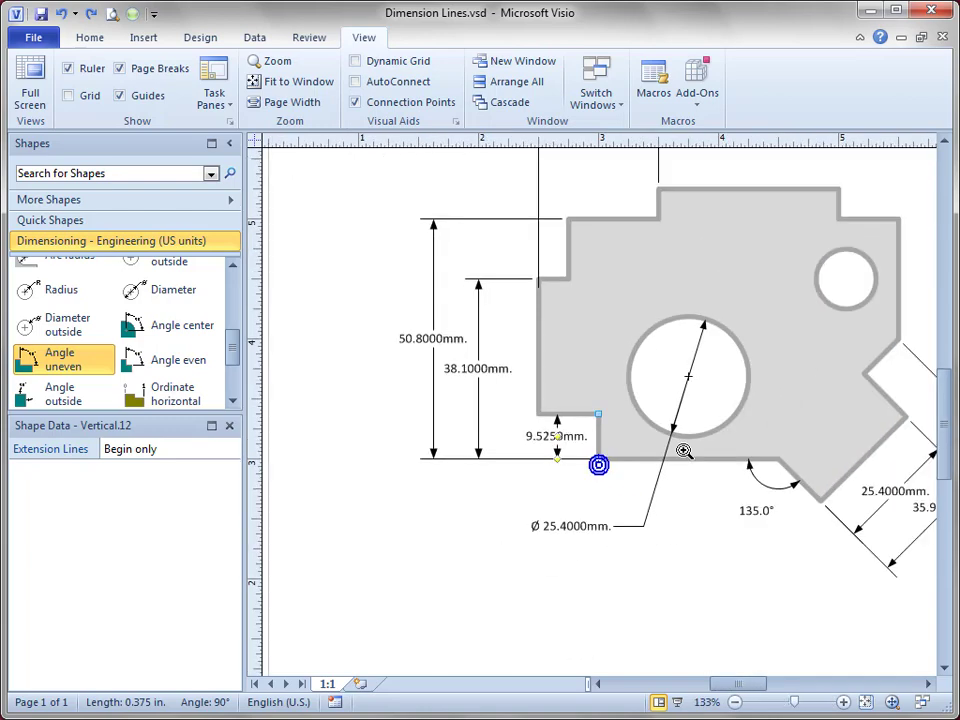
pyautogui.moveTo(736, 432)
pyautogui.mouseDown()
pyautogui.moveTo(613, 497)
pyautogui.moveTo(636, 482)
pyautogui.mouseUp()
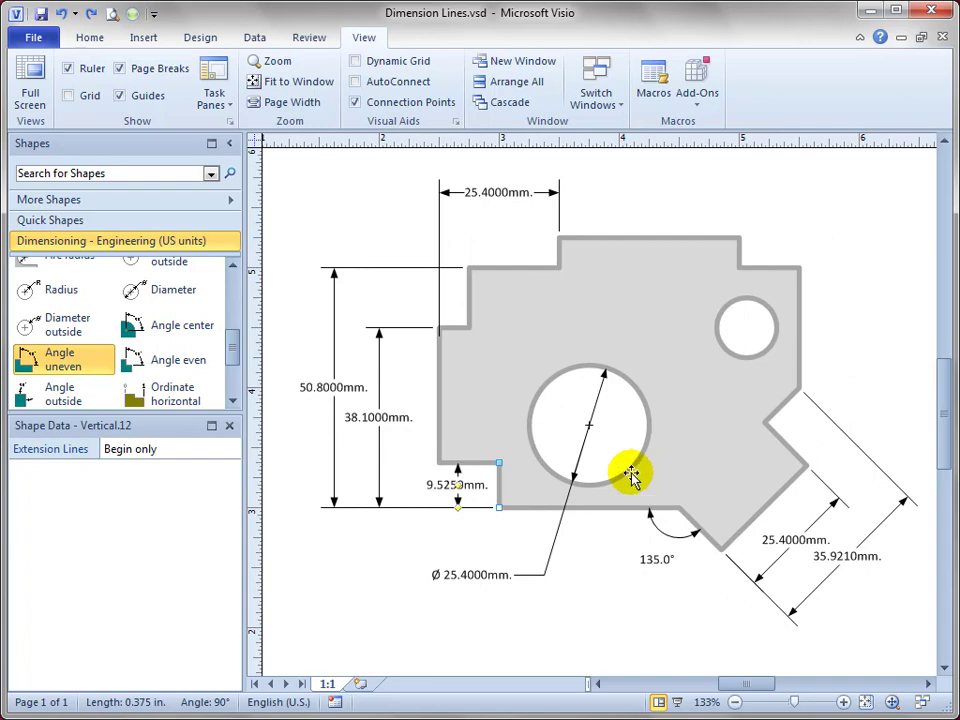
# Review the shape data and available dimension options of the horizontal dimension above the part, and deselect it.
pyautogui.click(233, 349)
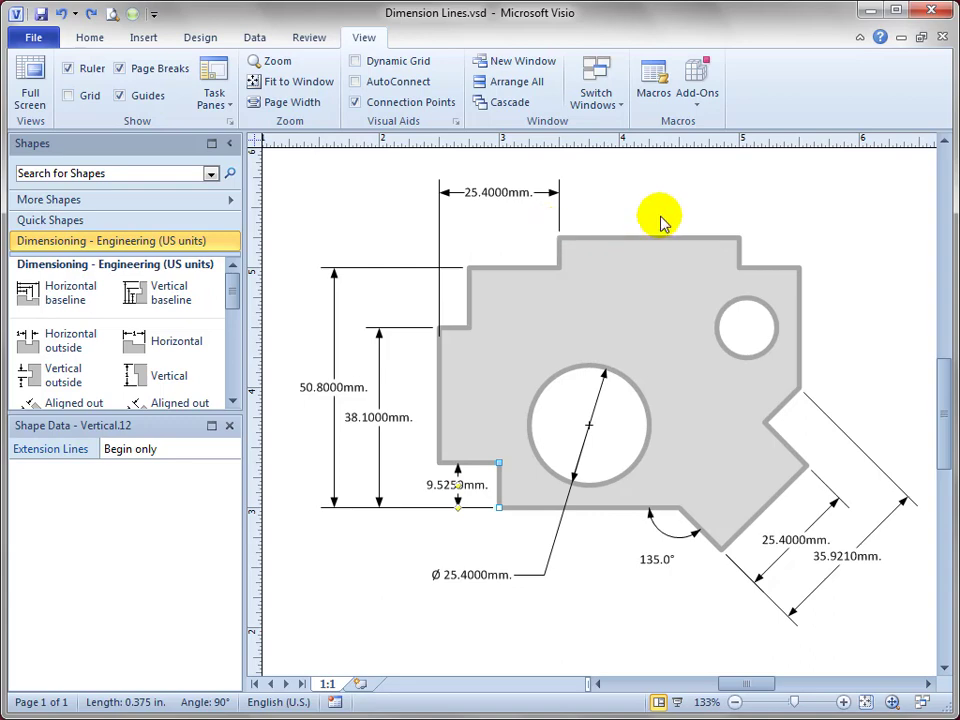
pyautogui.click(560, 205)
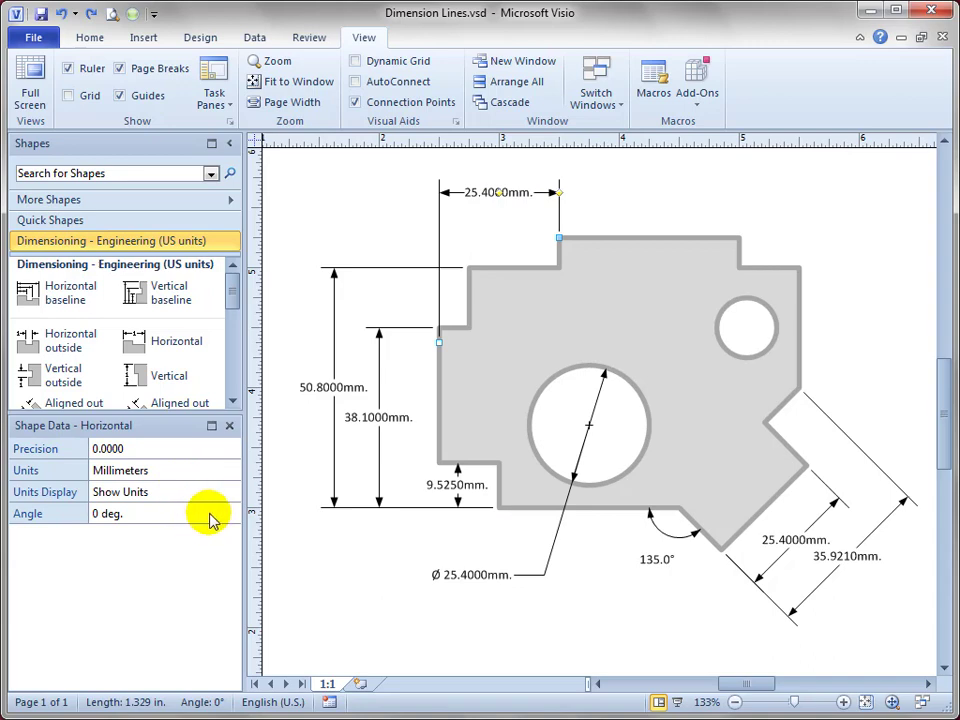
pyautogui.rightClick(522, 194)
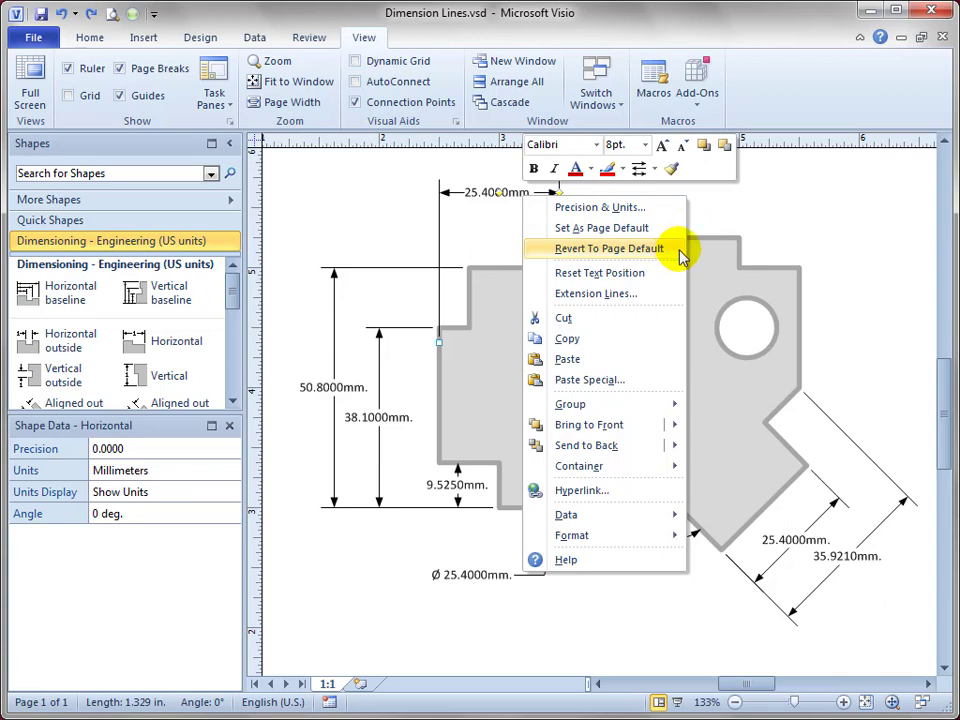
pyautogui.click(847, 221)
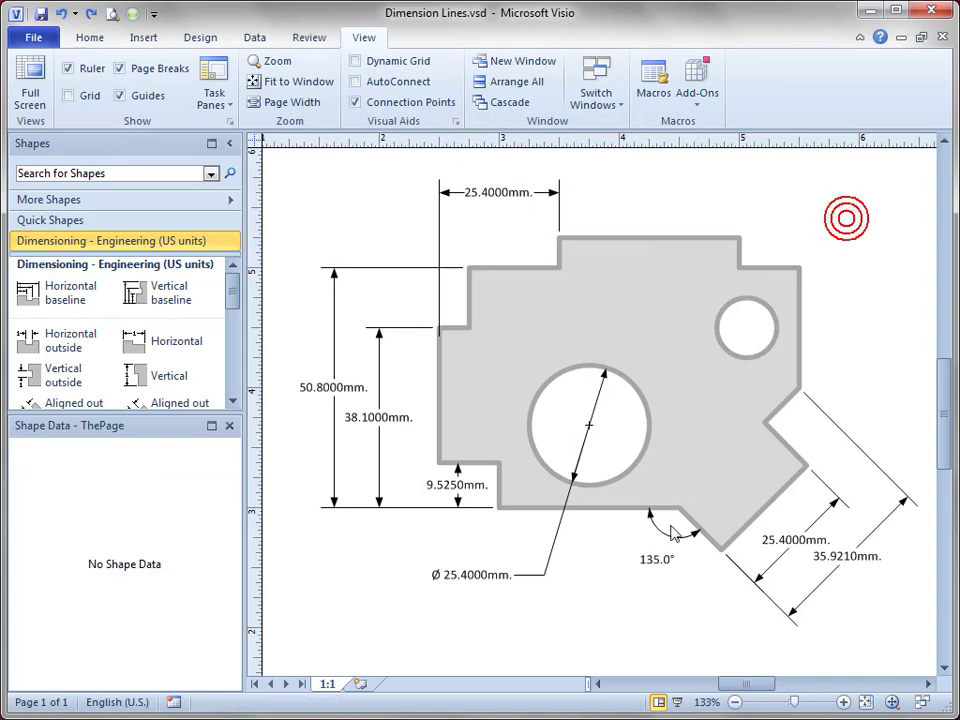